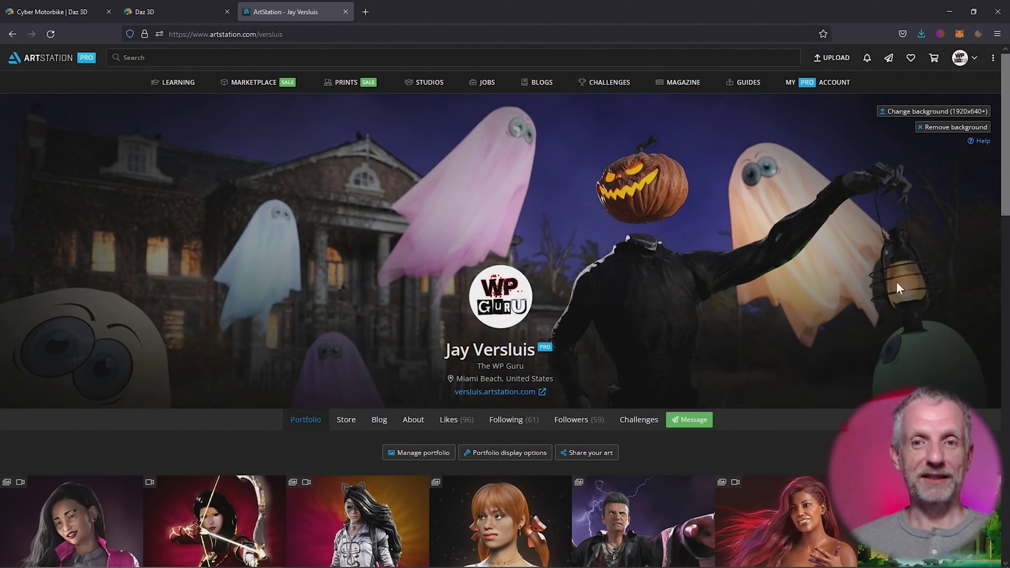
# Open the Dazelle artwork from the ArtStation portfolio and look through its finished full-body and close-up renders
pyautogui.scroll(-5, 861, 300)
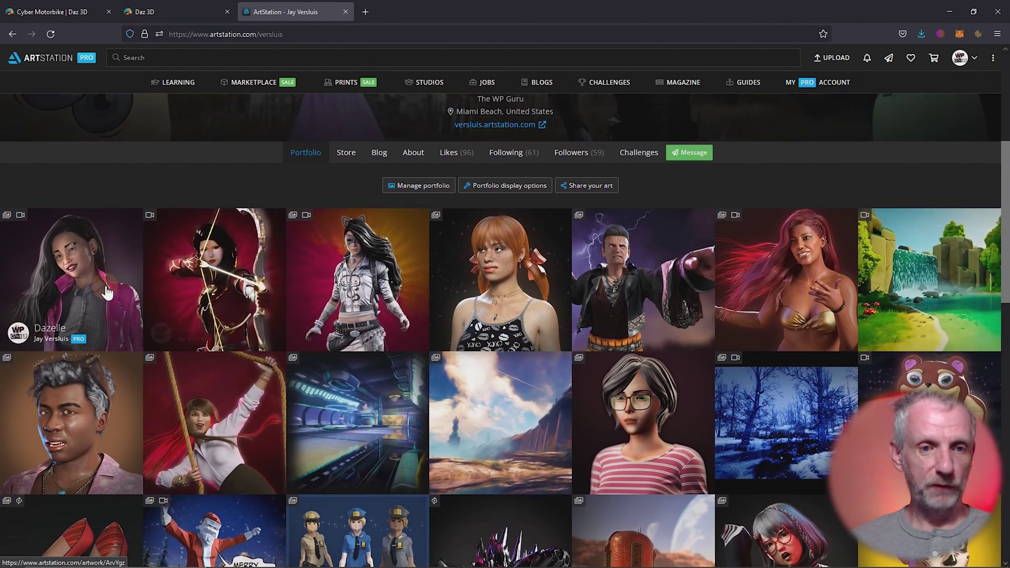
pyautogui.click(105, 290)
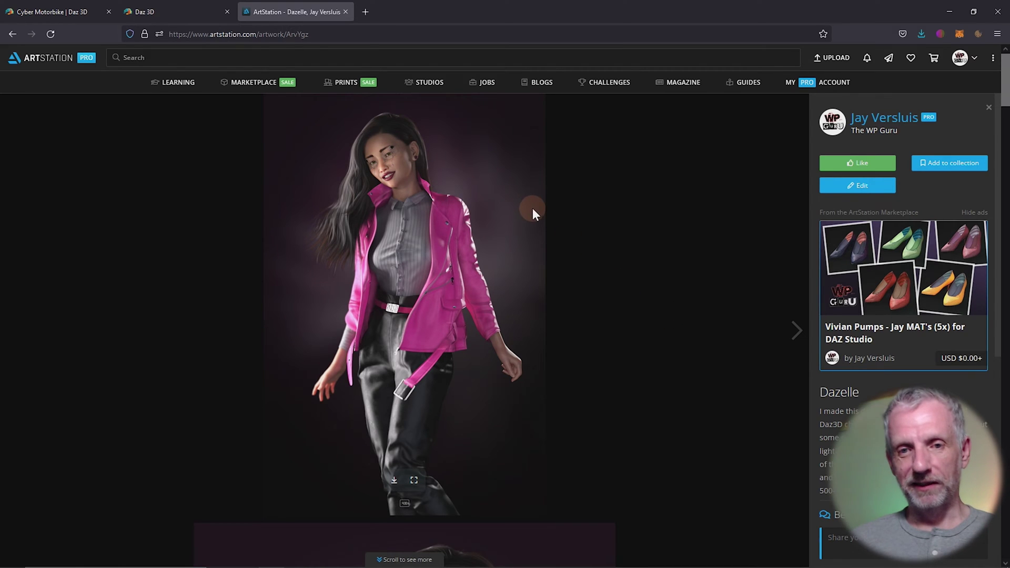
pyautogui.scroll(-8, 630, 289)
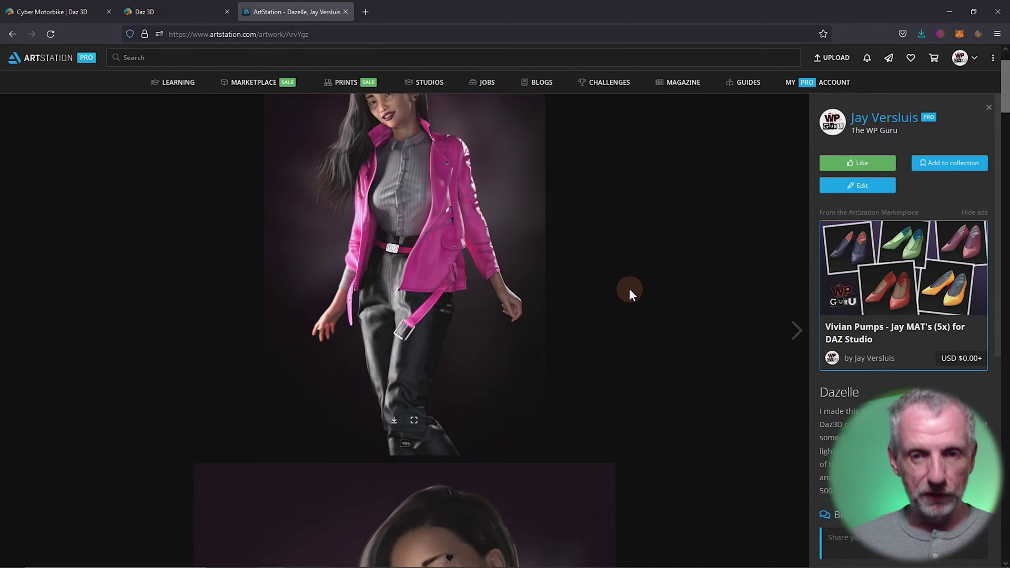
pyautogui.scroll(-5, 683, 292)
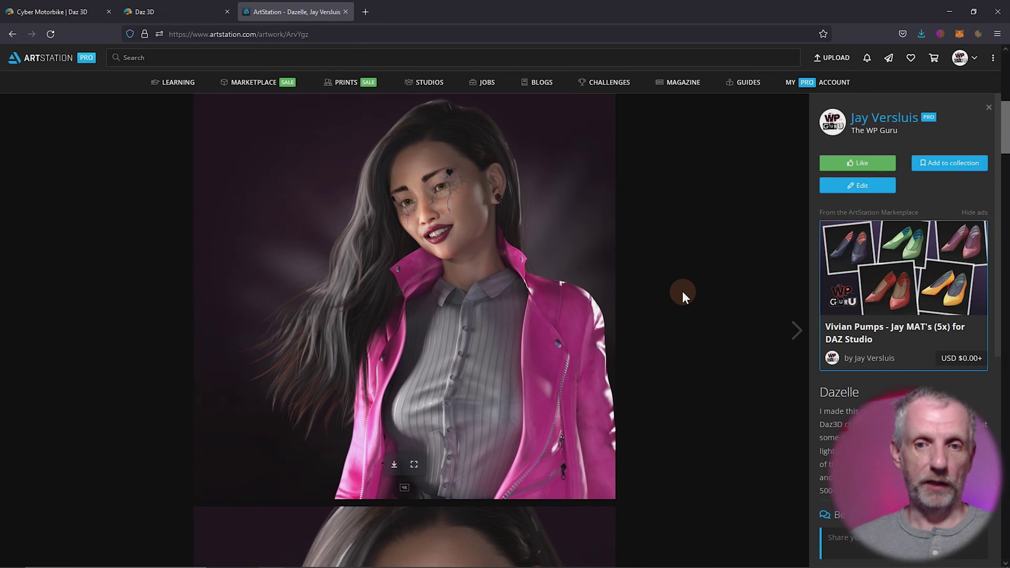
pyautogui.scroll(5, 683, 291)
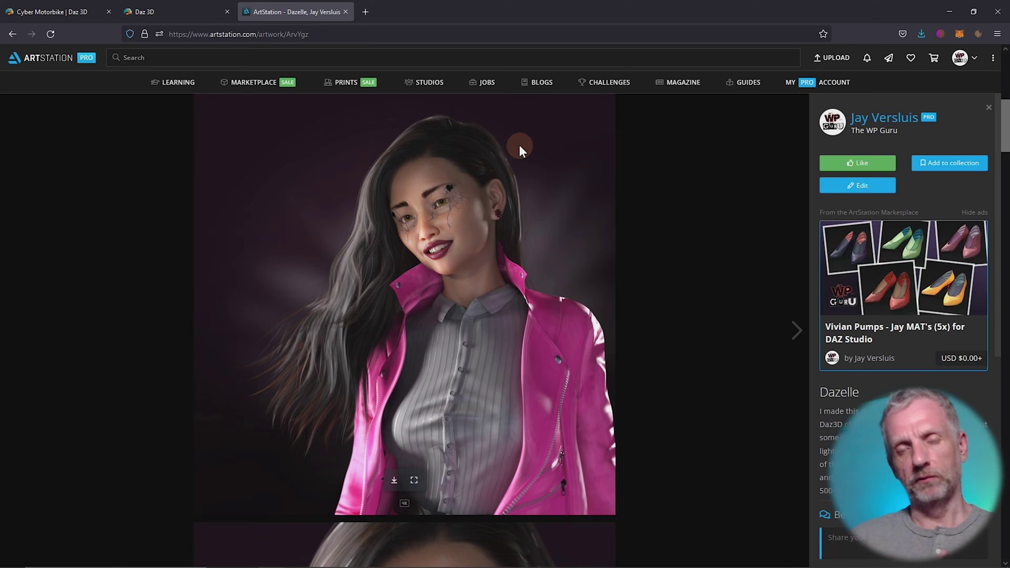
pyautogui.scroll(-6, 550, 154)
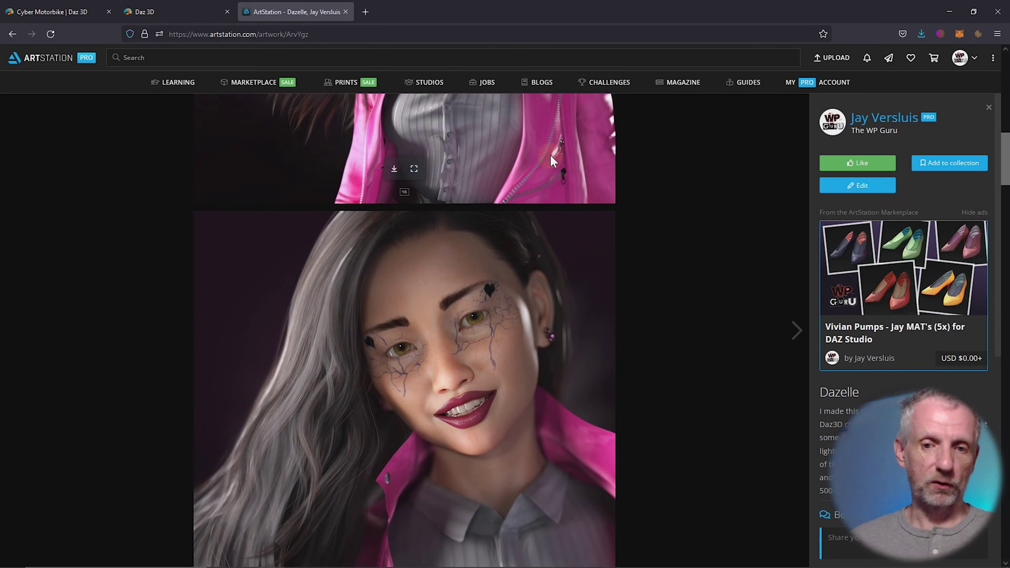
pyautogui.scroll(-15, 551, 155)
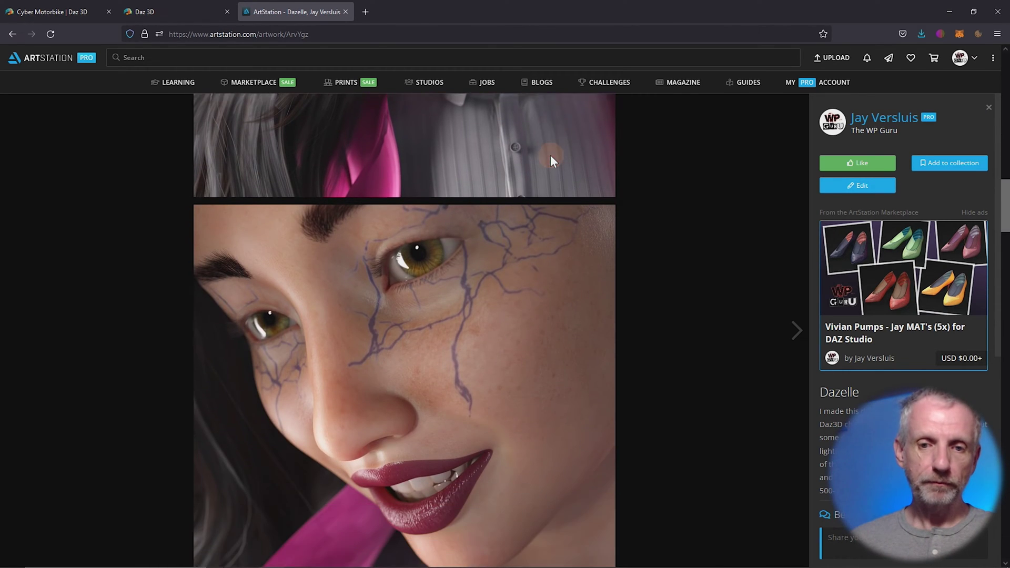
# Examine the DAZ Studio and Hexagon work-in-progress screenshots further down the Dazelle artwork page
pyautogui.scroll(-5, 551, 155)
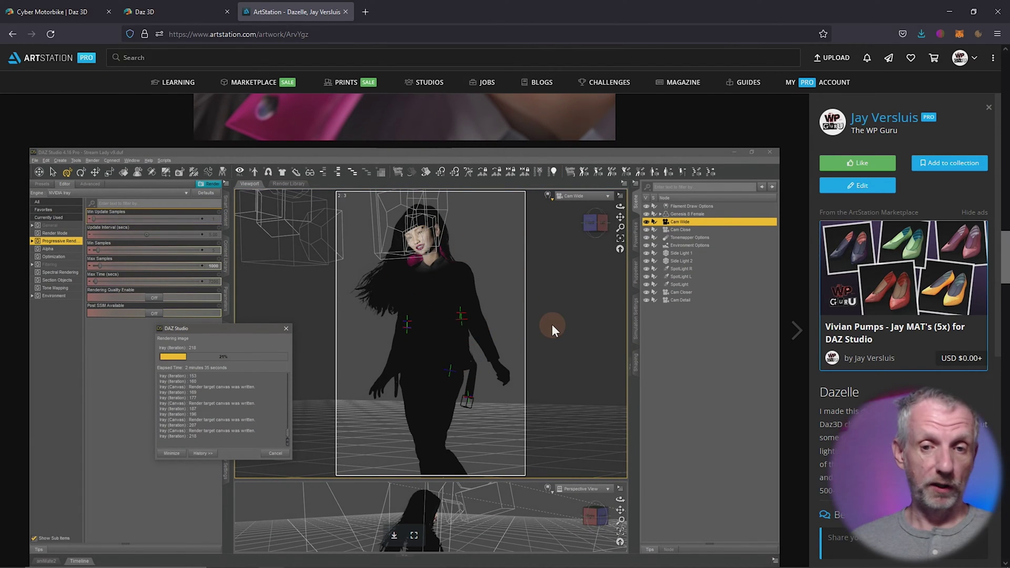
pyautogui.scroll(-7, 551, 325)
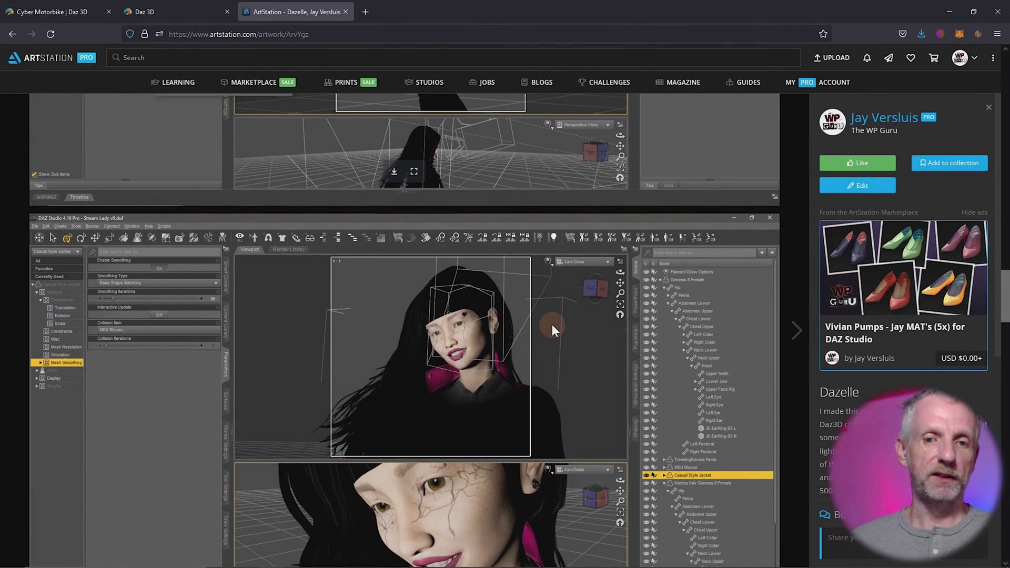
pyautogui.scroll(-2, 552, 324)
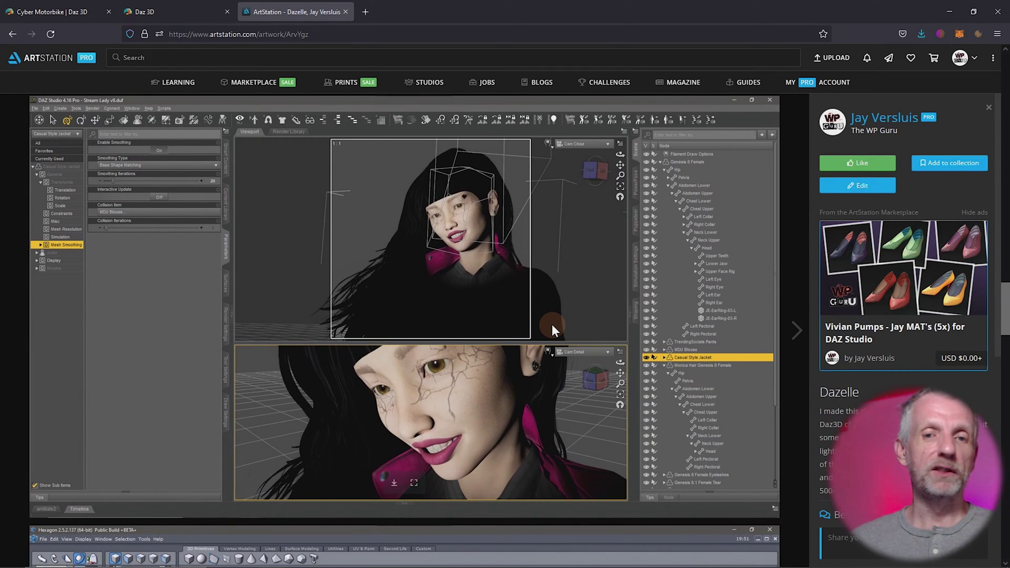
pyautogui.scroll(-9, 551, 324)
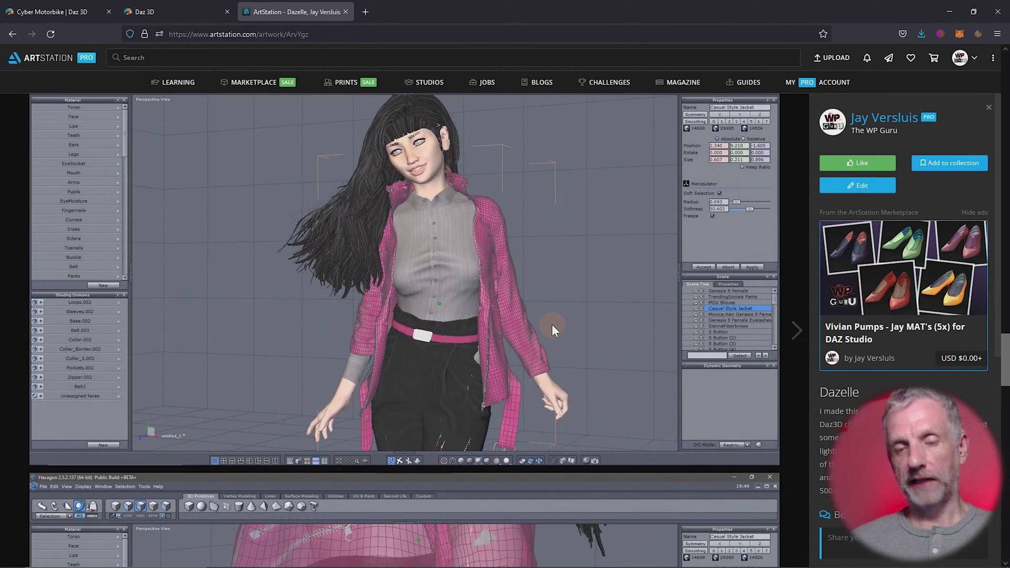
pyautogui.scroll(-8, 551, 324)
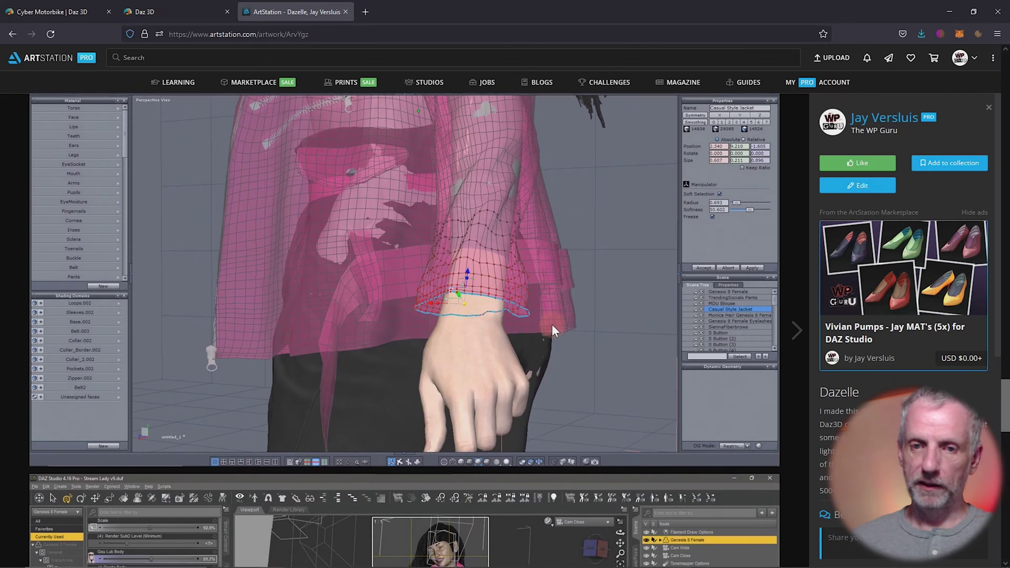
pyautogui.scroll(-8, 552, 325)
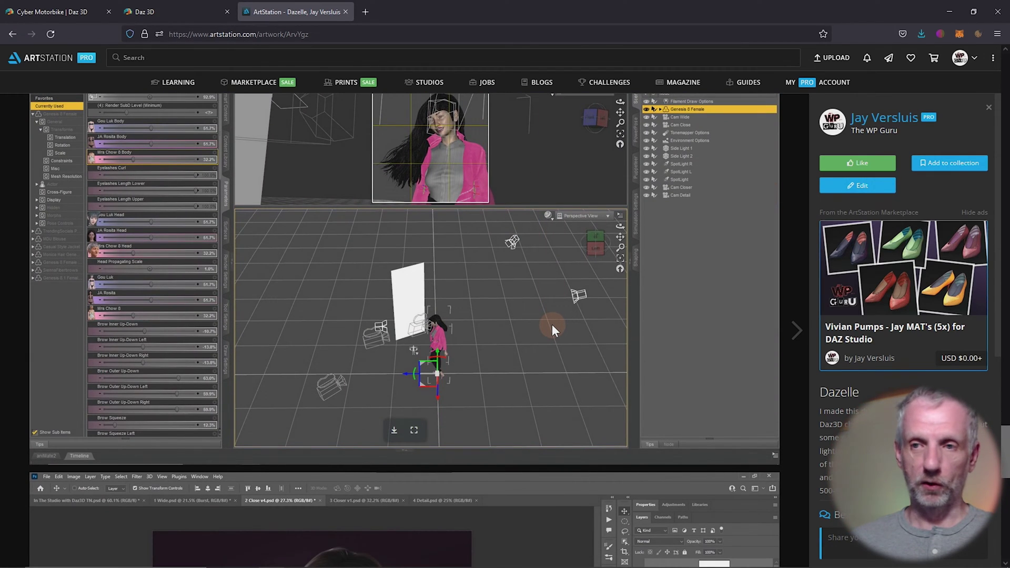
# Switch to DAZ Studio and inspect the light setup around the figure, selecting SpotLight, SpotLight L and SpotLight R
pyautogui.click(952, 8)
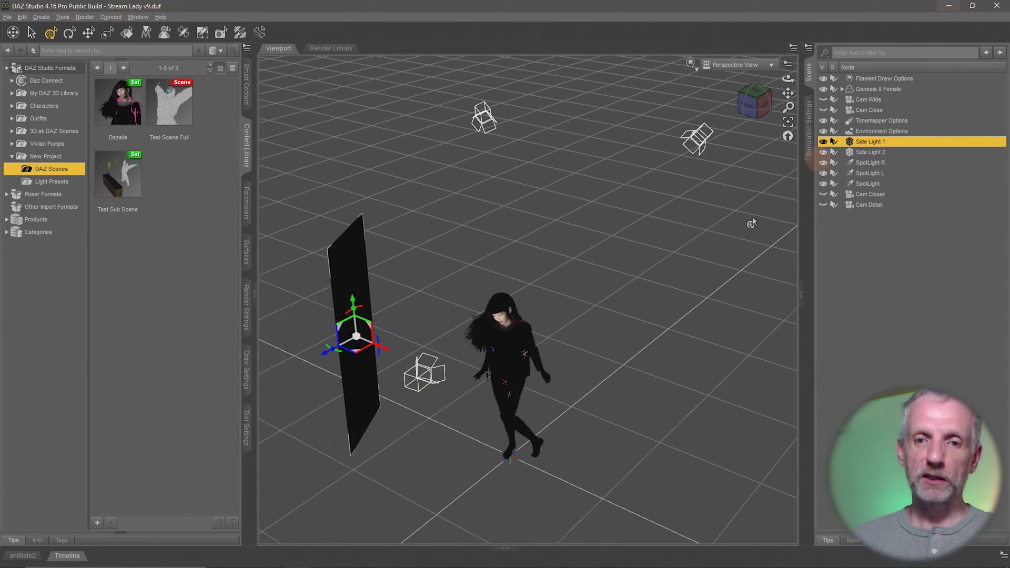
pyautogui.keyDown('alt'); pyautogui.moveTo(630, 370); pyautogui.dragTo(626, 362); pyautogui.keyUp('alt')
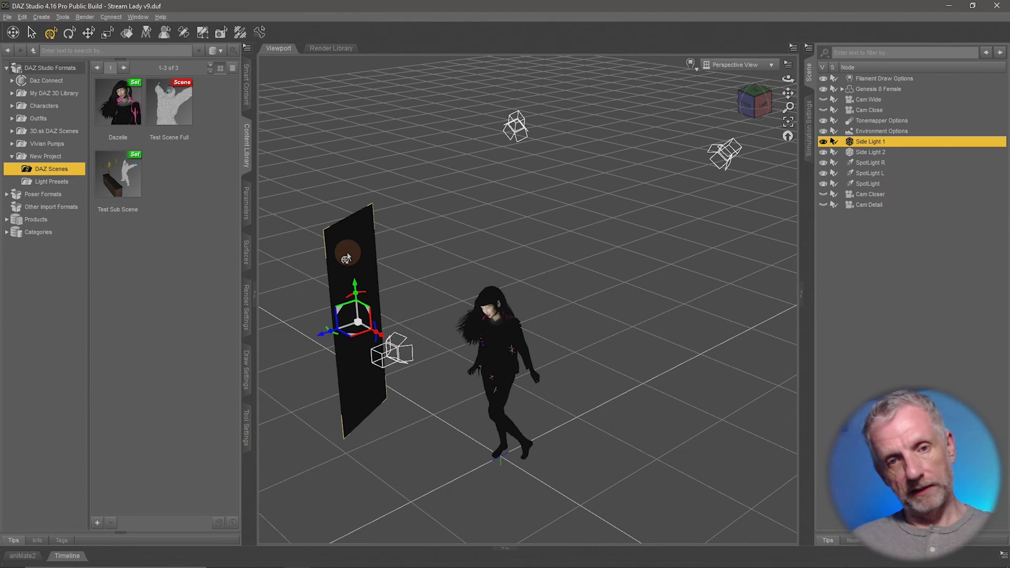
pyautogui.keyDown('alt'); pyautogui.moveTo(346, 259); pyautogui.dragTo(383, 293); pyautogui.keyUp('alt')
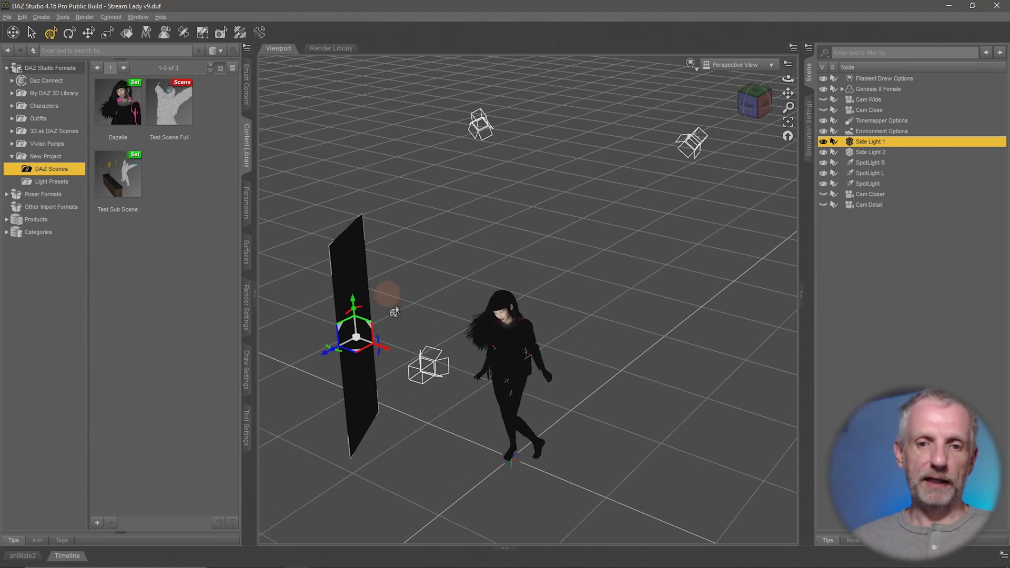
pyautogui.click(425, 367)
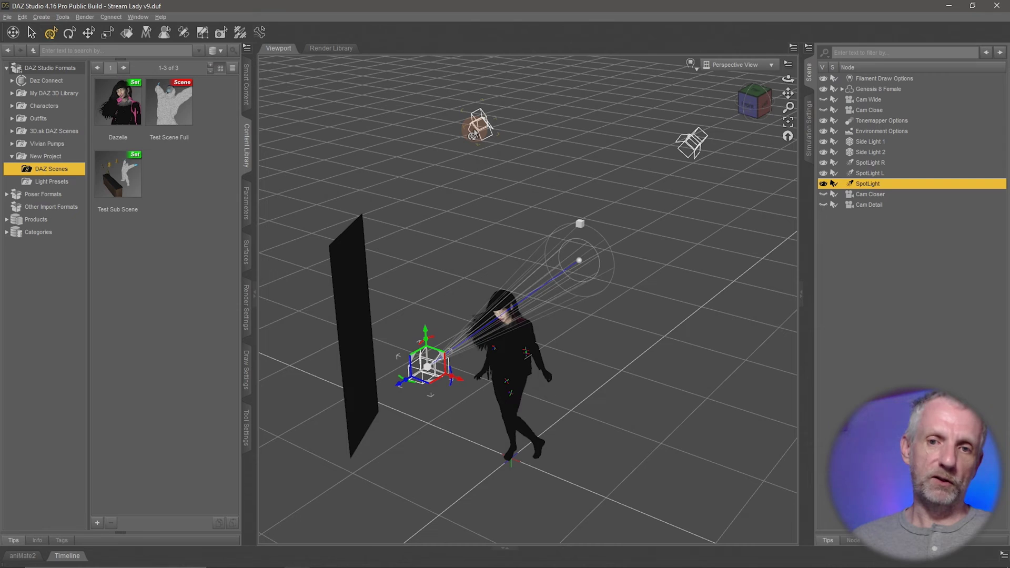
pyautogui.click(476, 128)
pyautogui.keyDown('alt'); pyautogui.moveTo(634, 163); pyautogui.dragTo(631, 168); pyautogui.keyUp('alt')
pyautogui.keyDown('alt'); pyautogui.moveTo(587, 207); pyautogui.dragTo(591, 199); pyautogui.keyUp('alt')
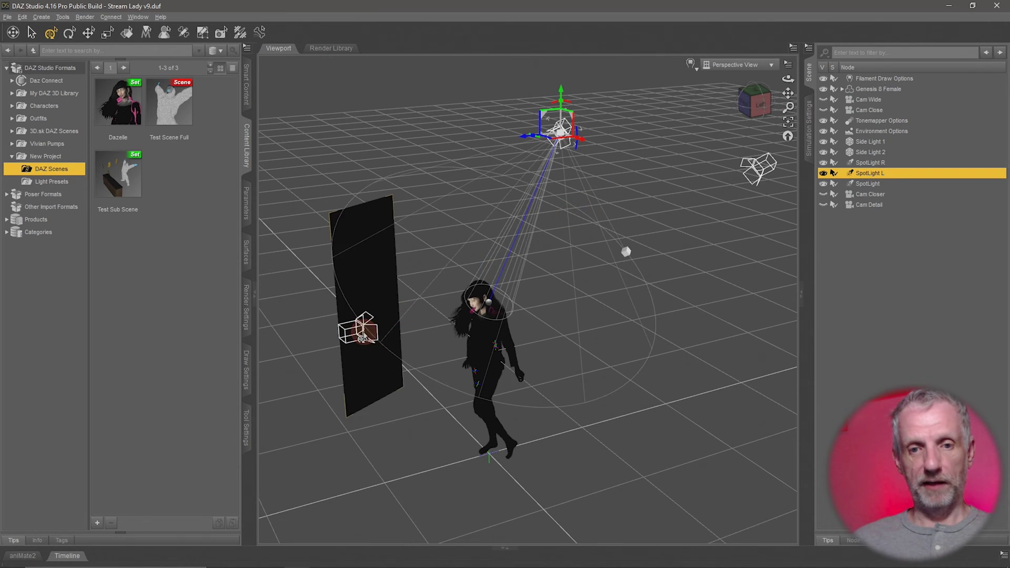
pyautogui.click(362, 338)
pyautogui.click(362, 340)
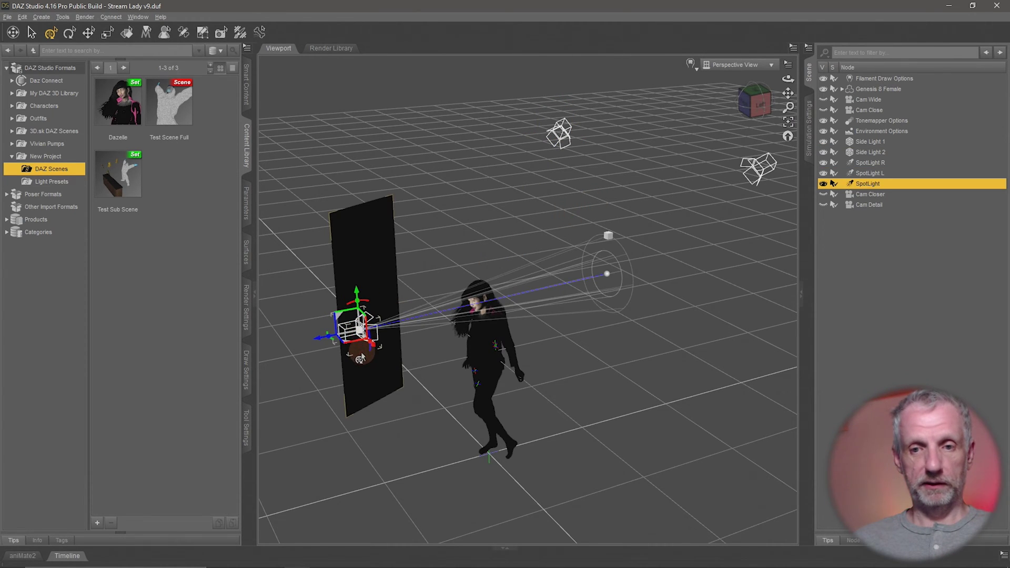
pyautogui.hotkey('ctrl', 'f')
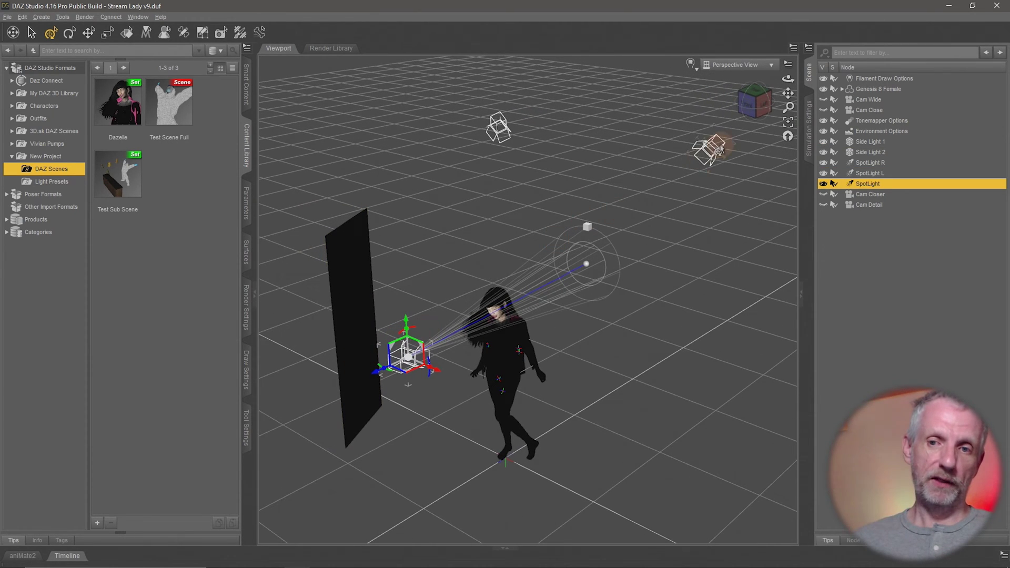
pyautogui.click(719, 149)
pyautogui.hotkey('ctrl', 'f')
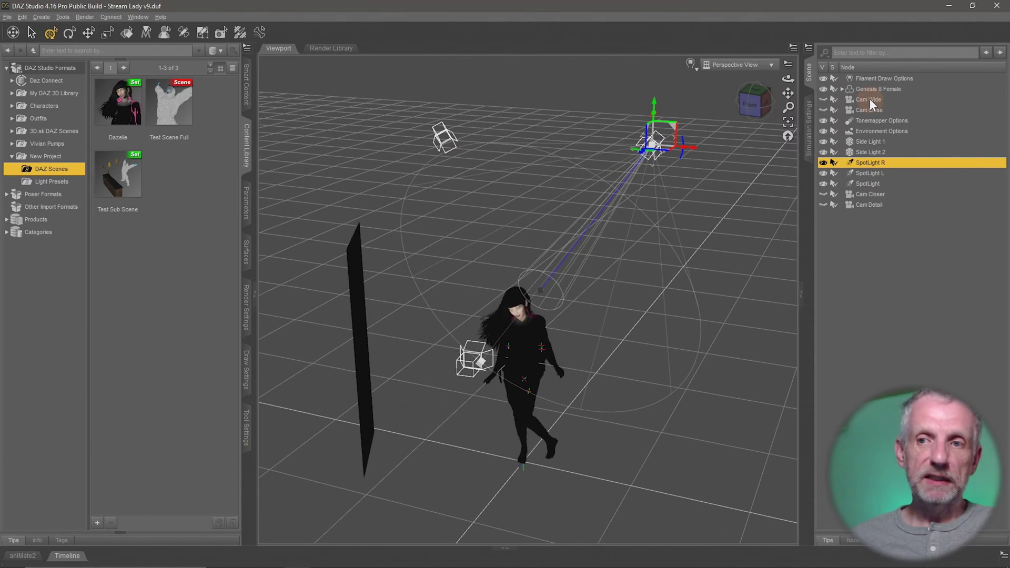
# Delete all cameras, side lights, spotlights, Tonemapper Options and Environment Options, keeping only Filament Draw Options and the Genesis 8 Female figure
pyautogui.click(870, 99)
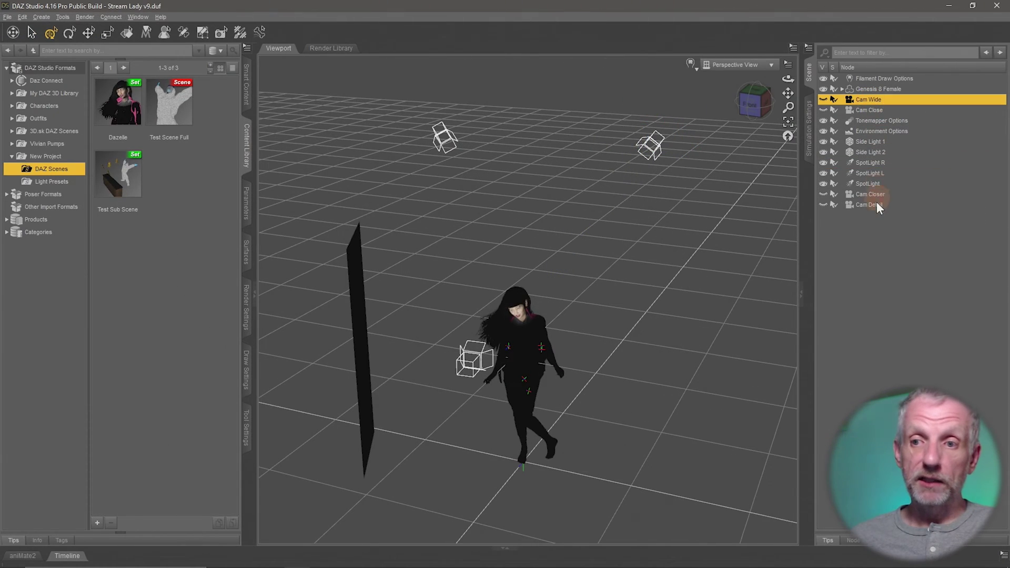
pyautogui.keyDown('shift'); pyautogui.click(875, 197); pyautogui.keyUp('shift')
pyautogui.press('Delete')
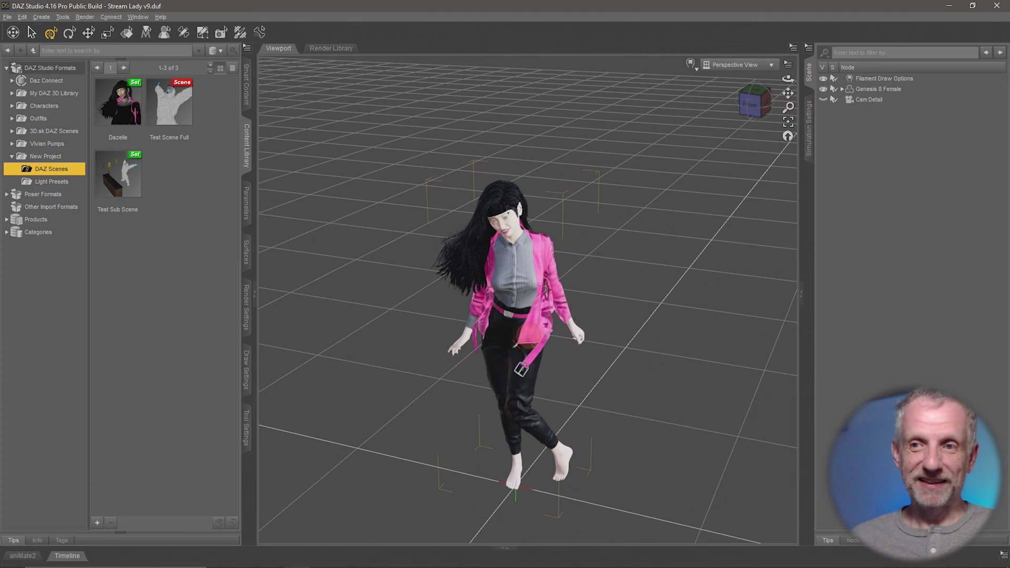
pyautogui.click(875, 98)
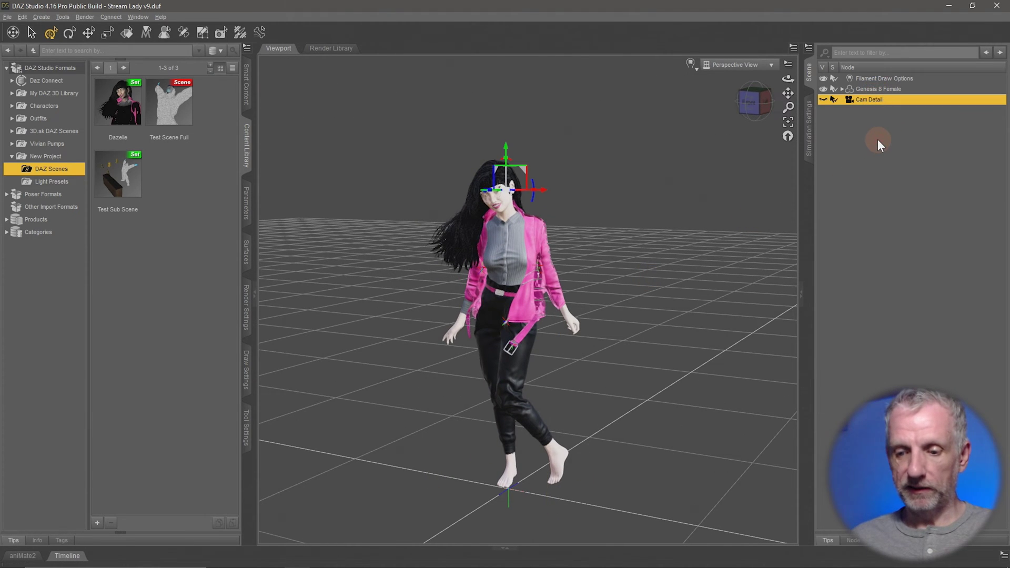
pyautogui.press('Delete')
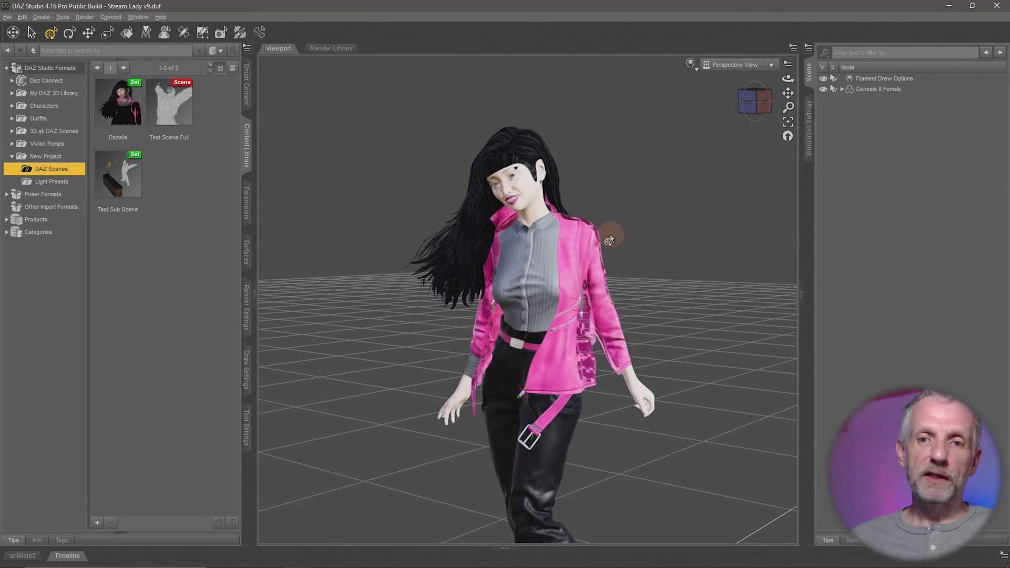
# Set the Environment Intensity Scale of the Filament Draw Options node to 0
pyautogui.click(889, 78)
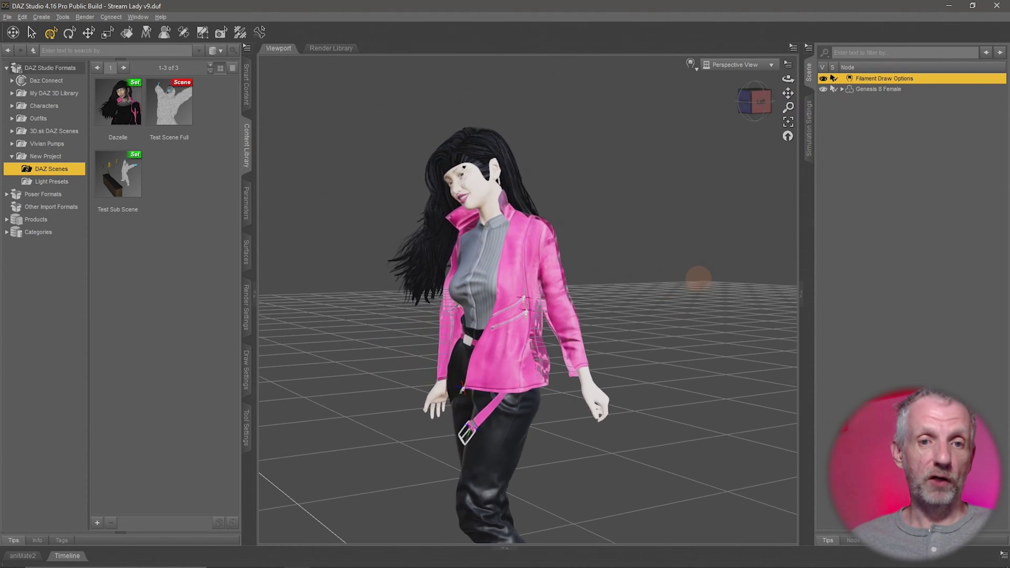
pyautogui.click(881, 89)
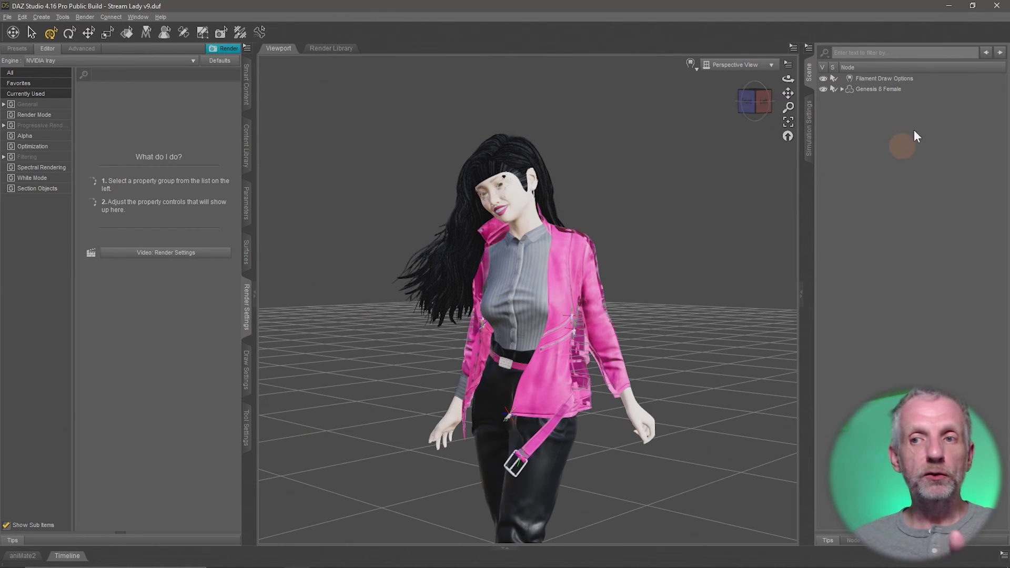
pyautogui.click(914, 78)
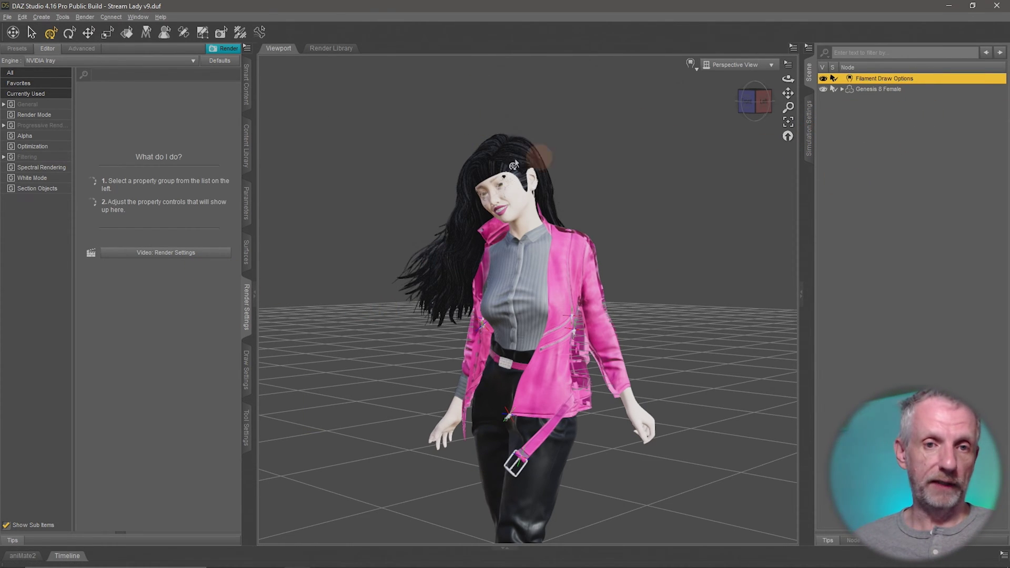
pyautogui.click(248, 205)
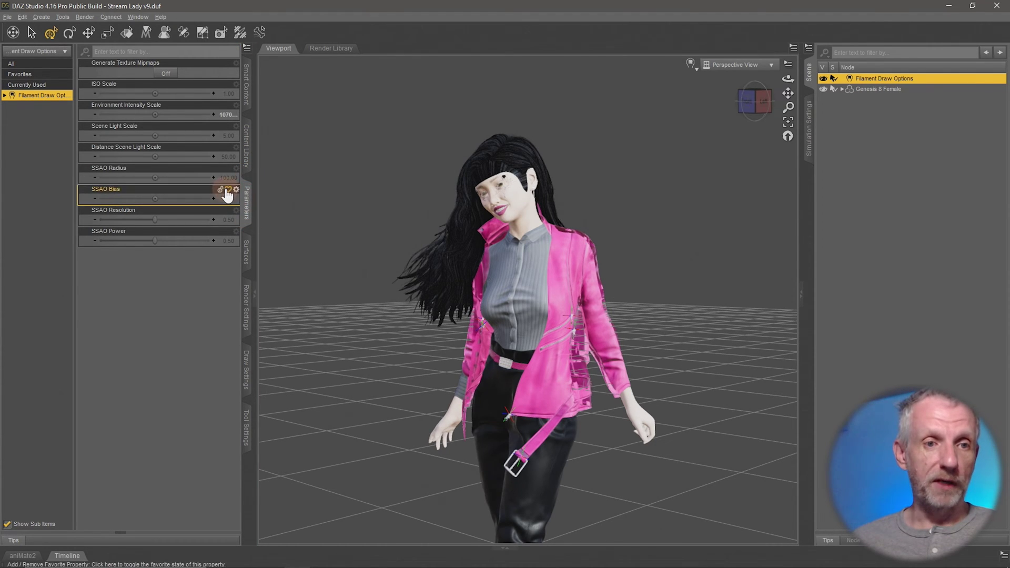
pyautogui.click(4, 95)
pyautogui.click(40, 127)
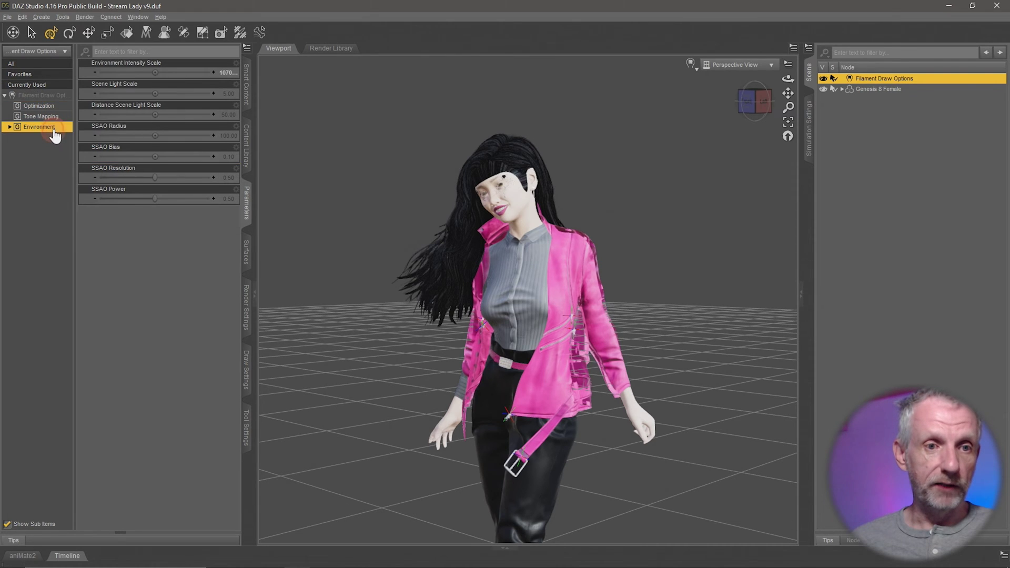
pyautogui.click(229, 72)
pyautogui.write('0')
pyautogui.press('Return')
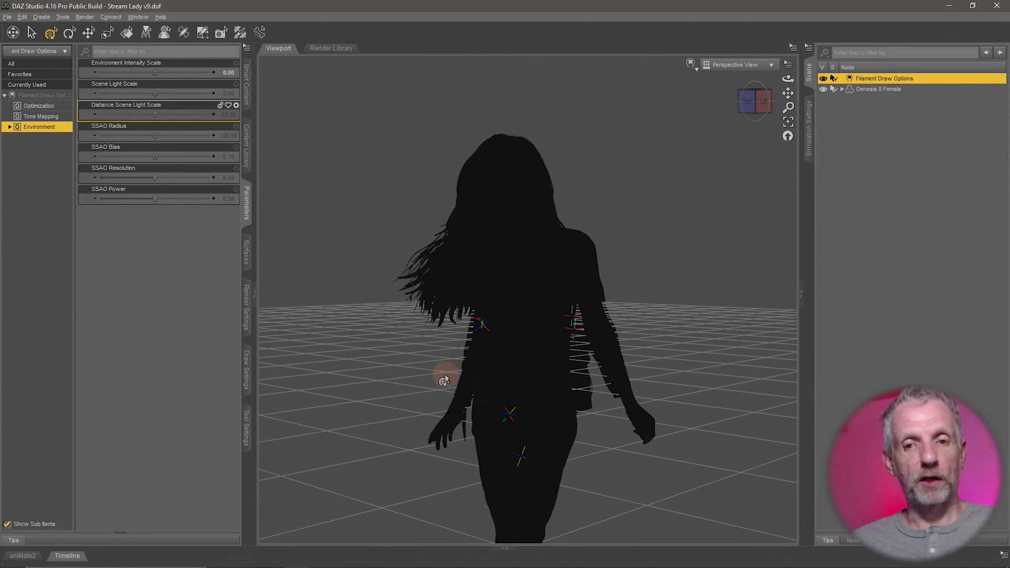
# Create a new point light with the default settings and the name PointLight
pyautogui.moveTo(445, 380)
pyautogui.mouseDown()
pyautogui.moveTo(445, 362)
pyautogui.moveTo(442, 373)
pyautogui.mouseUp()
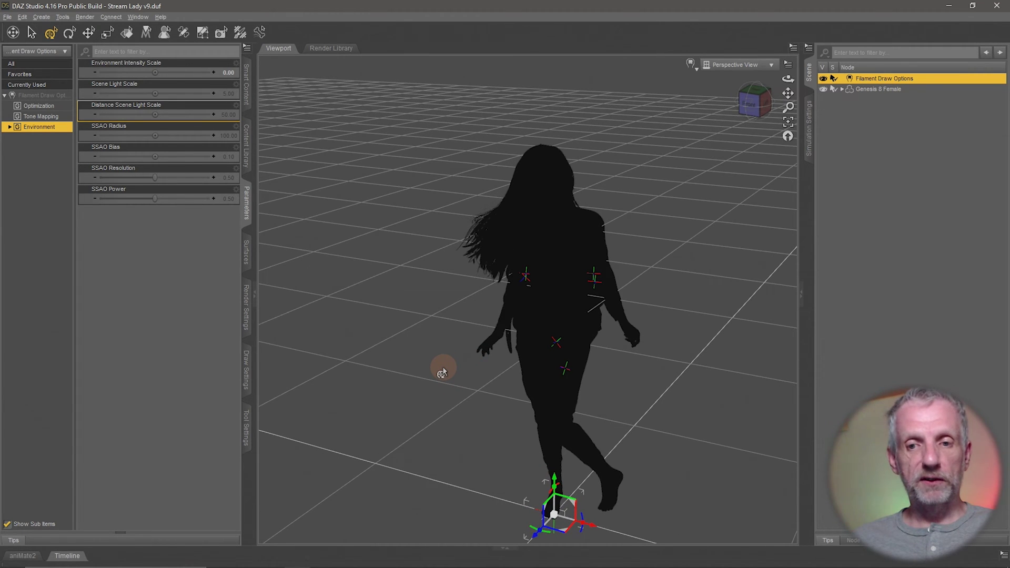
pyautogui.moveTo(442, 372); pyautogui.dragTo(442, 371)
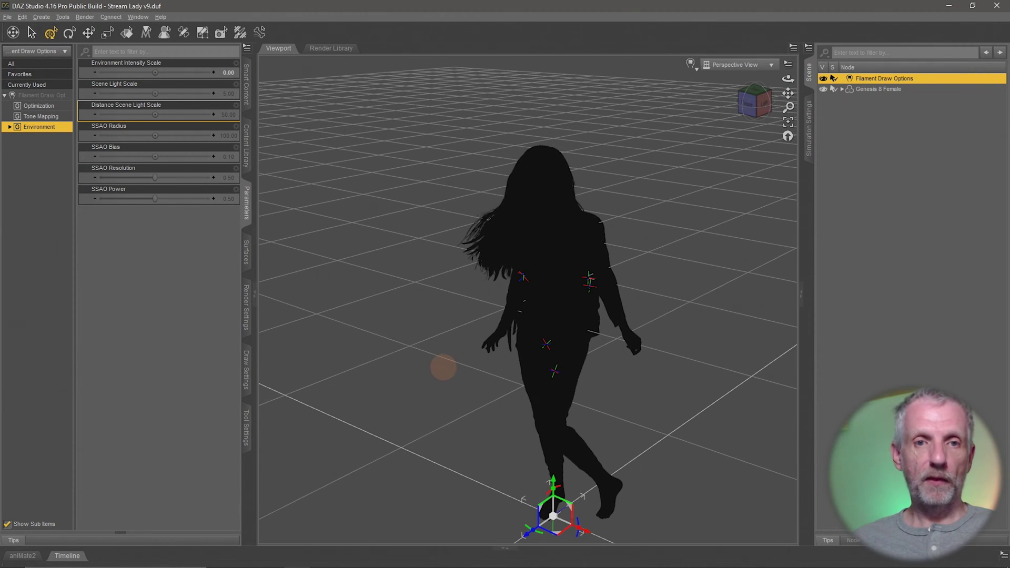
pyautogui.click(42, 19)
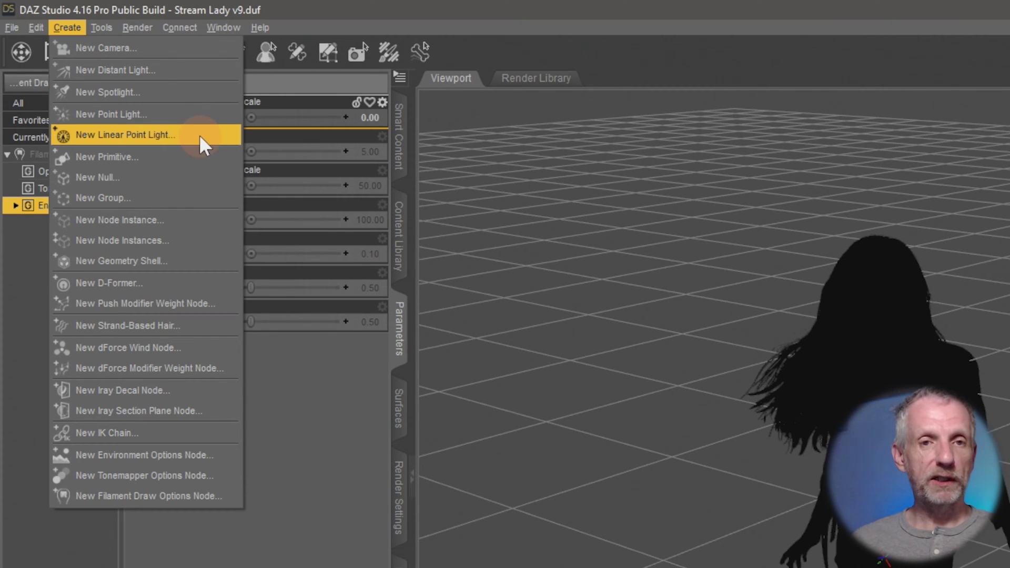
pyautogui.click(159, 116)
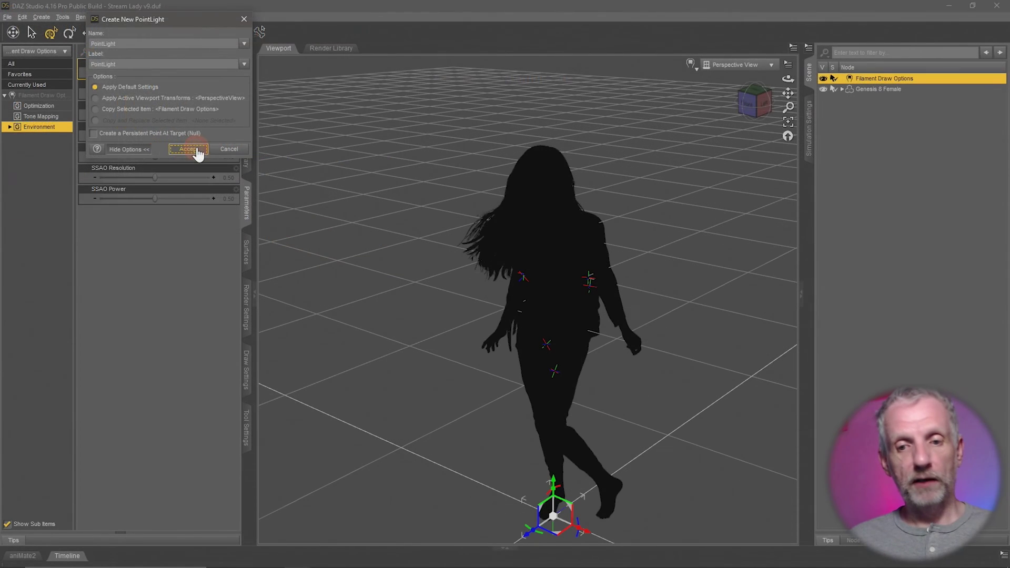
pyautogui.click(306, 241)
# Raise the point light from the figure's feet to chest height in front of it, about Y 136 and Z 23
pyautogui.moveTo(424, 403)
pyautogui.keyDown('alt'); pyautogui.mouseDown()
pyautogui.moveTo(429, 390)
pyautogui.moveTo(424, 400)
pyautogui.mouseUp(); pyautogui.keyUp('alt')
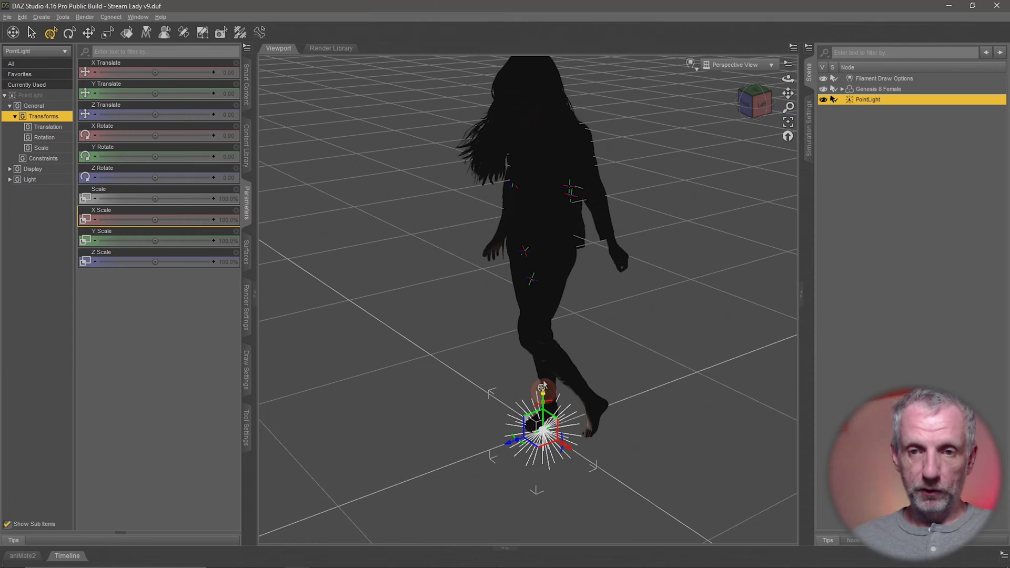
pyautogui.moveTo(542, 387); pyautogui.dragTo(463, 157)
pyautogui.hotkey('ctrl', 'f')
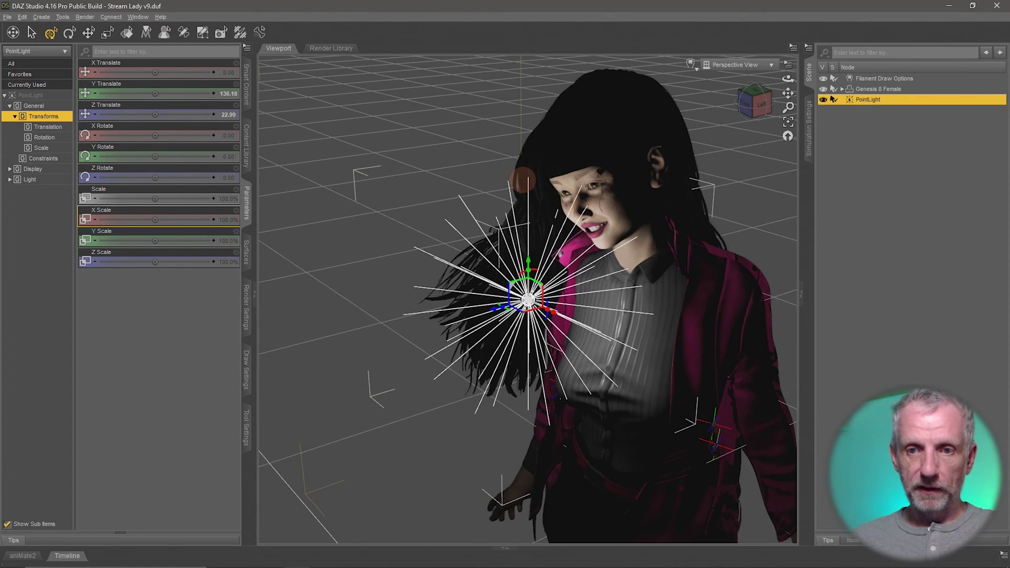
# Move the point light up and farther in front of the figure's face, to about X 8, Y 144 and Z 30
pyautogui.keyDown('alt'); pyautogui.moveTo(510, 180); pyautogui.dragTo(520, 184); pyautogui.keyUp('alt')
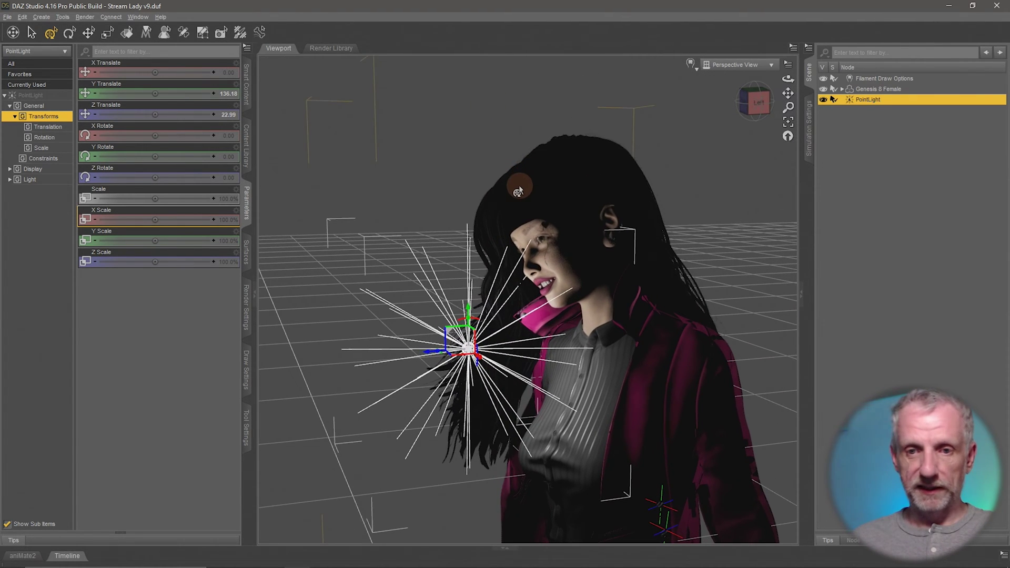
pyautogui.moveTo(467, 315); pyautogui.dragTo(371, 275)
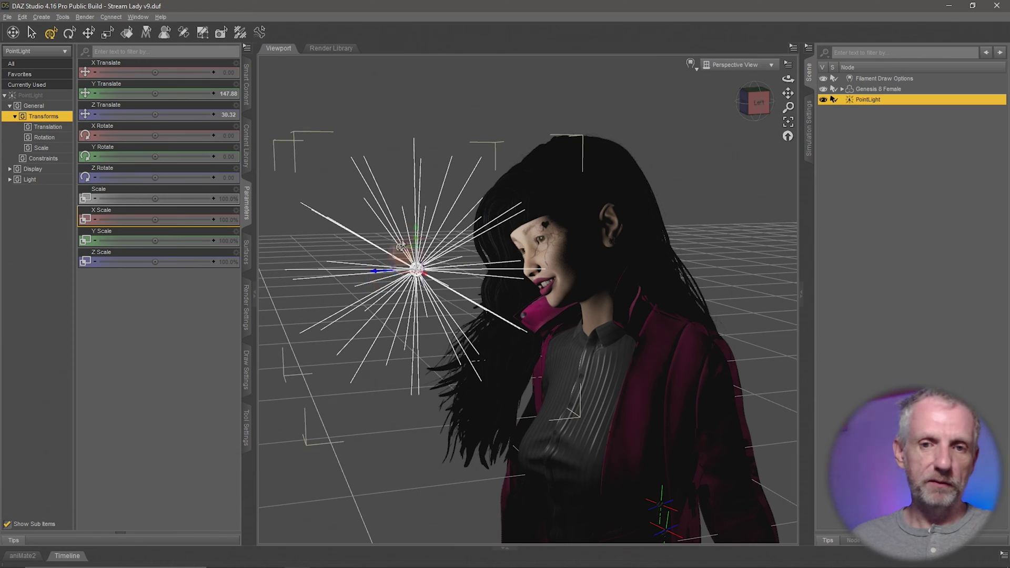
pyautogui.moveTo(415, 231); pyautogui.dragTo(415, 235)
pyautogui.keyDown('alt'); pyautogui.moveTo(474, 316); pyautogui.dragTo(484, 337); pyautogui.keyUp('alt')
pyautogui.keyDown('alt'); pyautogui.moveTo(408, 263); pyautogui.dragTo(379, 284); pyautogui.keyUp('alt')
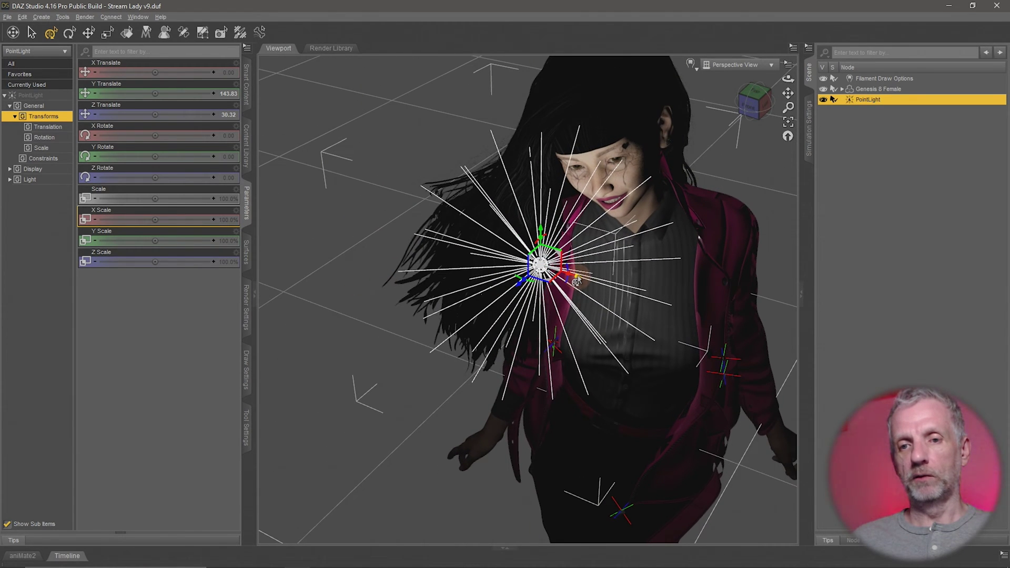
pyautogui.moveTo(576, 282); pyautogui.dragTo(629, 301)
pyautogui.keyDown('alt'); pyautogui.moveTo(660, 247); pyautogui.dragTo(661, 311); pyautogui.keyUp('alt')
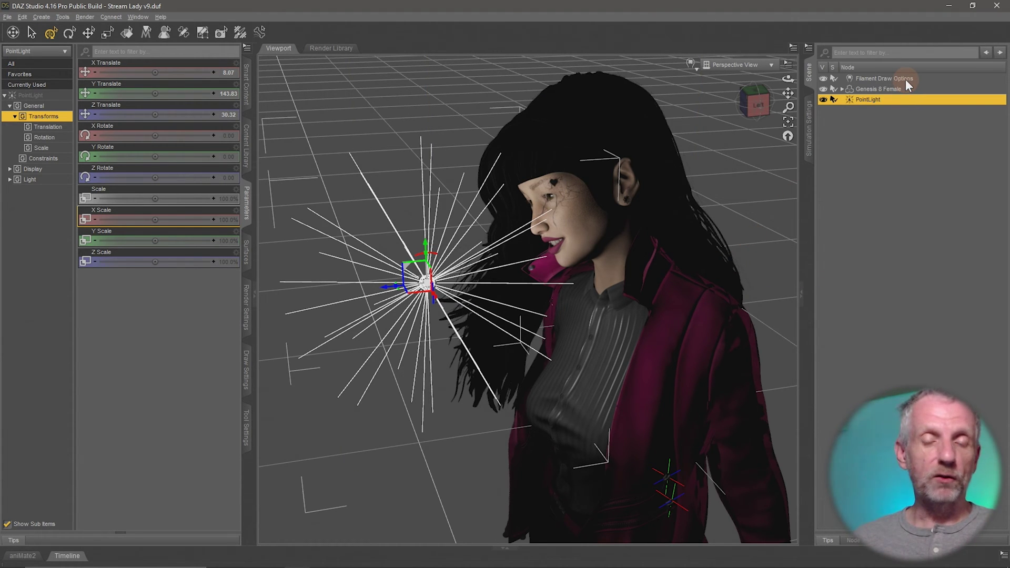
# Try higher Scene Light Scale values on the Filament Draw Options node, as well as 0
pyautogui.click(884, 79)
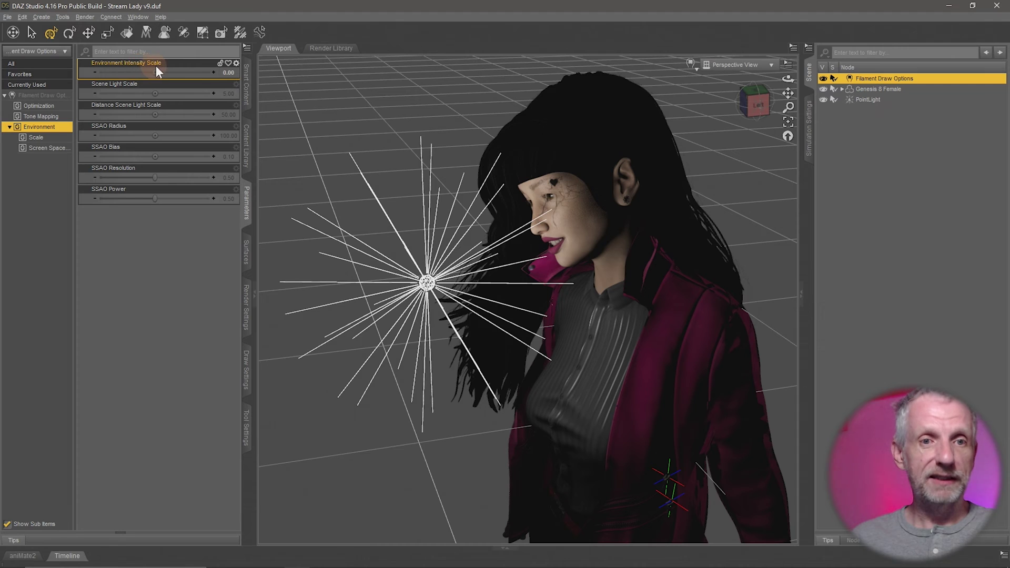
pyautogui.moveTo(200, 72); pyautogui.dragTo(176, 93)
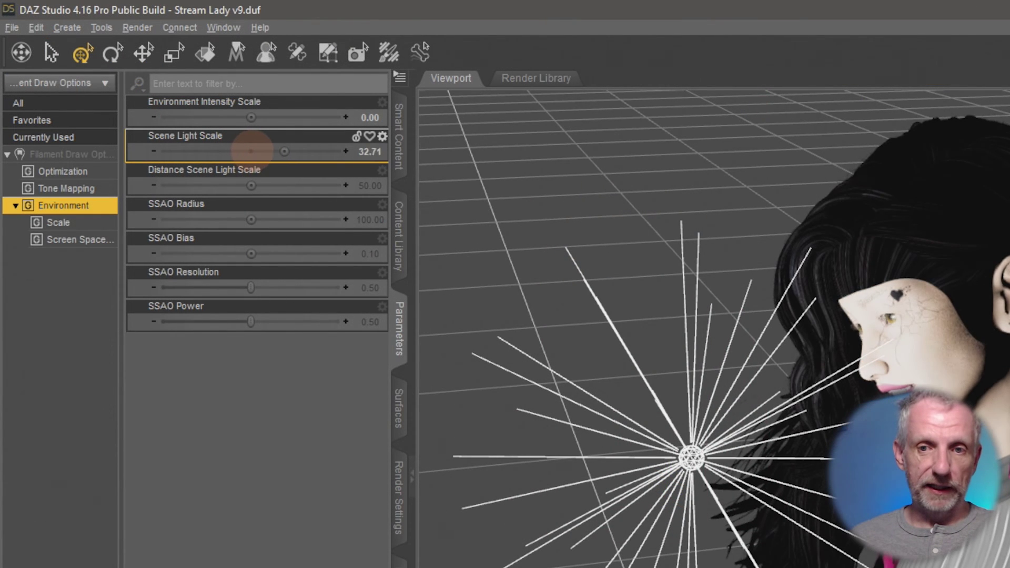
pyautogui.moveTo(252, 151); pyautogui.dragTo(283, 150)
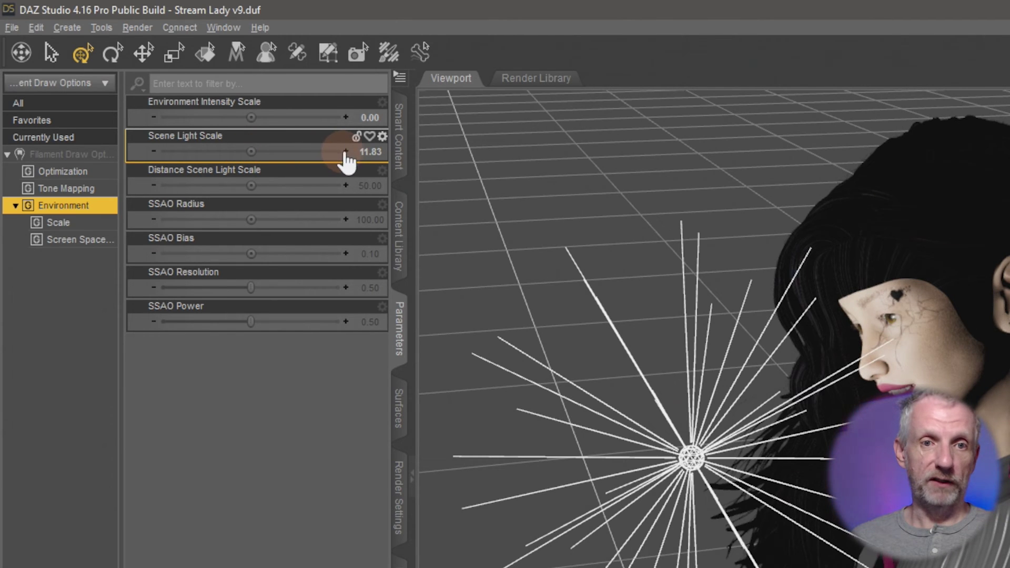
pyautogui.click(363, 150)
pyautogui.write('0')
pyautogui.press('Return')
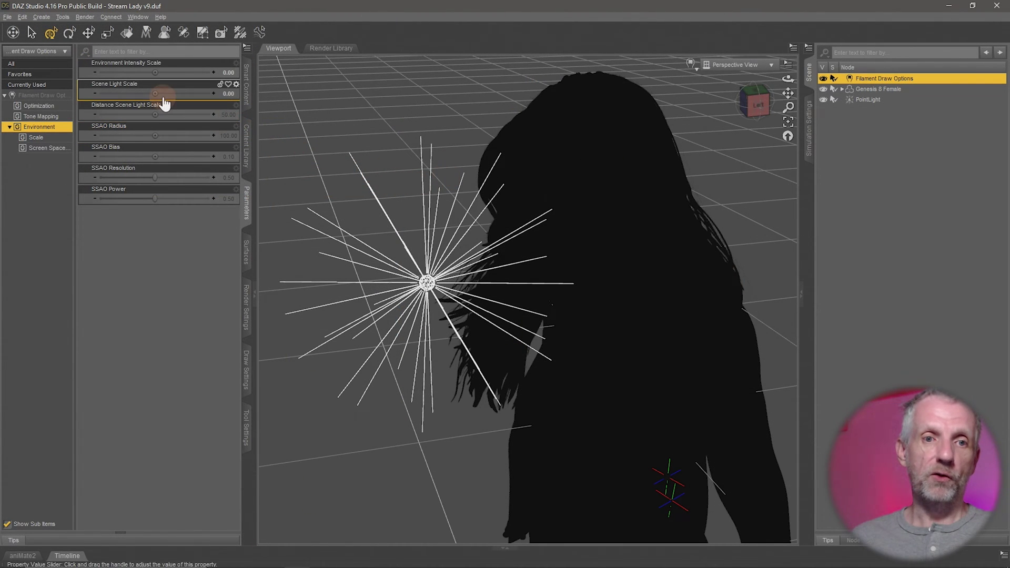
# Raise the Scene Light Scale of the Filament Draw Options and set it to 5
pyautogui.moveTo(155, 93); pyautogui.dragTo(154, 91)
pyautogui.click(228, 93)
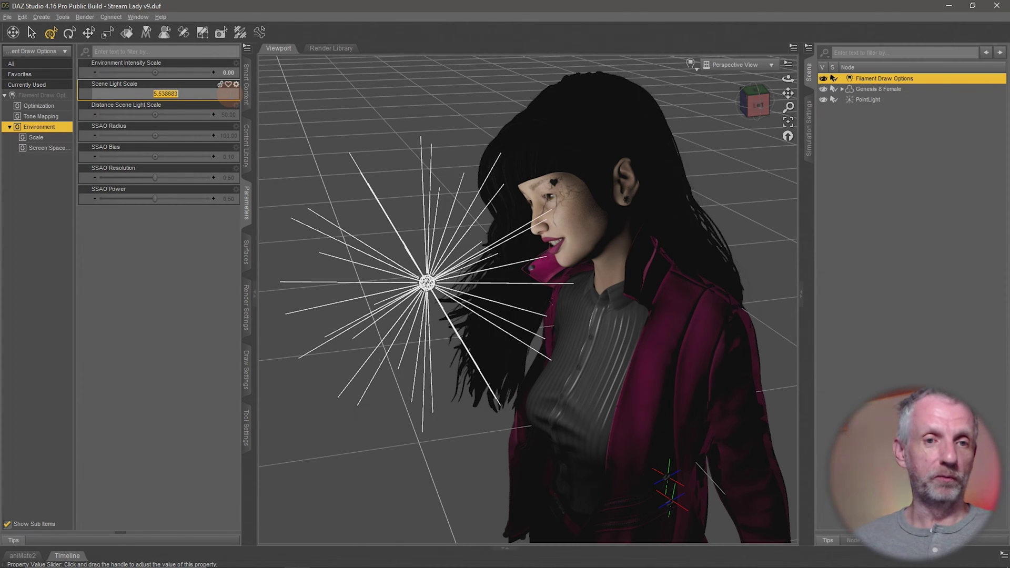
pyautogui.write('5')
pyautogui.press('Return')
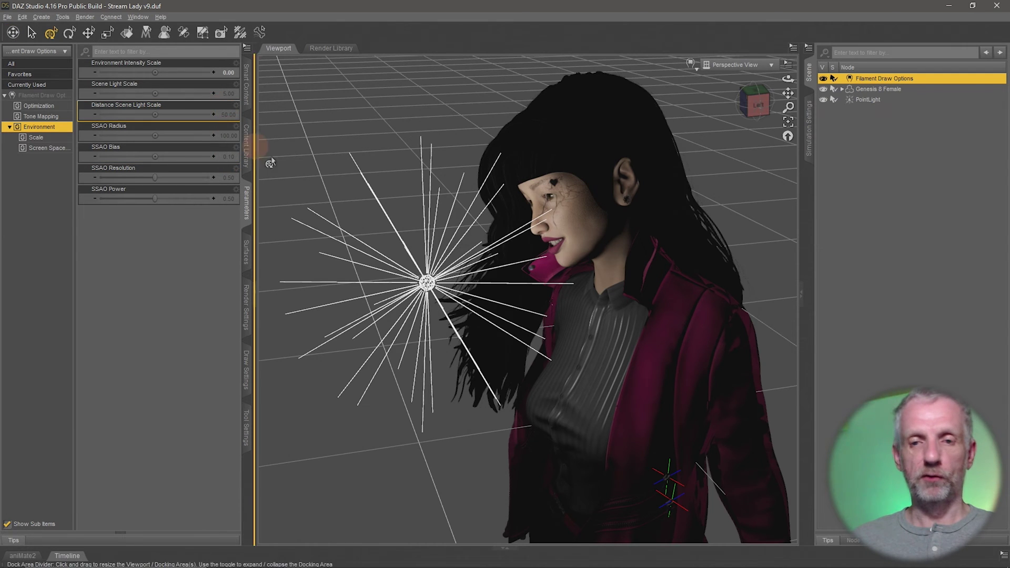
# View the lit figure from a slightly different angle and list the viewport's available draw styles
pyautogui.click(402, 247)
pyautogui.moveTo(404, 244); pyautogui.dragTo(396, 237)
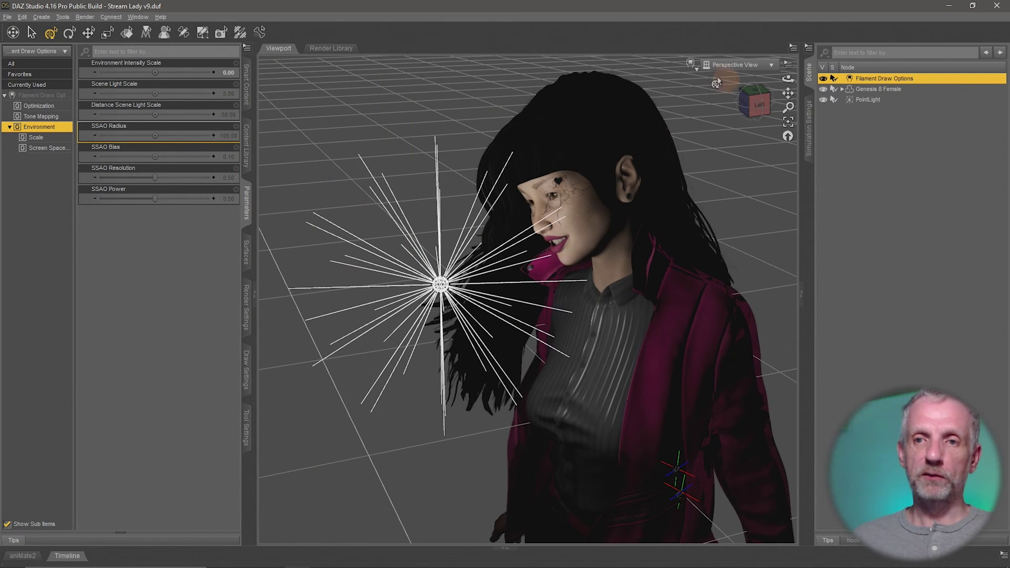
pyautogui.click(690, 64)
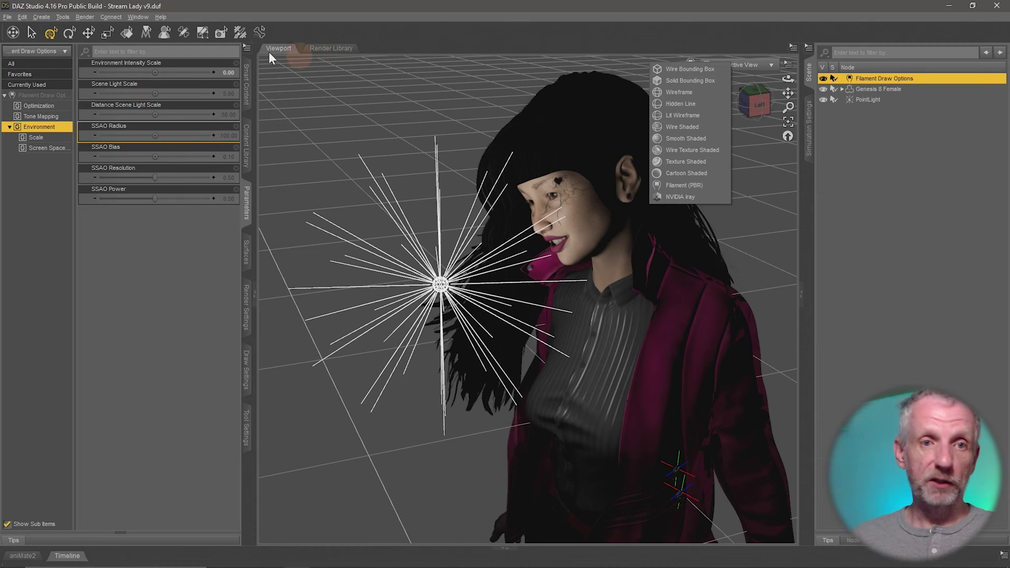
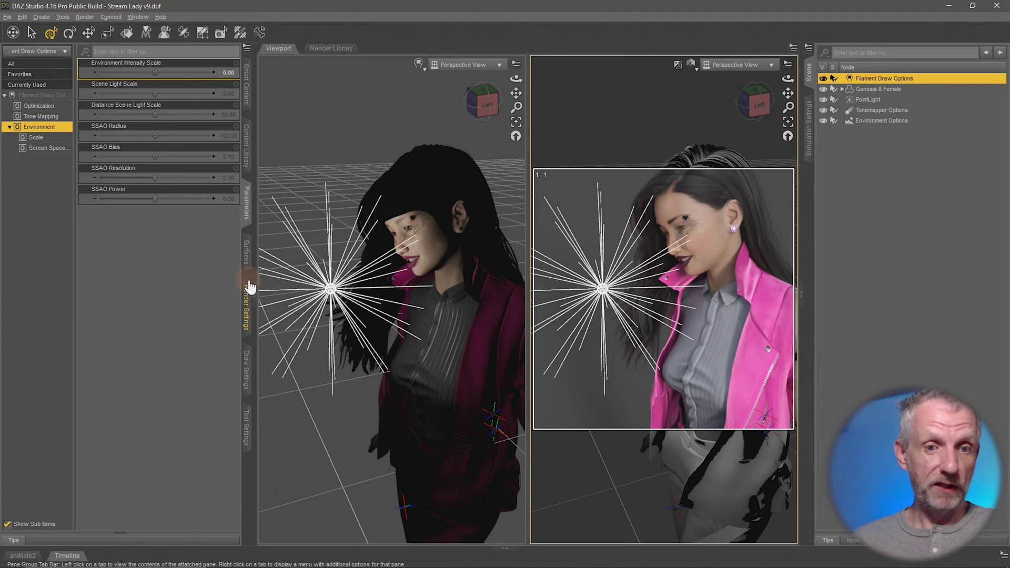
# Set the Environment Intensity to 0 in the NVIDIA Iray environment render settings
pyautogui.click(247, 316)
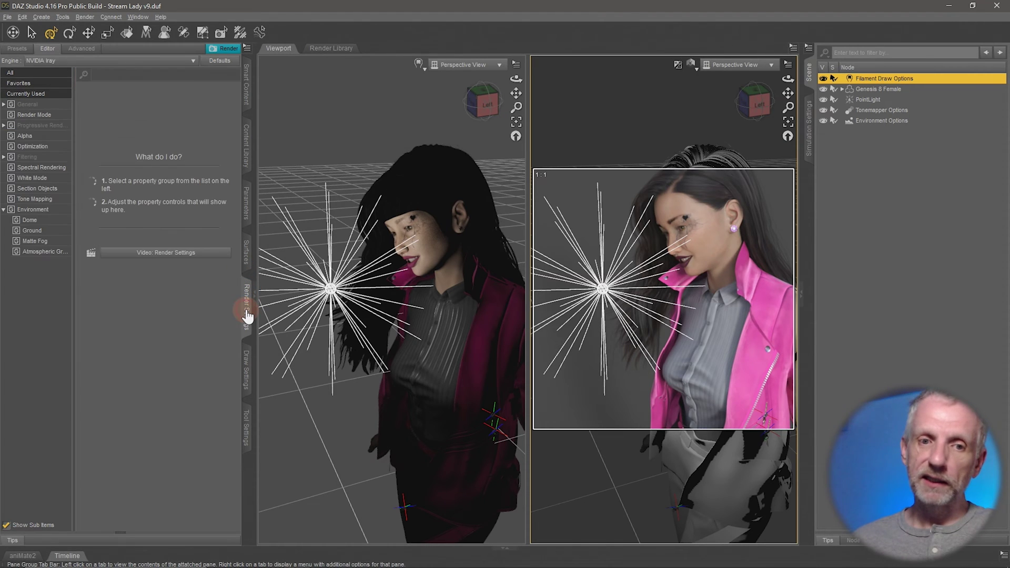
pyautogui.click(56, 210)
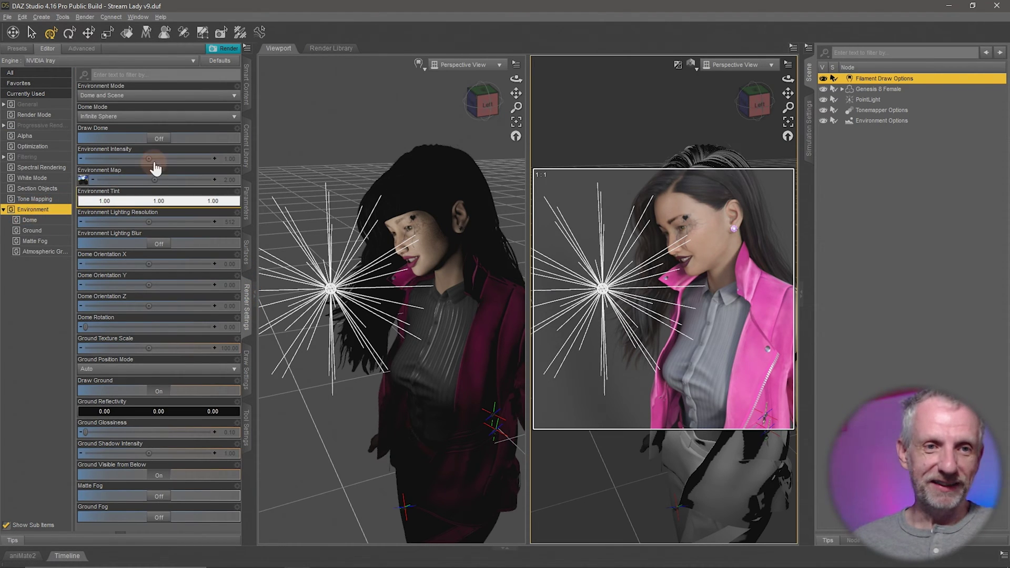
pyautogui.click(229, 159)
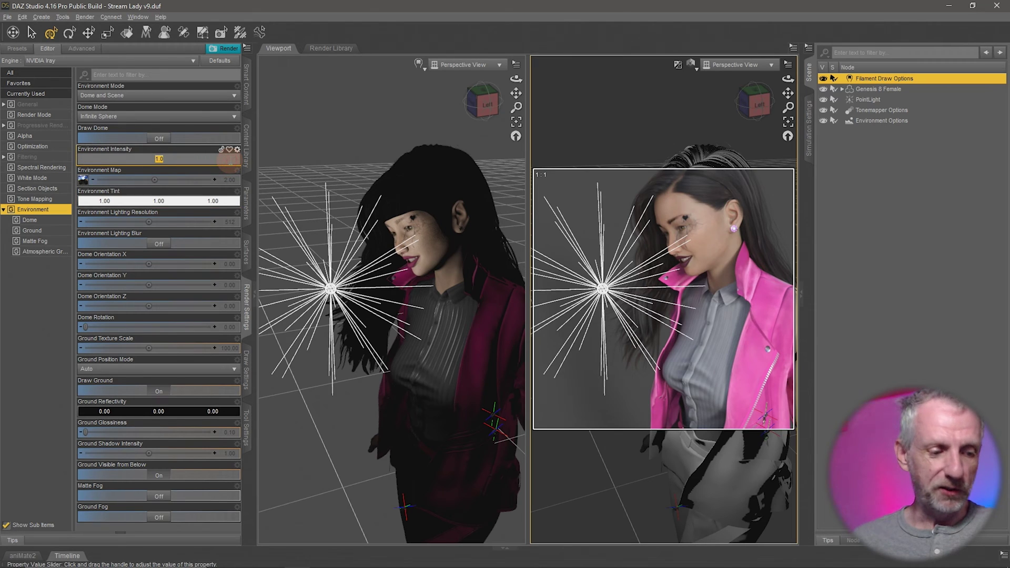
pyautogui.write('0')
pyautogui.press('Return')
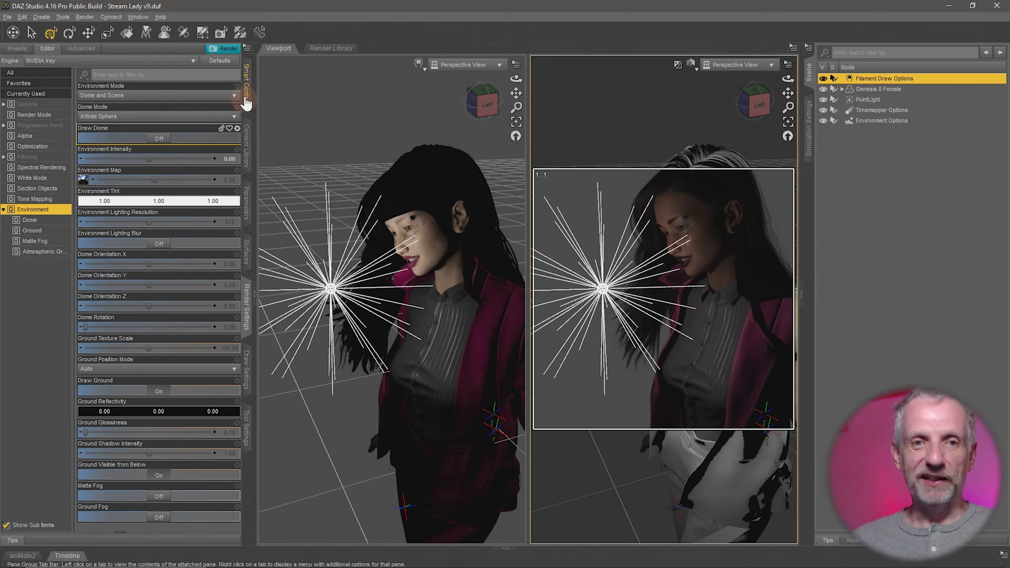
# Adjust the Scene Light Scale of the Filament Draw Options, trying 2 and 1 and settling on 1.5
pyautogui.click(247, 205)
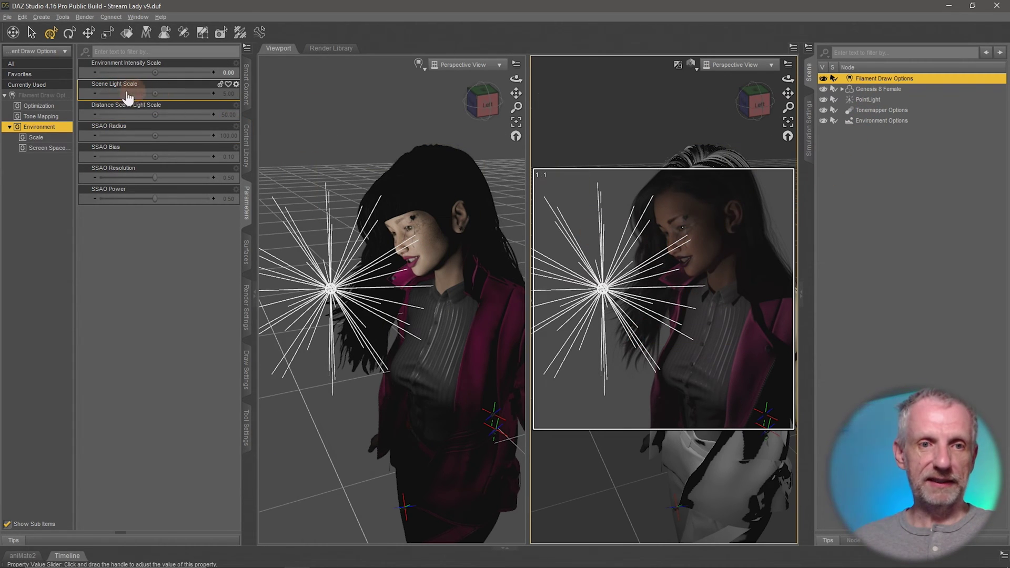
pyautogui.click(226, 93)
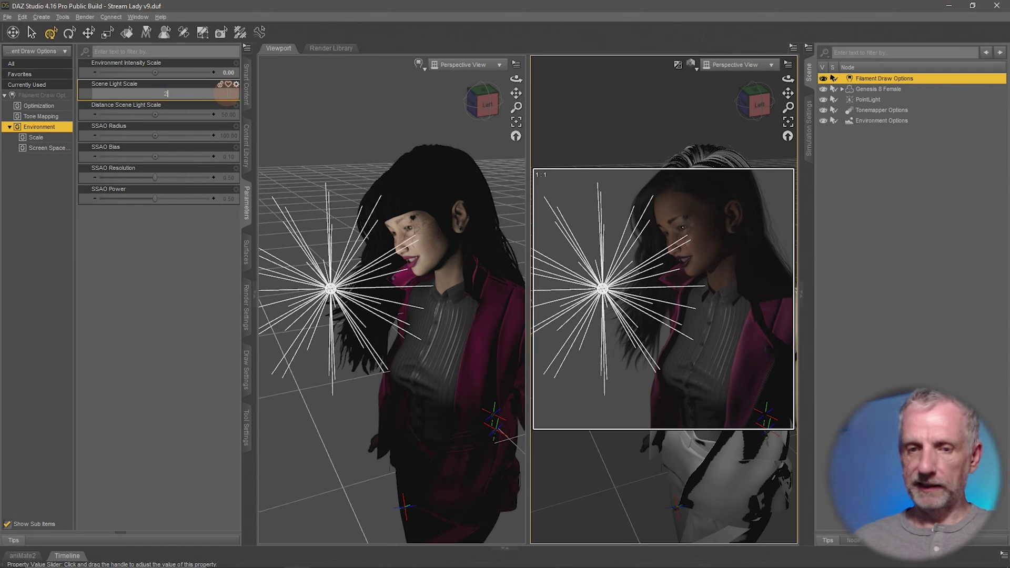
pyautogui.write('2')
pyautogui.press('Return')
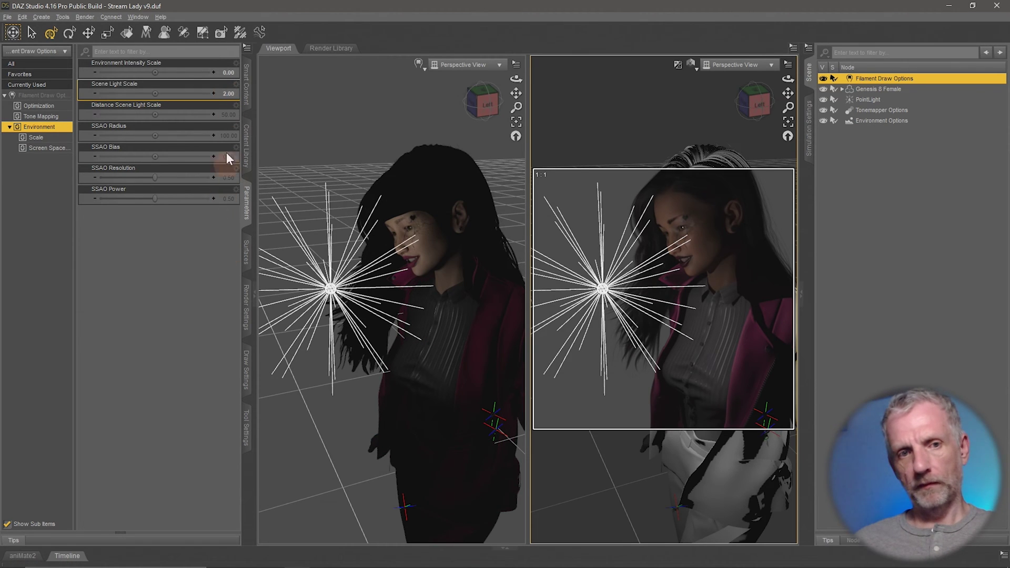
pyautogui.click(230, 94)
pyautogui.write('1')
pyautogui.press('Return')
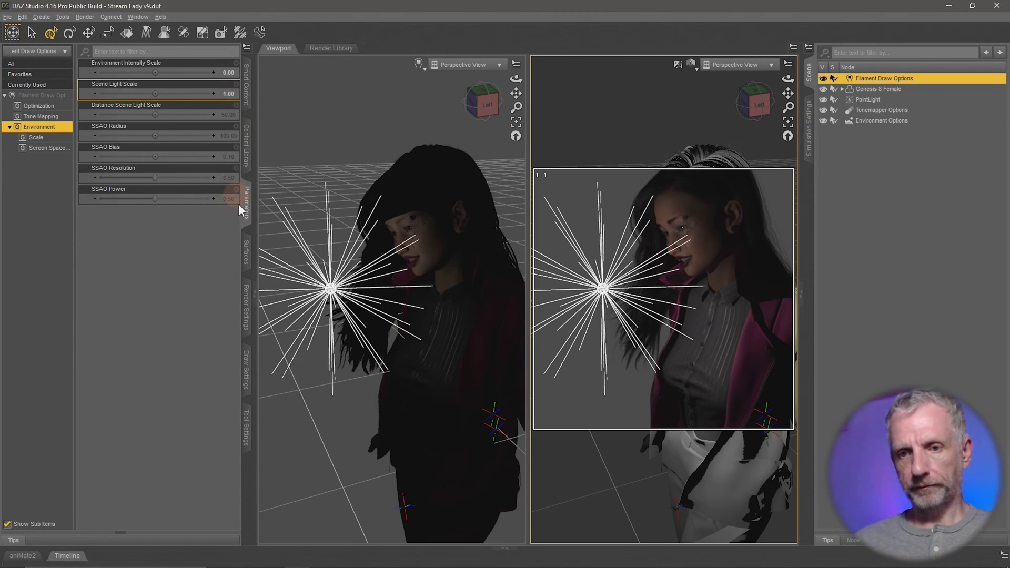
pyautogui.click(229, 94)
pyautogui.write('1.5')
pyautogui.press('Return')
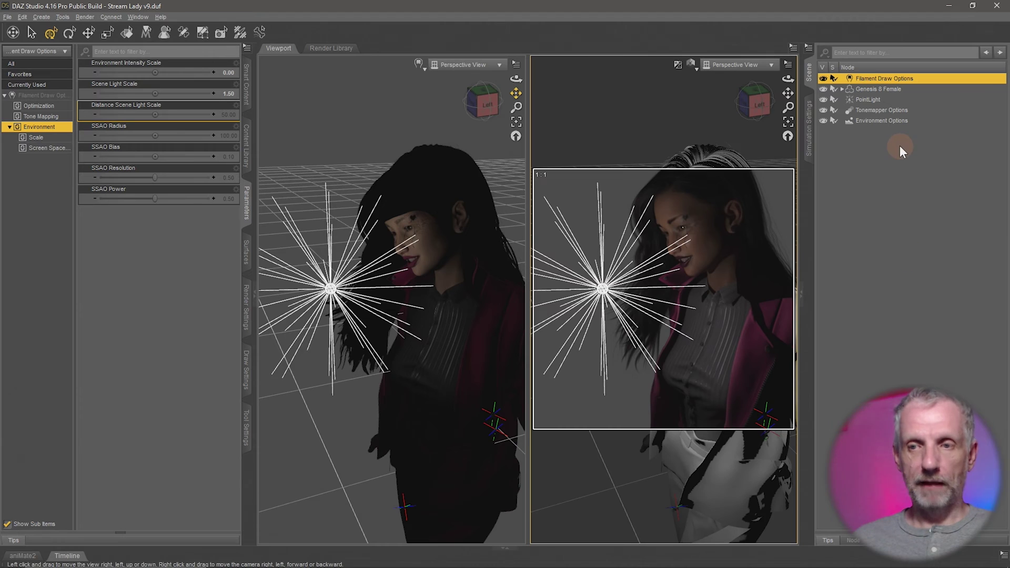
# Select the point light and examine its light parameters, including the Shadow group
pyautogui.click(866, 100)
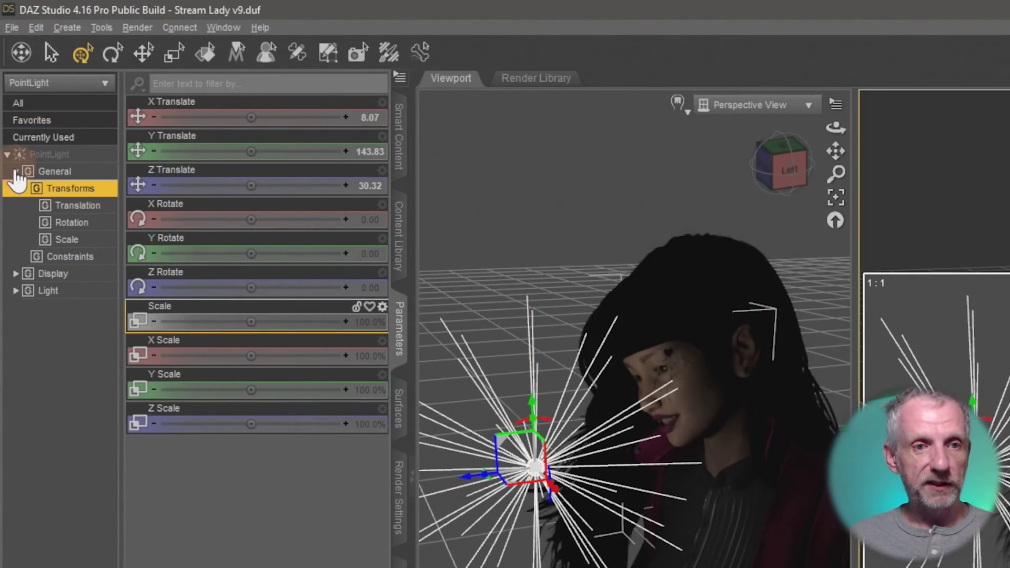
pyautogui.click(10, 106)
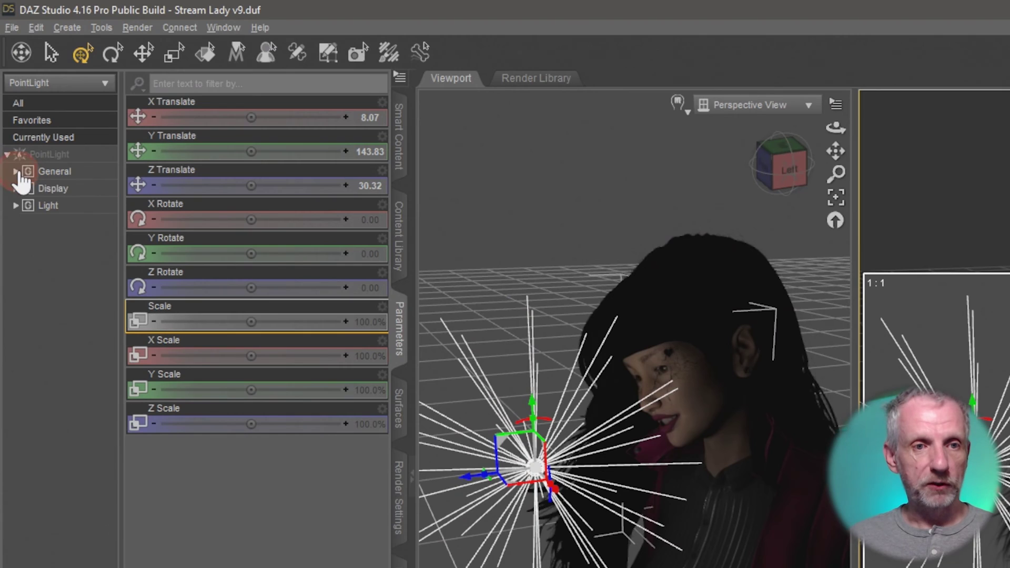
pyautogui.click(74, 190)
pyautogui.click(73, 209)
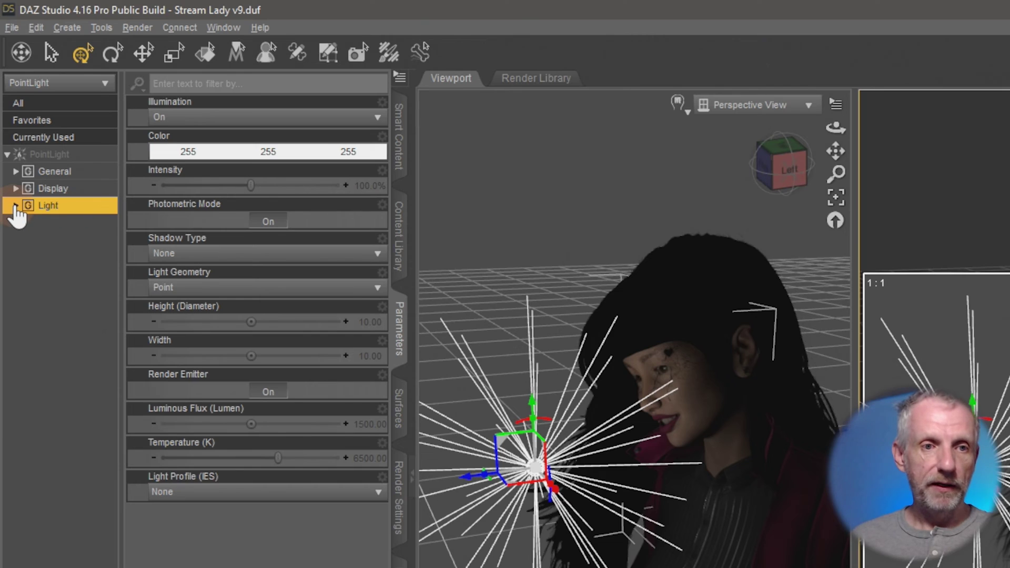
pyautogui.click(16, 206)
pyautogui.click(93, 223)
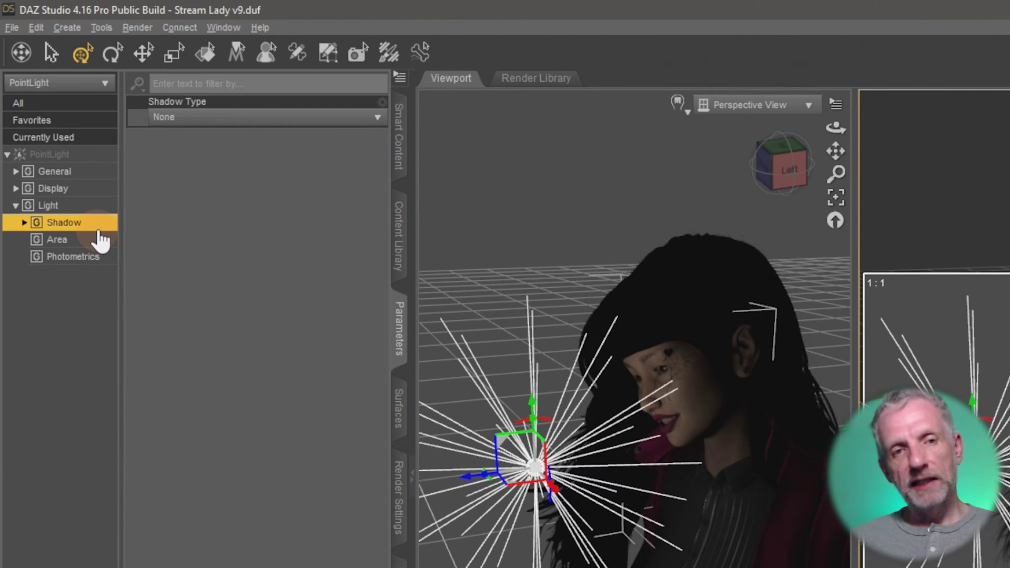
pyautogui.click(78, 224)
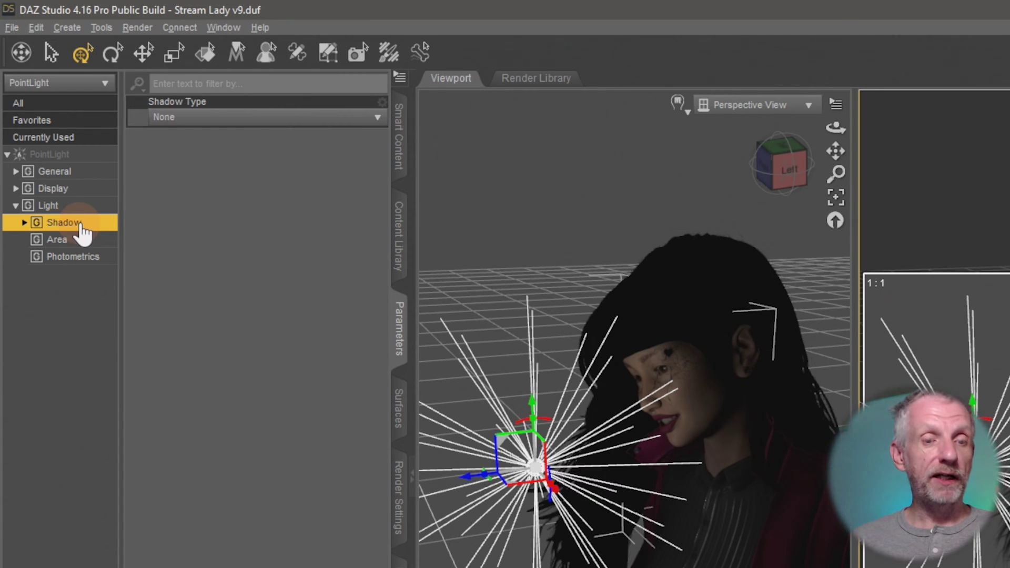
pyautogui.click(106, 229)
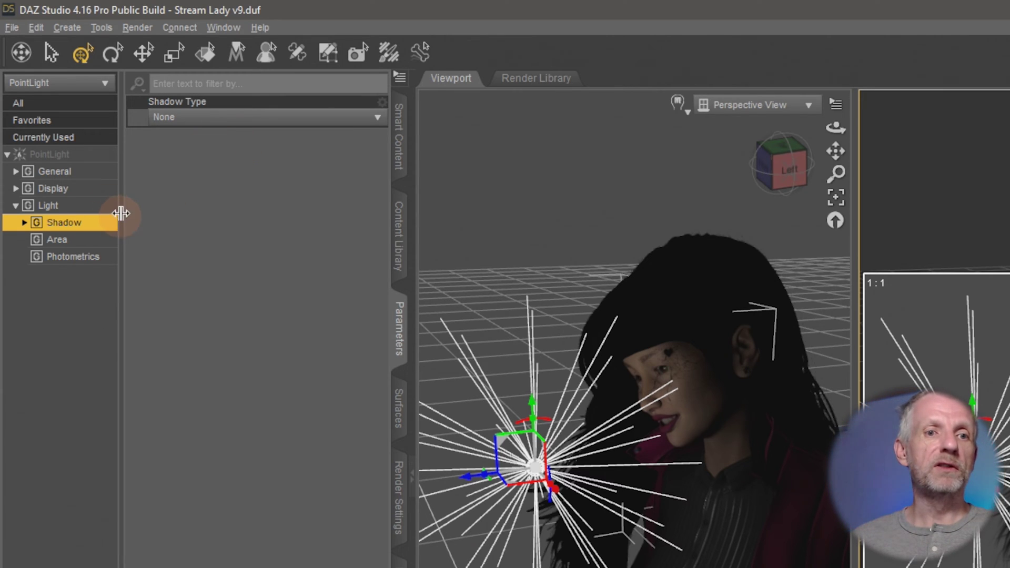
# Try Raytraced (Software Only) as the point light's Shadow Type and return it to None
pyautogui.click(300, 117)
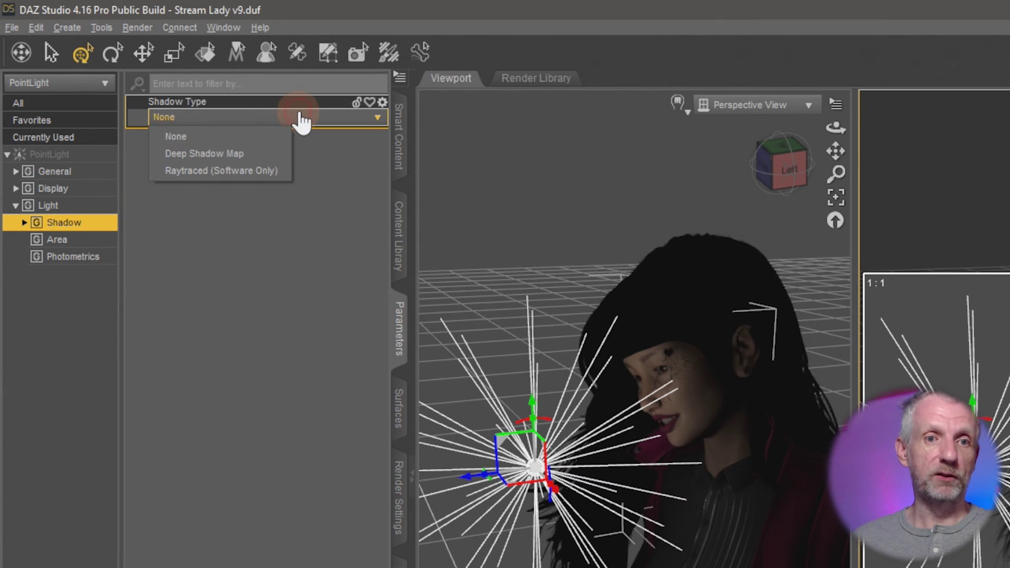
pyautogui.click(266, 174)
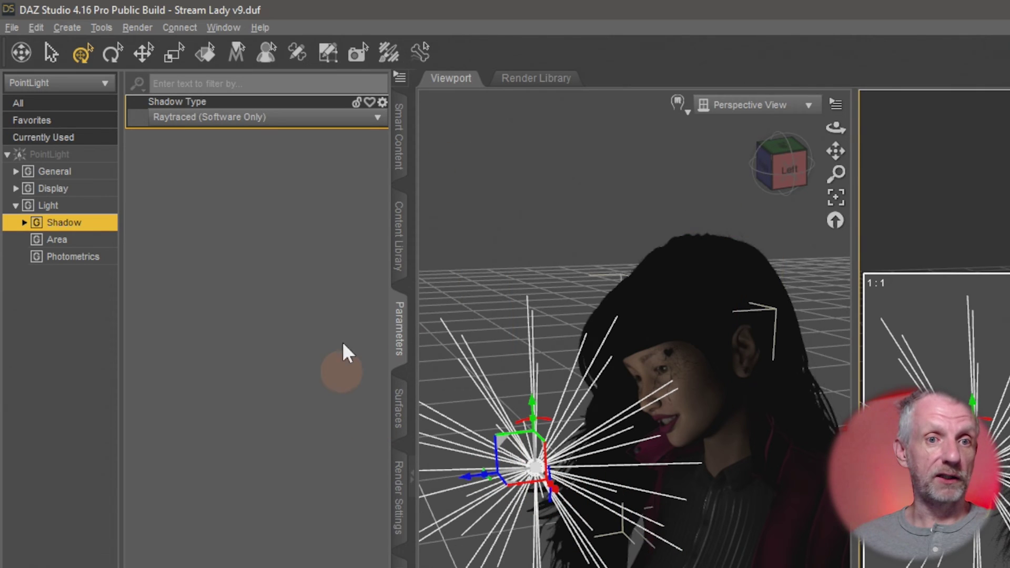
pyautogui.click(289, 125)
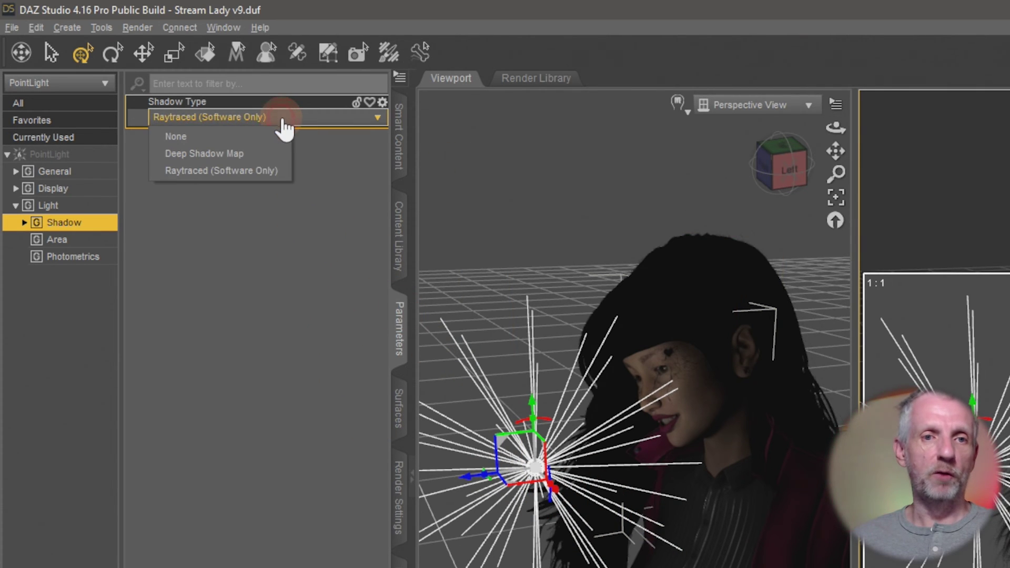
pyautogui.click(250, 132)
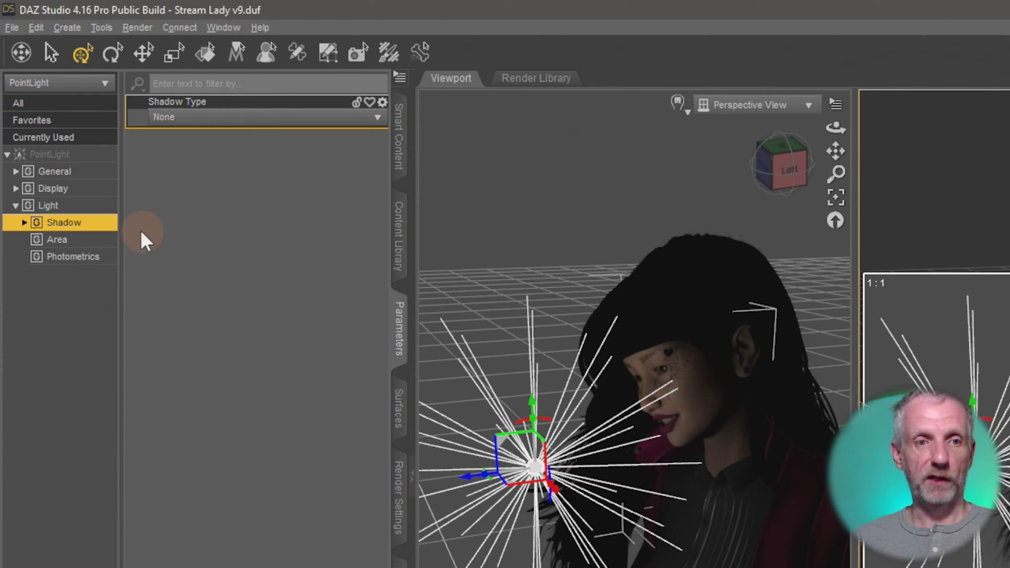
# Examine the point light's Area settings and list the available Light Geometry shapes, keeping Point
pyautogui.click(82, 242)
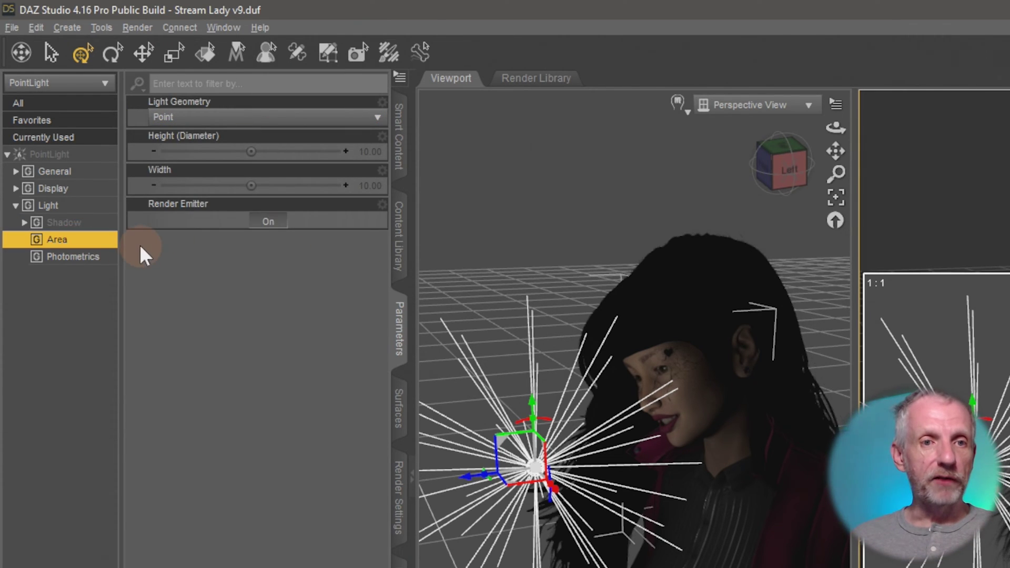
pyautogui.click(290, 122)
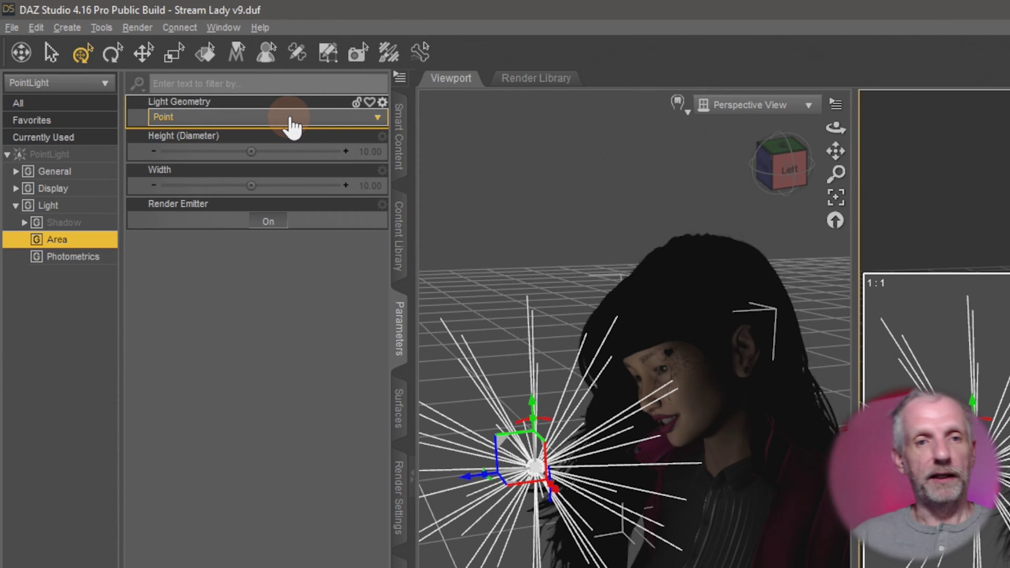
pyautogui.click(293, 124)
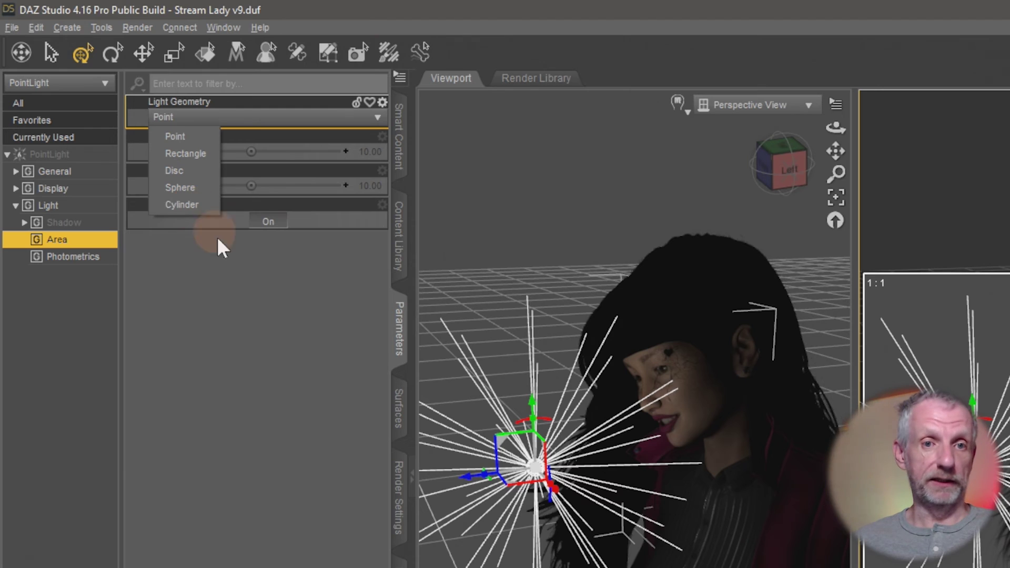
pyautogui.click(283, 286)
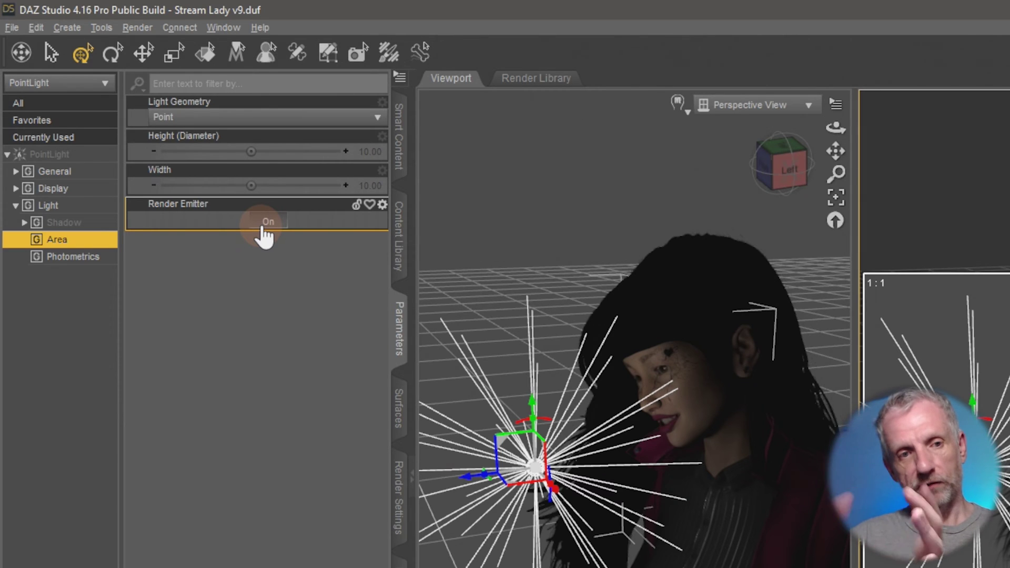
# Set the point light's Luminous Flux to 10000 lumens in its Photometrics settings
pyautogui.click(91, 260)
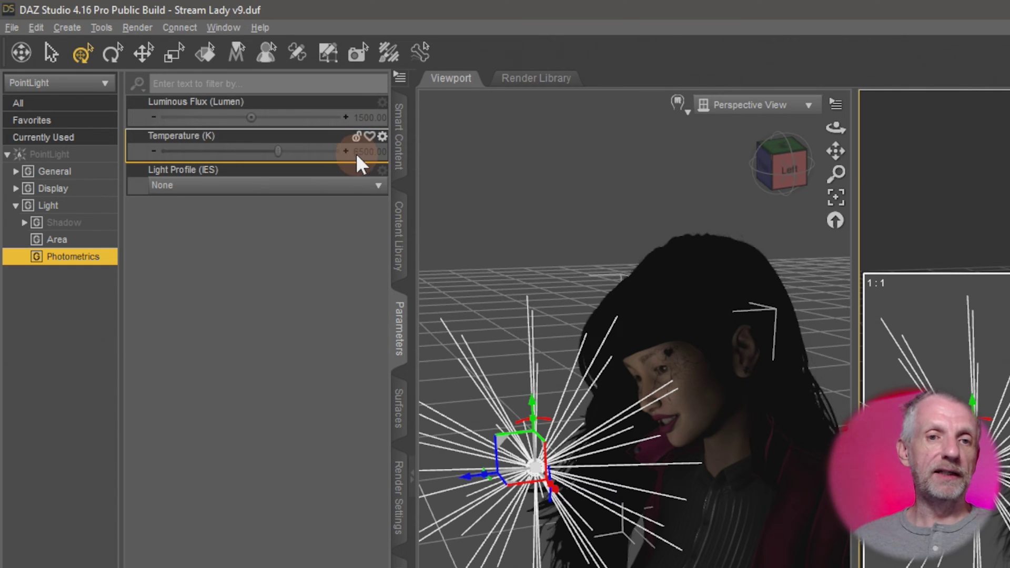
pyautogui.moveTo(356, 156)
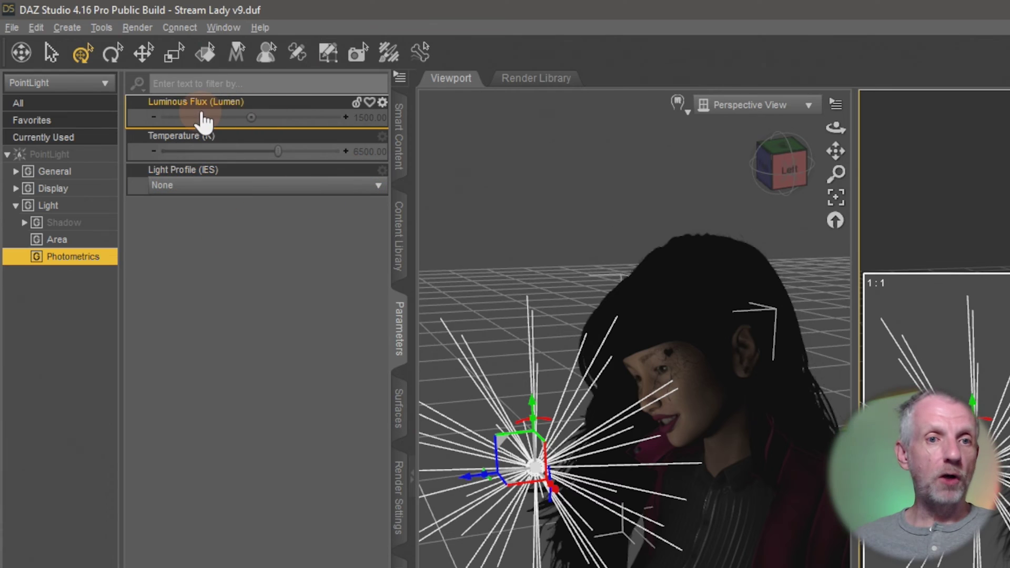
pyautogui.click(363, 118)
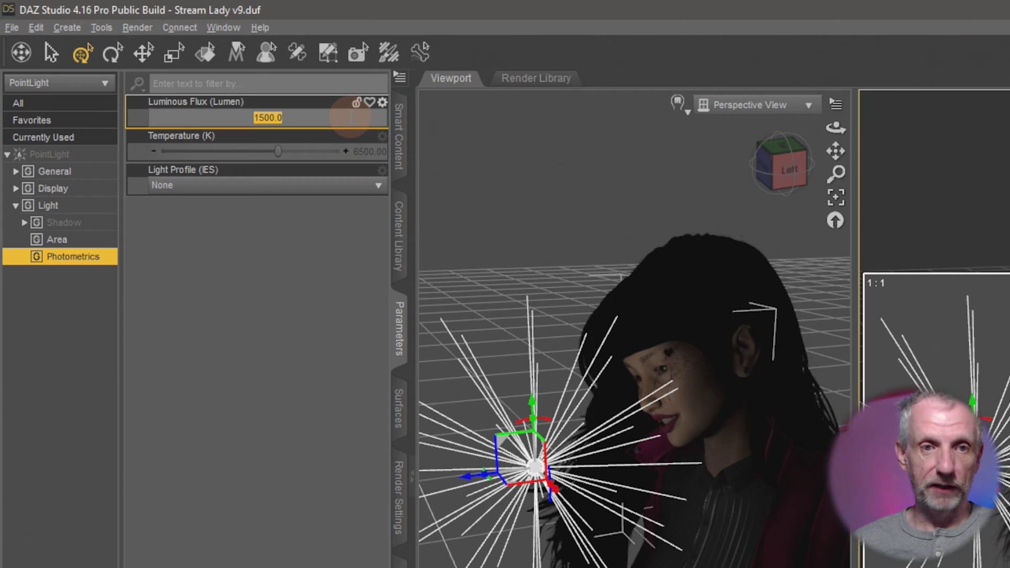
pyautogui.write('10000')
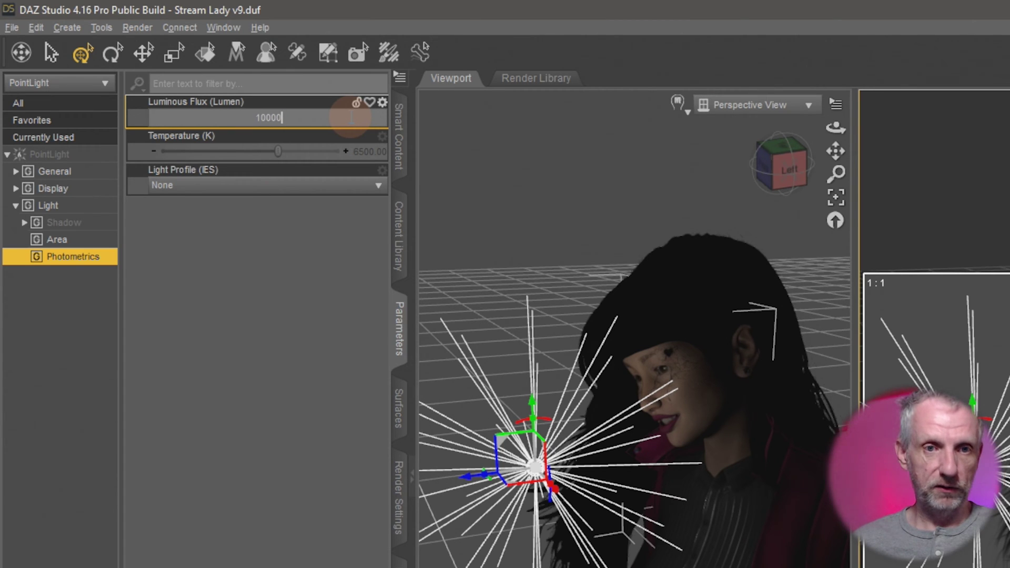
pyautogui.press('Return')
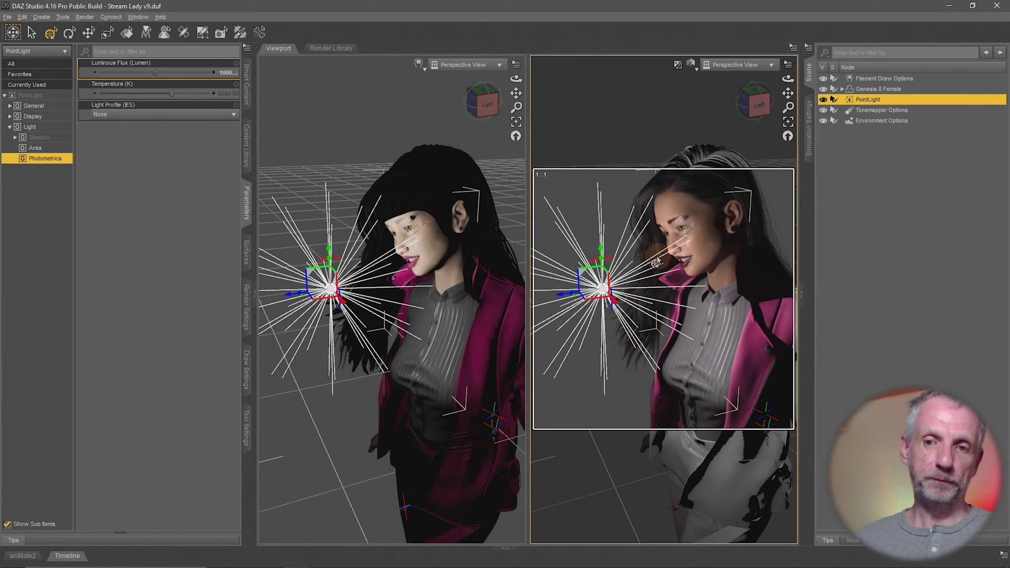
# Try a freehand increase of the Luminous Flux, reset it to its default and enter 10000 lumens again
pyautogui.moveTo(155, 73); pyautogui.dragTo(163, 99)
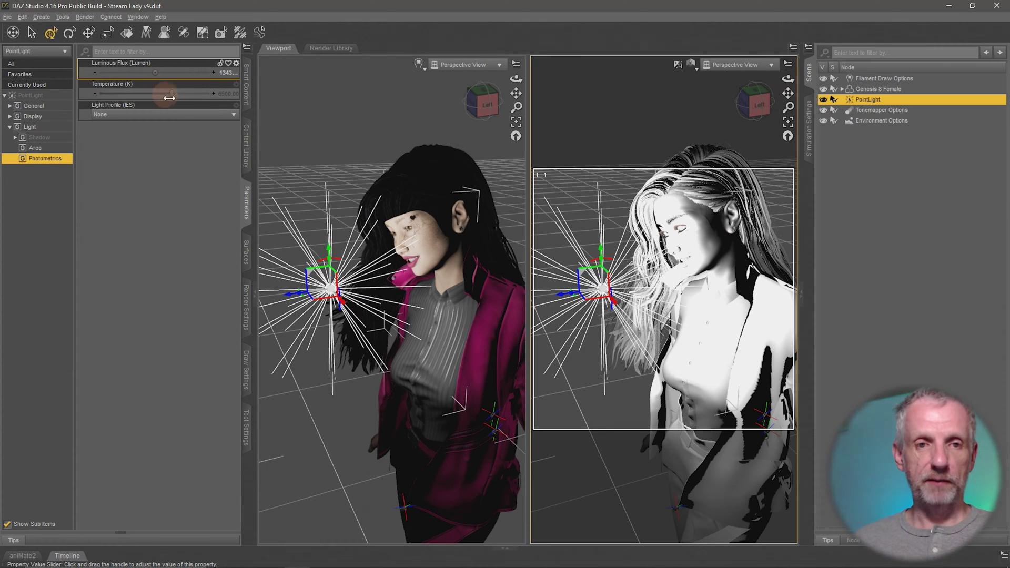
pyautogui.click(191, 79)
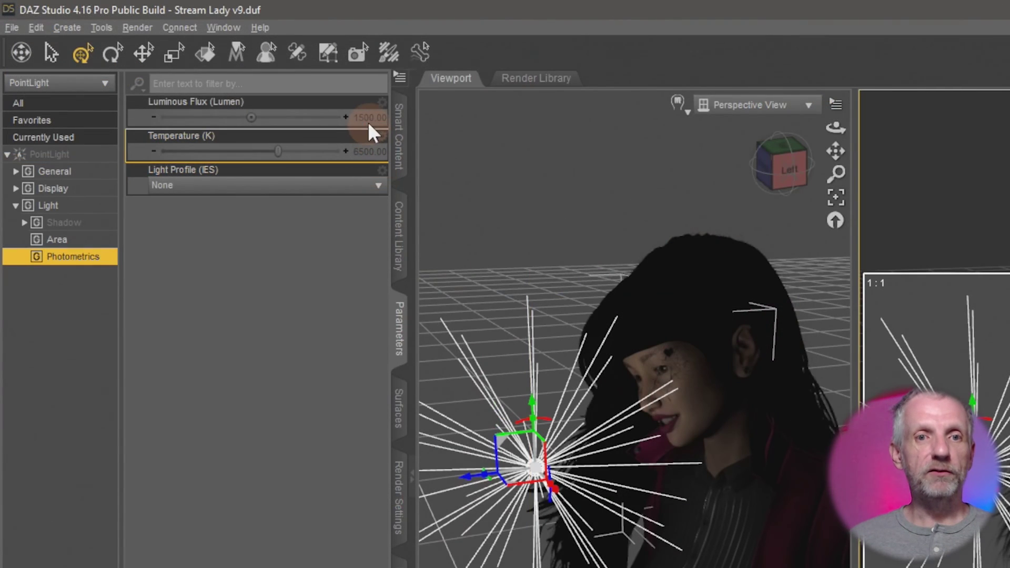
pyautogui.click(229, 72)
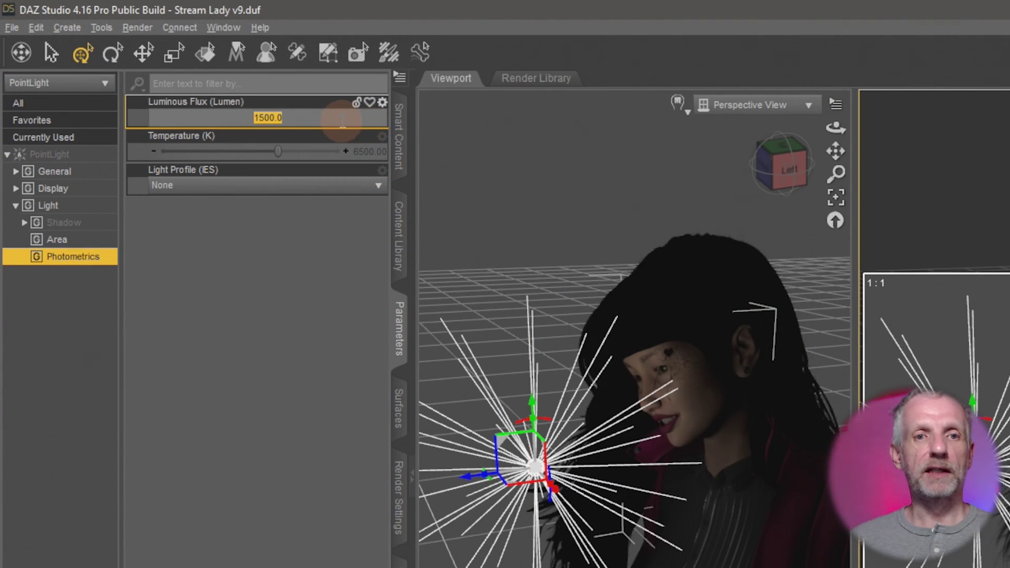
pyautogui.write('10000')
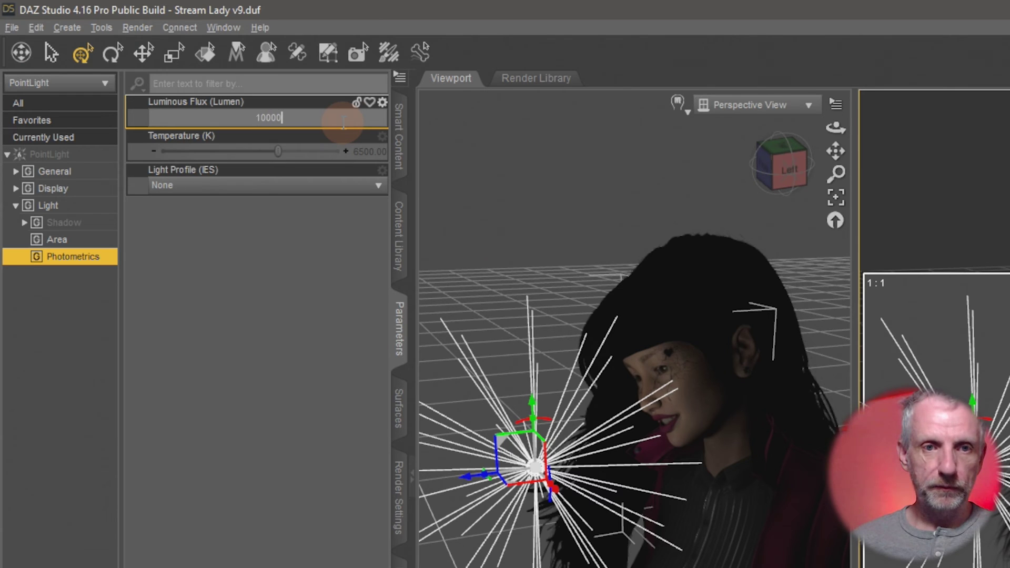
pyautogui.press('Return')
pyautogui.click(316, 179)
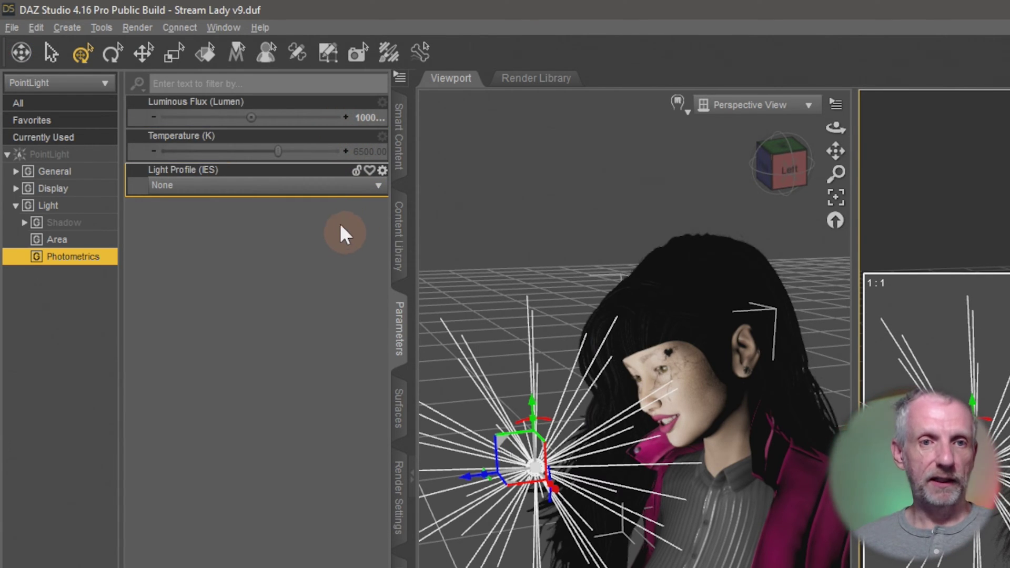
# Double the point light's Luminous Flux with the expression 10000.0*2
pyautogui.click(263, 126)
pyautogui.click(369, 120)
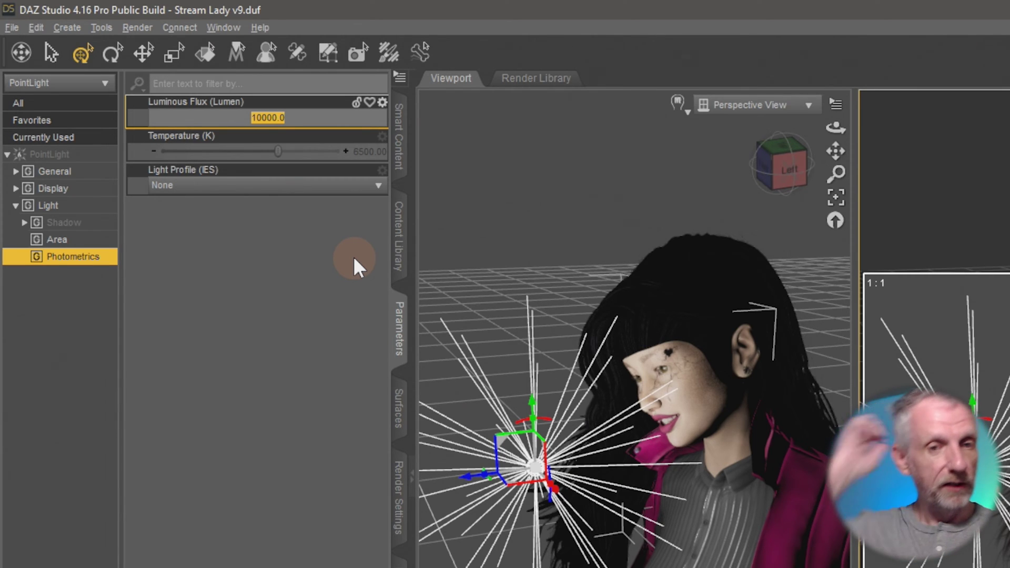
pyautogui.click(316, 121)
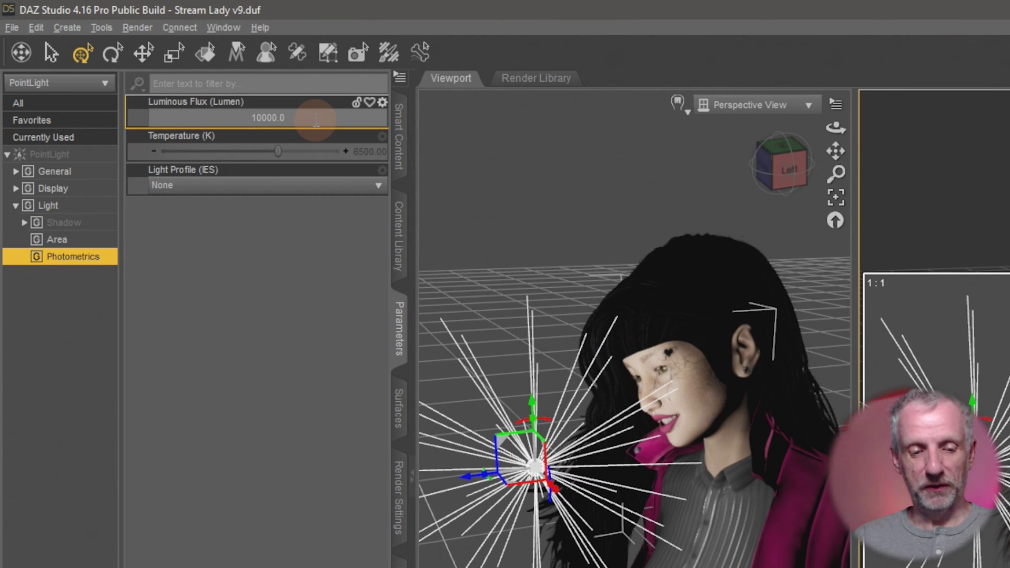
pyautogui.write('*2')
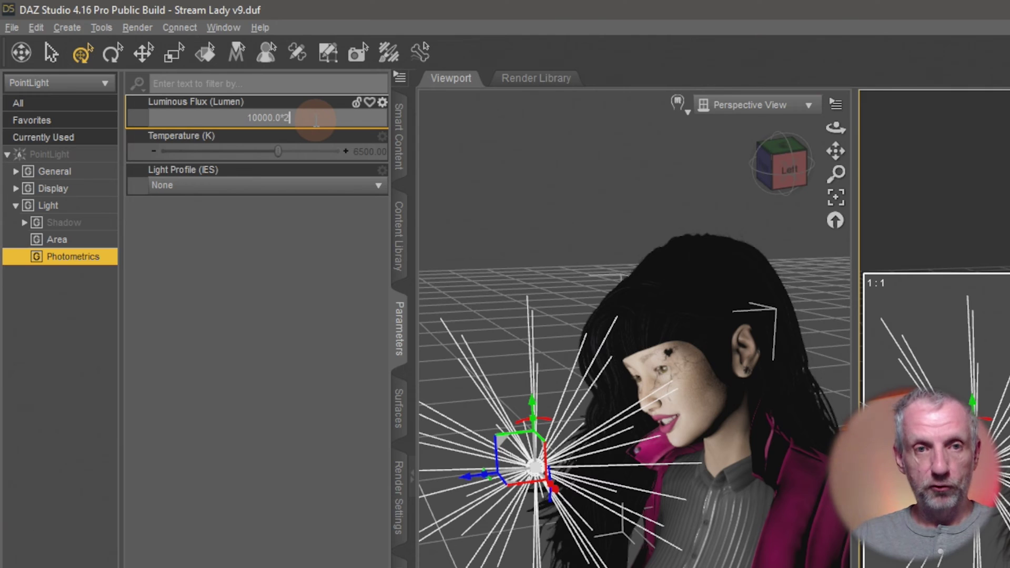
pyautogui.press('Return')
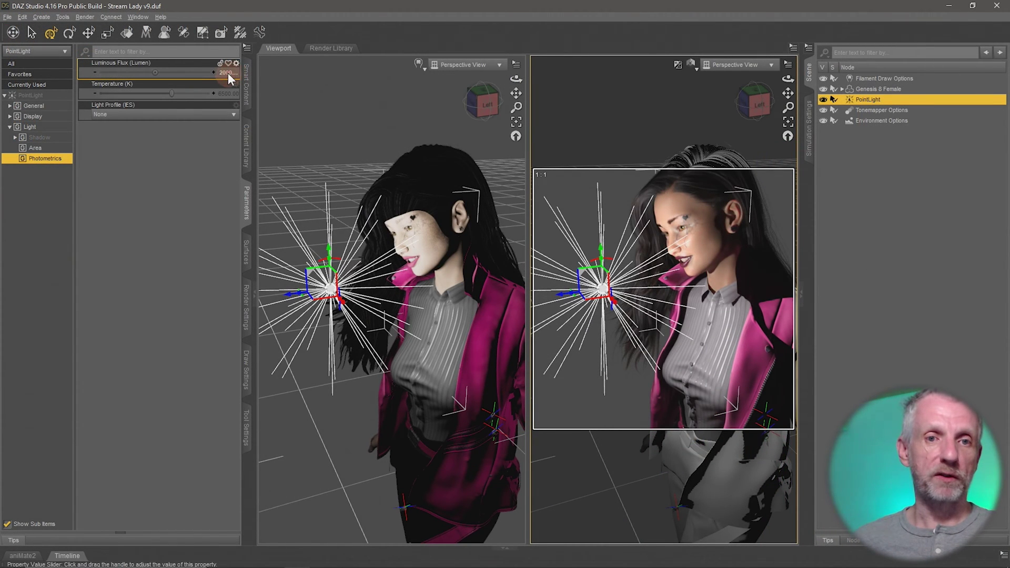
# Divide the point light's Luminous Flux by 5 and multiply the result by 10, arriving at 40000 lumens
pyautogui.click(218, 73)
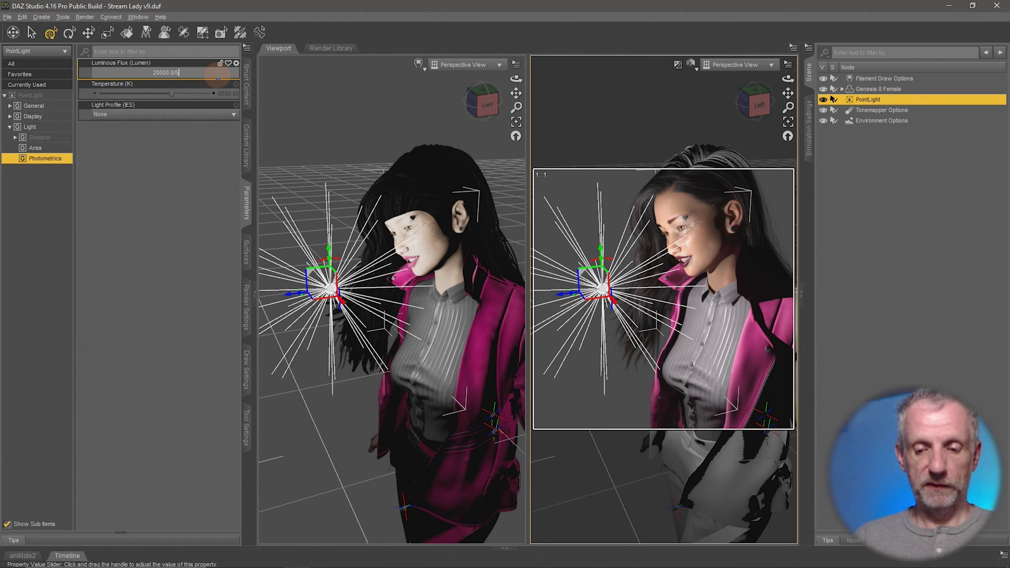
pyautogui.press('Return')
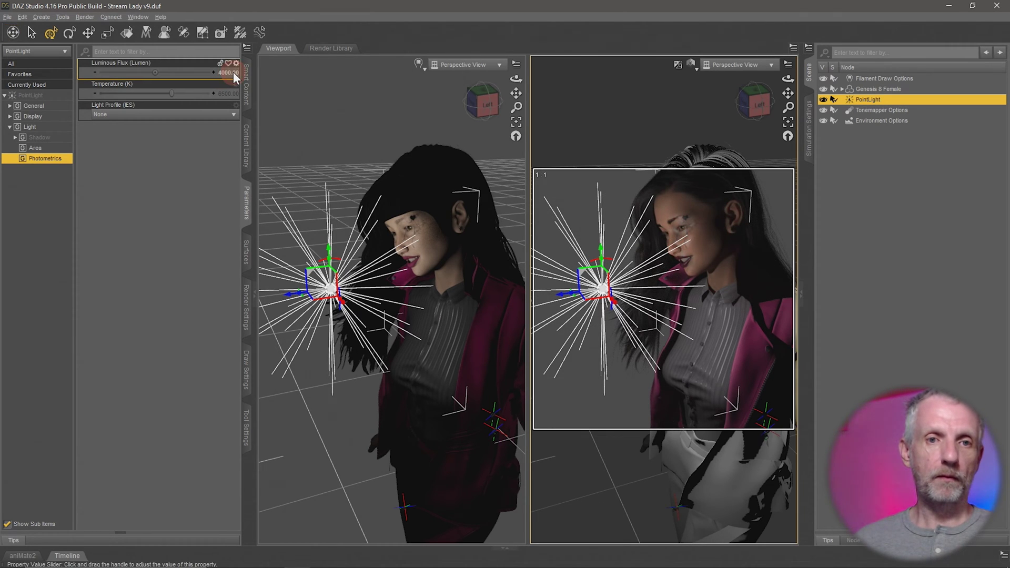
pyautogui.click(233, 72)
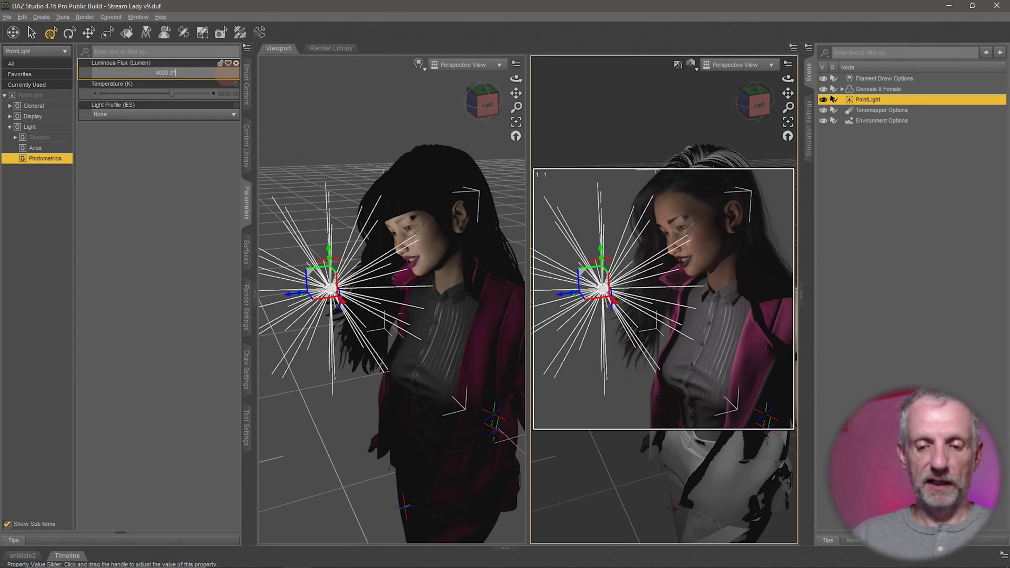
pyautogui.write('*10')
pyautogui.press('Return')
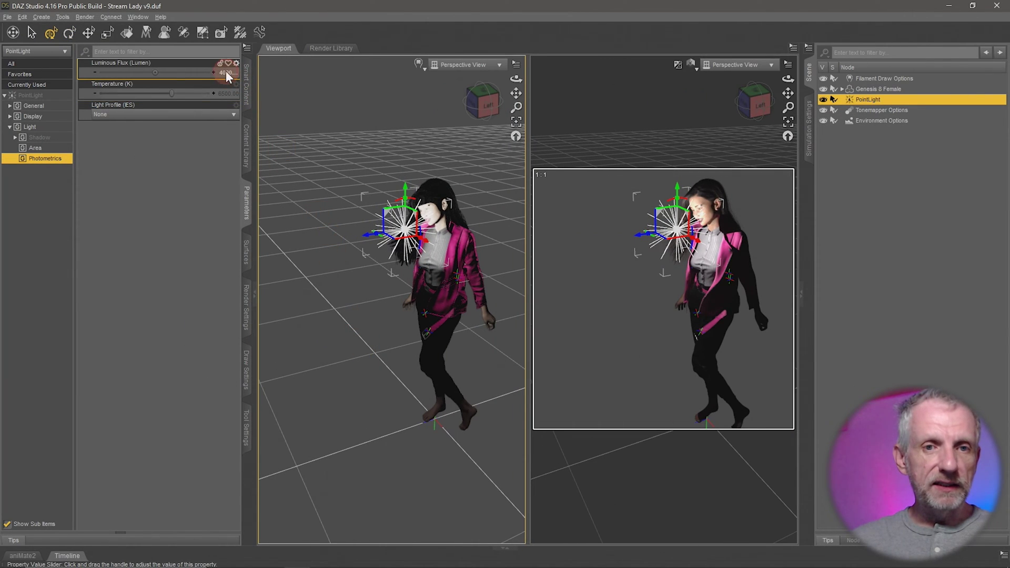
# Move the point light along its Z axis, farther away from the front of the figure
pyautogui.click(226, 71)
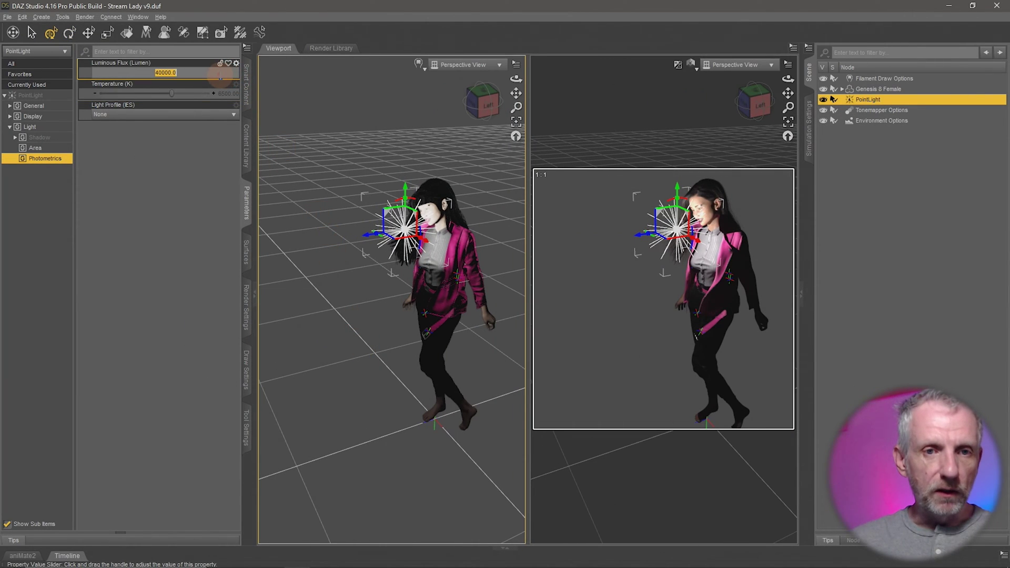
pyautogui.click(366, 237)
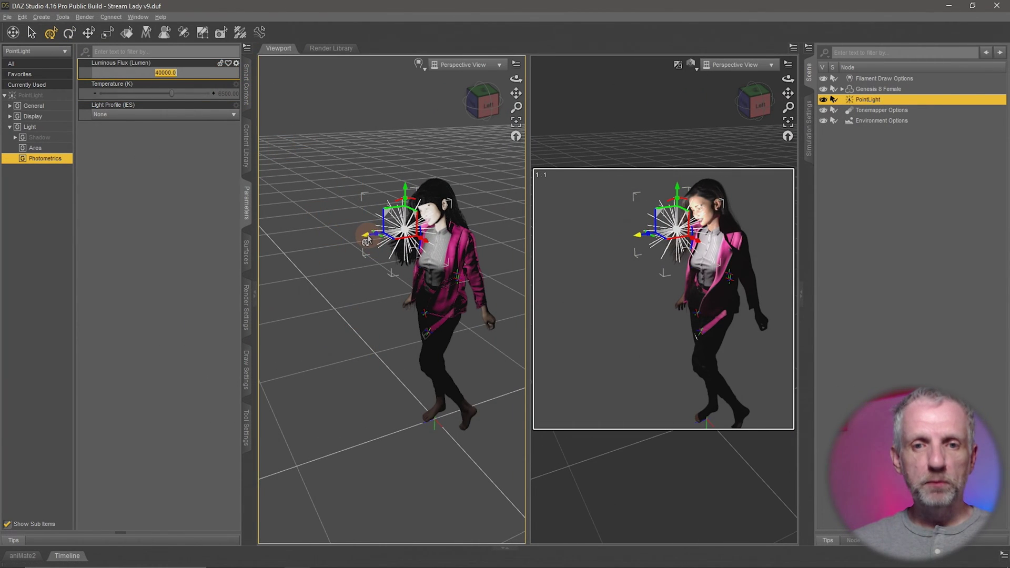
pyautogui.moveTo(367, 241); pyautogui.dragTo(324, 257)
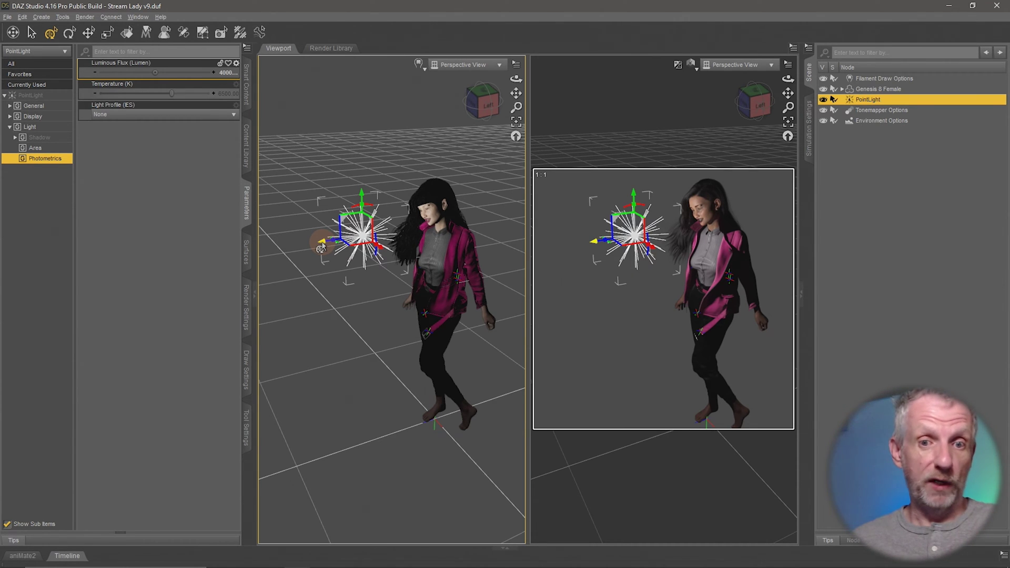
# Switch to a single full-size viewport framing the figure's face and set its draw style to NVIDIA Iray
pyautogui.scroll(3, 405, 250)
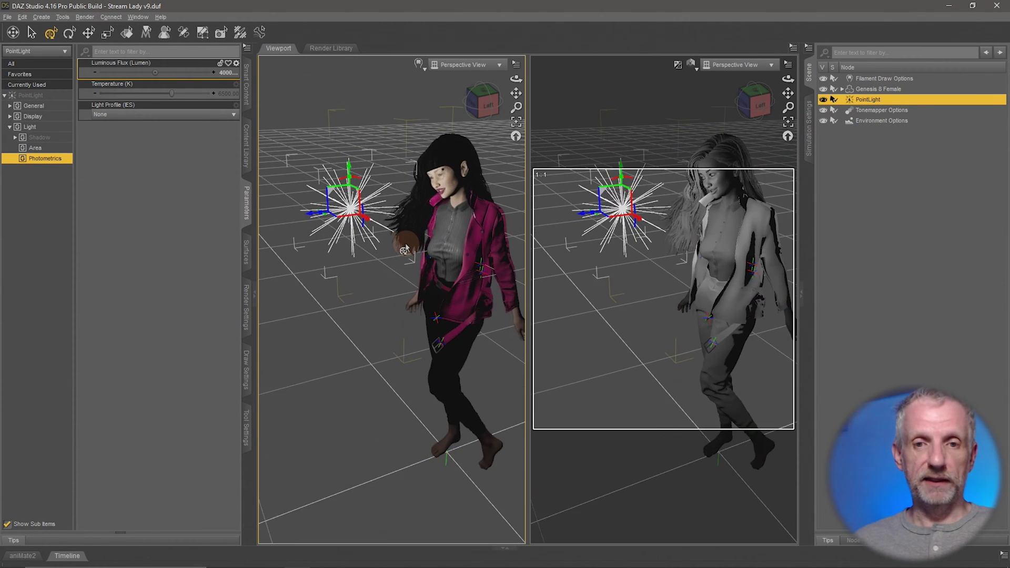
pyautogui.scroll(5, 405, 250)
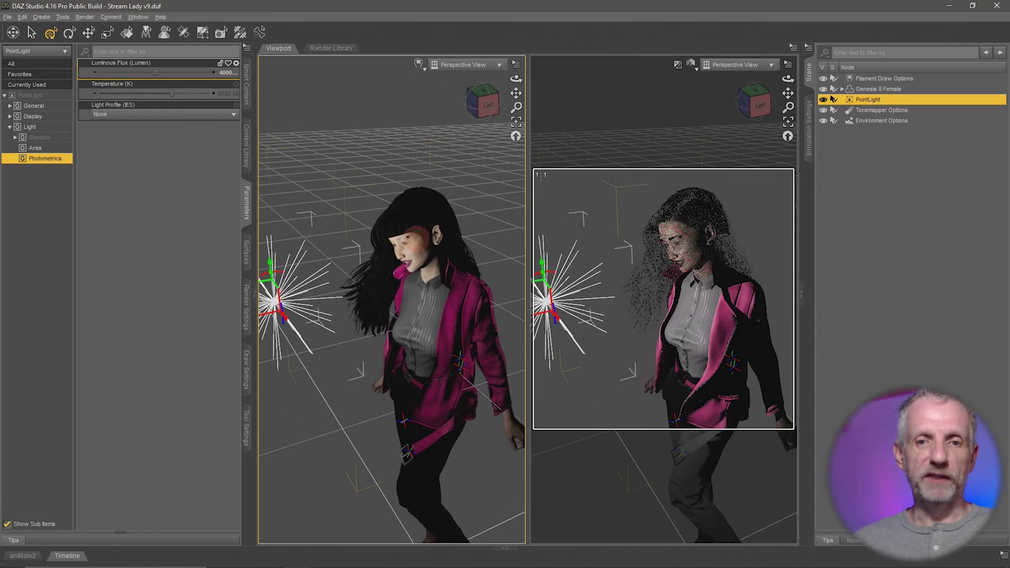
pyautogui.scroll(5, 406, 250)
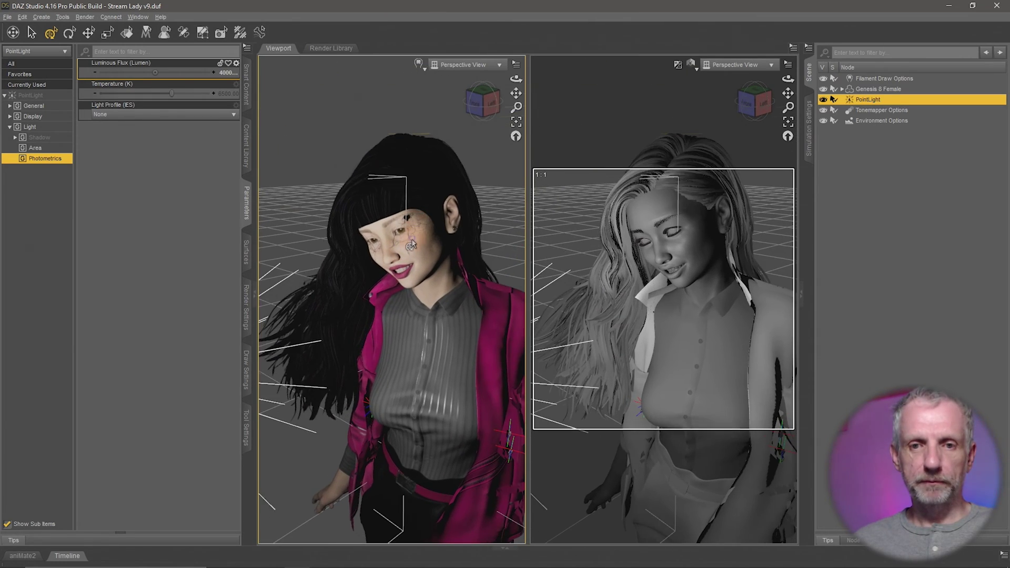
pyautogui.scroll(4, 412, 246)
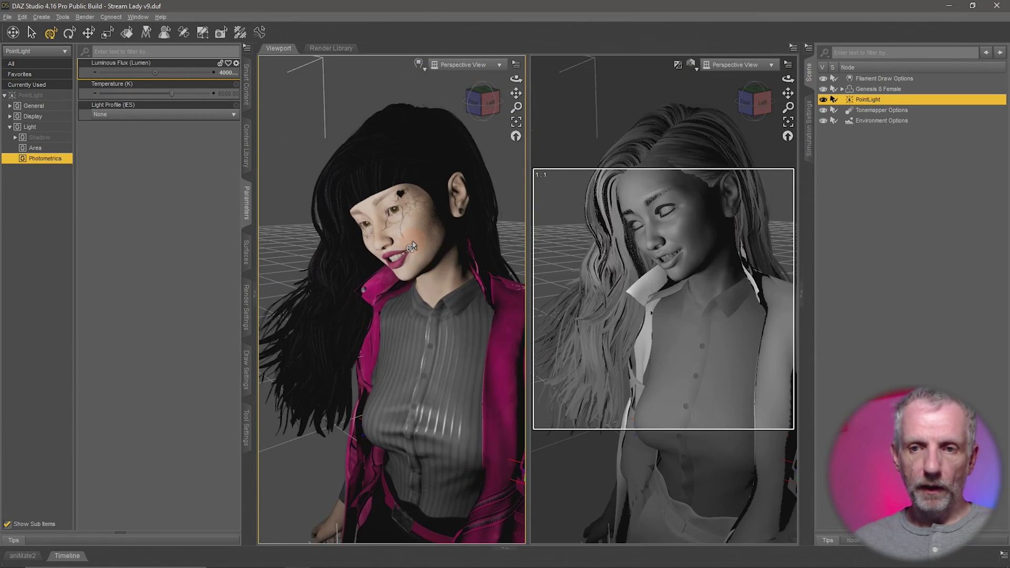
pyautogui.scroll(2, 412, 246)
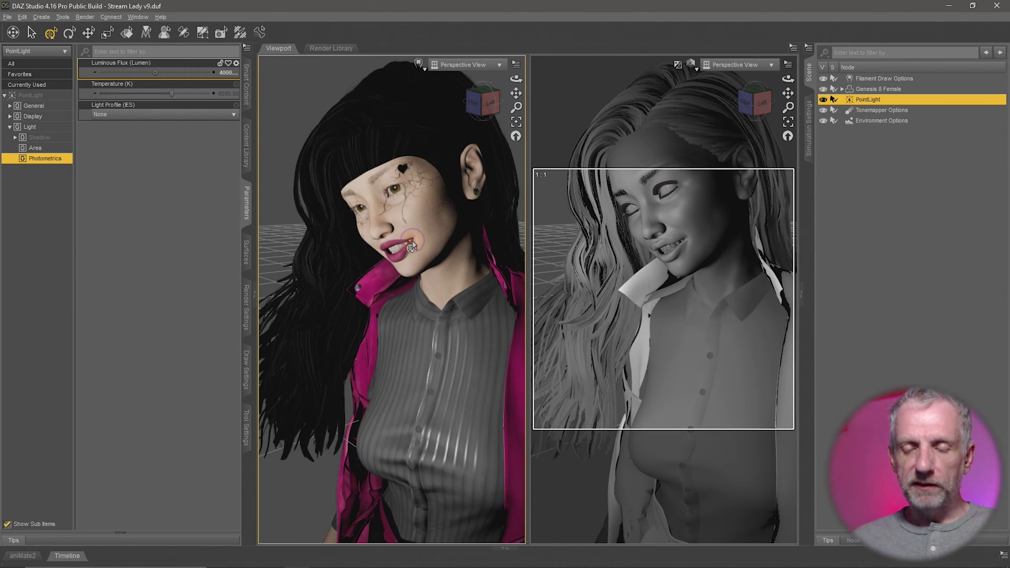
pyautogui.moveTo(412, 246); pyautogui.dragTo(421, 302)
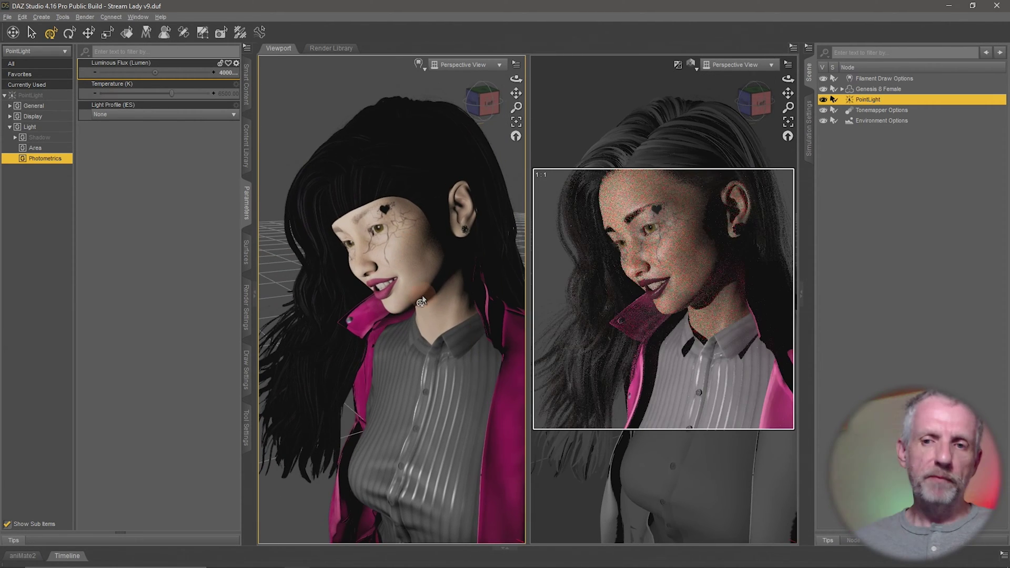
pyautogui.click(139, 17)
pyautogui.moveTo(175, 37)
pyautogui.click(241, 39)
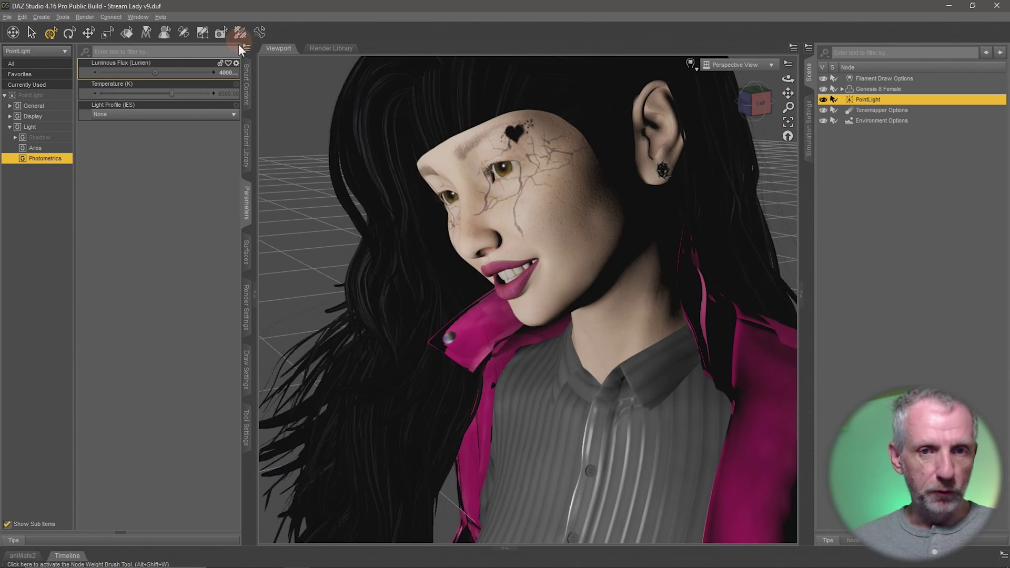
pyautogui.click(691, 64)
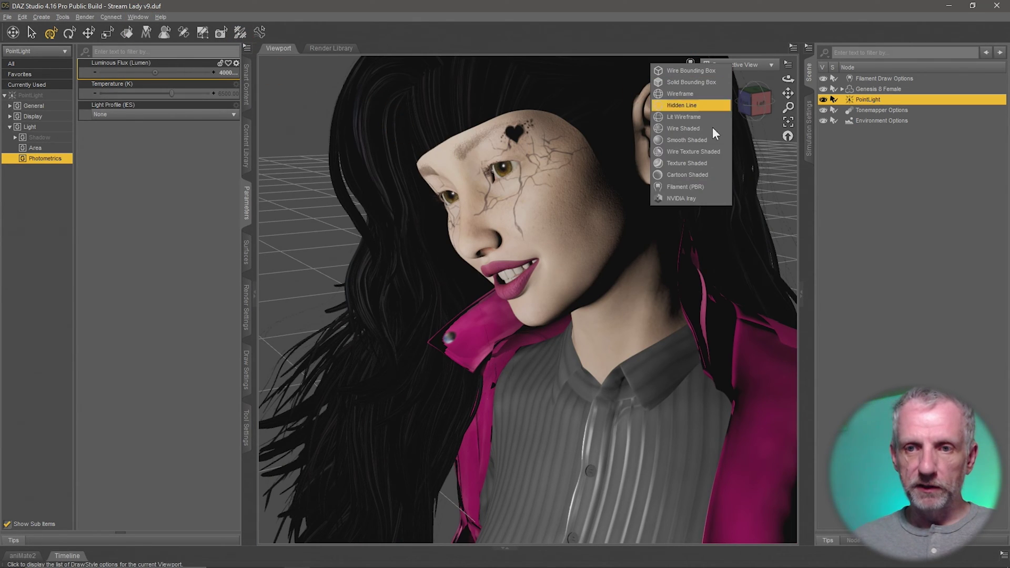
pyautogui.click(706, 202)
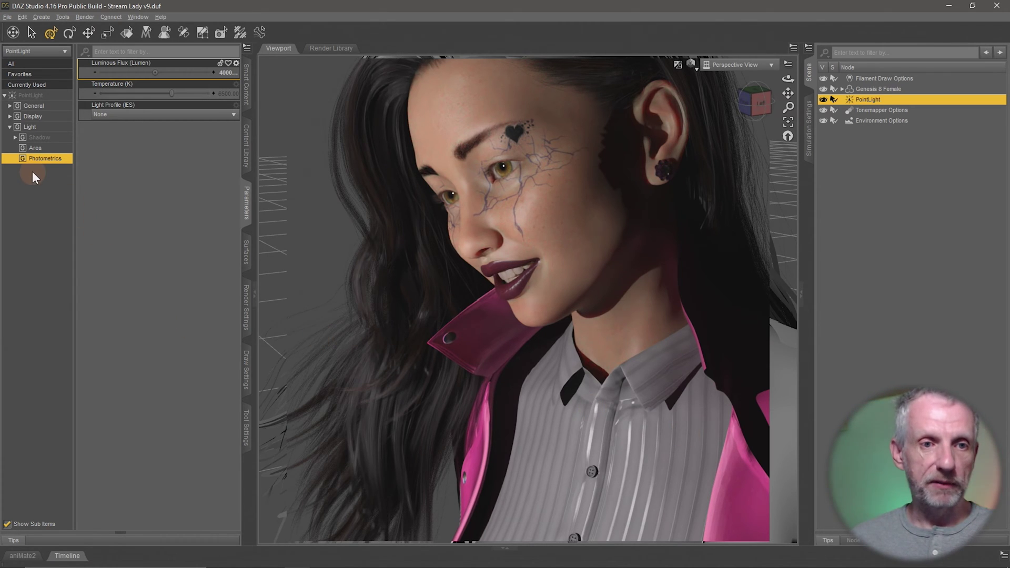
# Change the point light's Light Geometry from Point to Disc in its area parameters
pyautogui.click(51, 148)
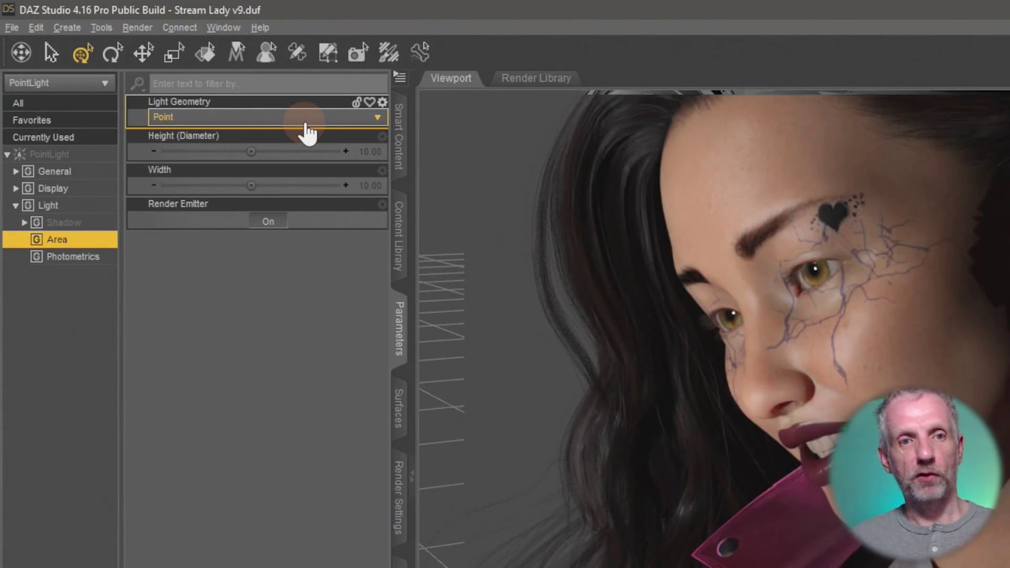
pyautogui.click(178, 79)
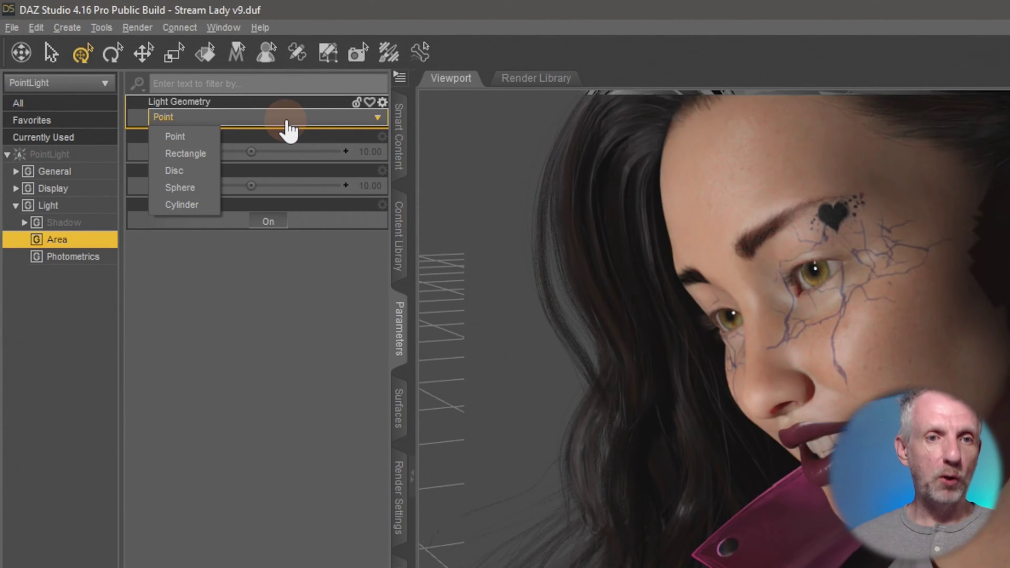
pyautogui.click(200, 170)
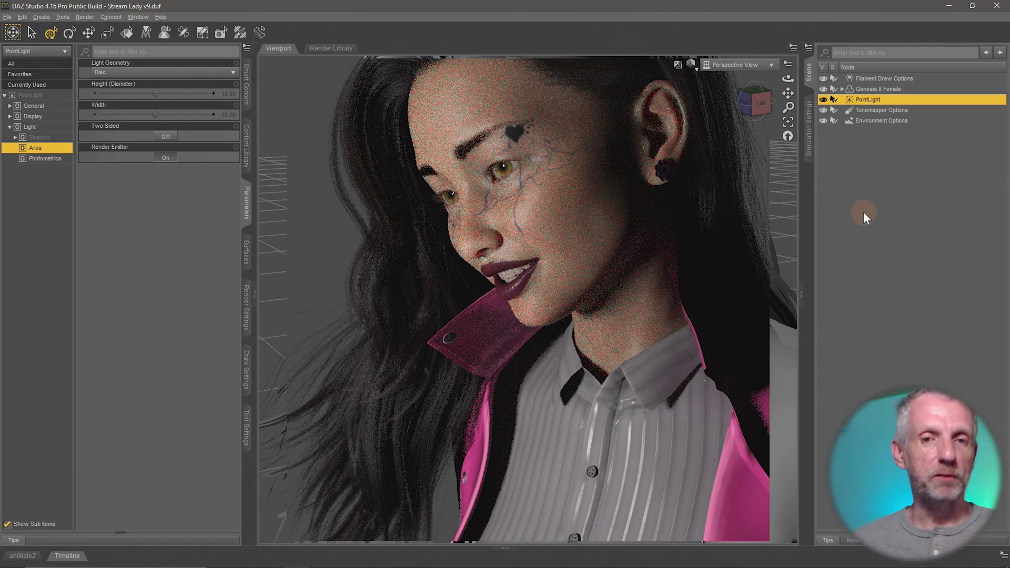
# Hide the figure's Monica Hair and set the disc light's Height (Diameter) to 50
pyautogui.click(842, 89)
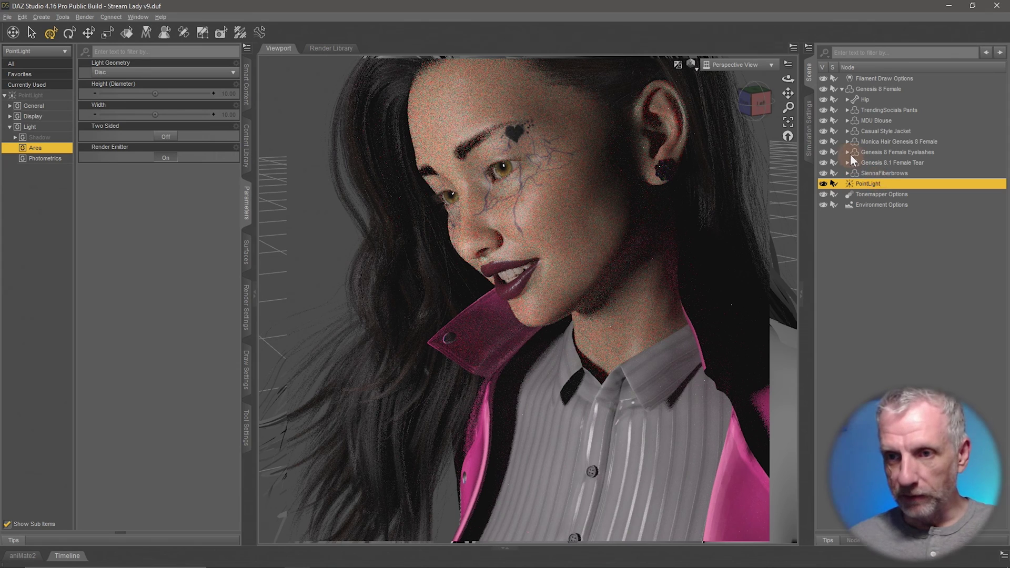
pyautogui.click(824, 141)
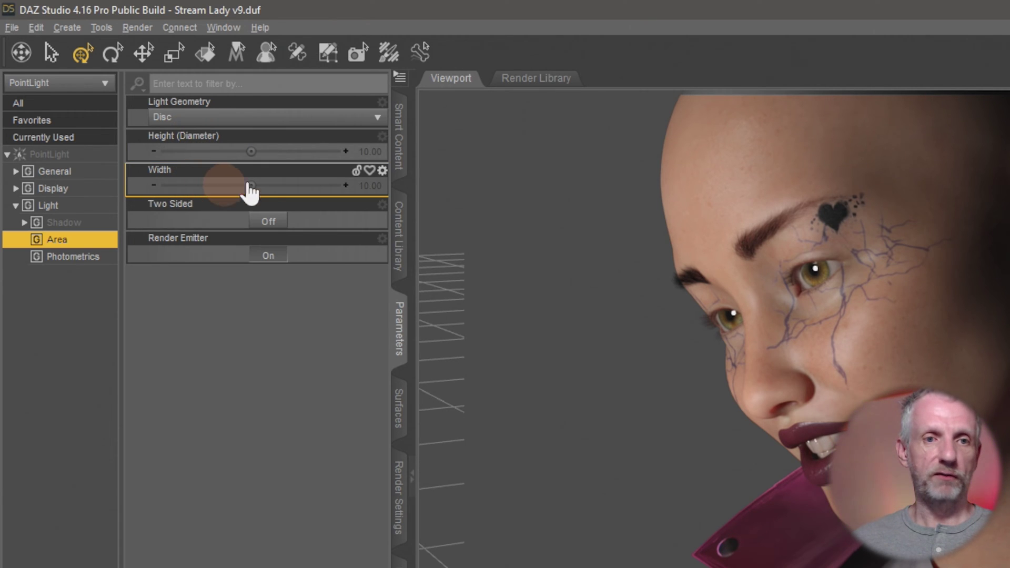
pyautogui.click(367, 152)
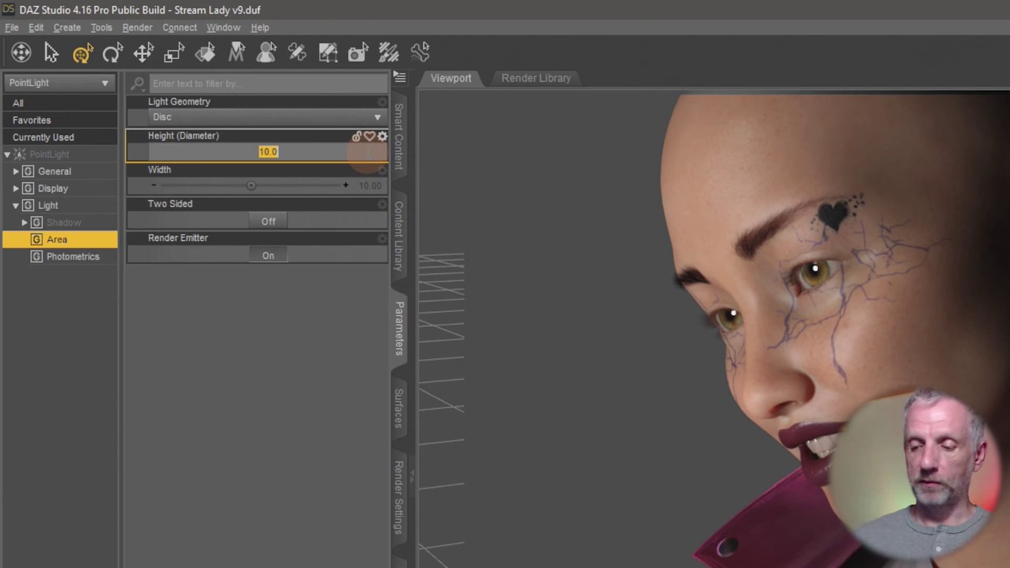
pyautogui.write('50')
pyautogui.press('Return')
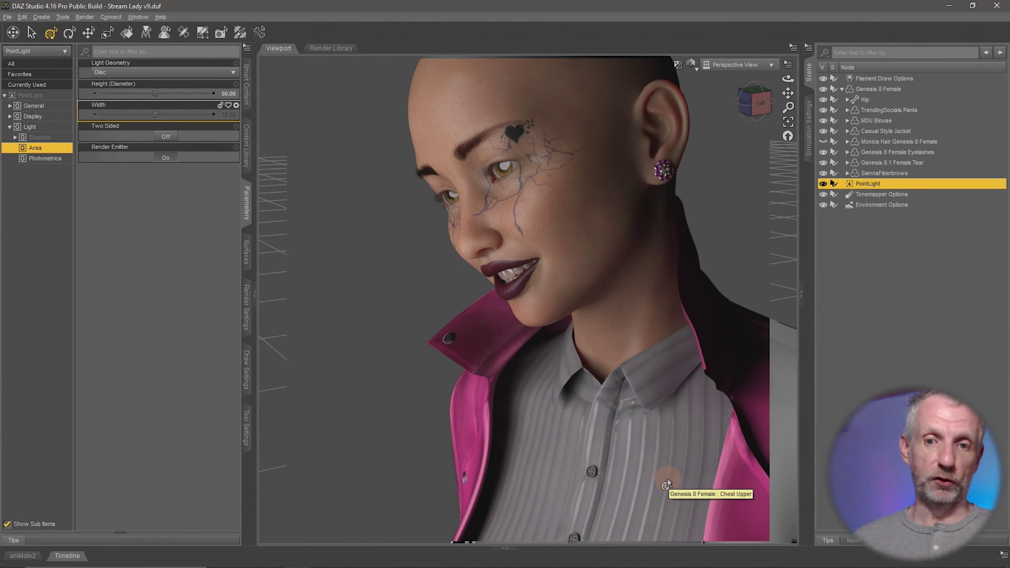
# Compare the shadows by setting the Light Geometry to Point and back to Disc
pyautogui.click(203, 73)
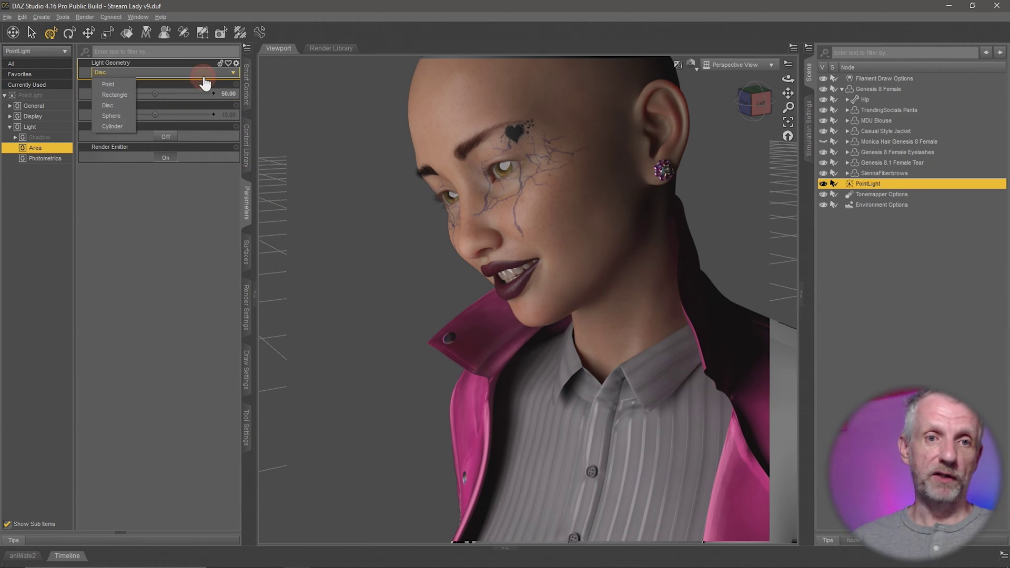
pyautogui.click(130, 84)
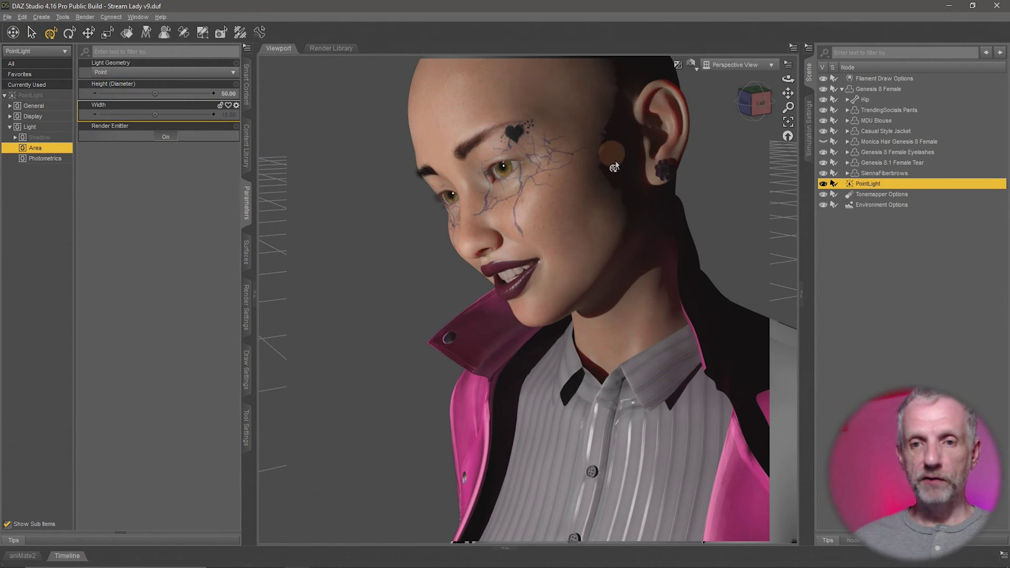
pyautogui.click(183, 74)
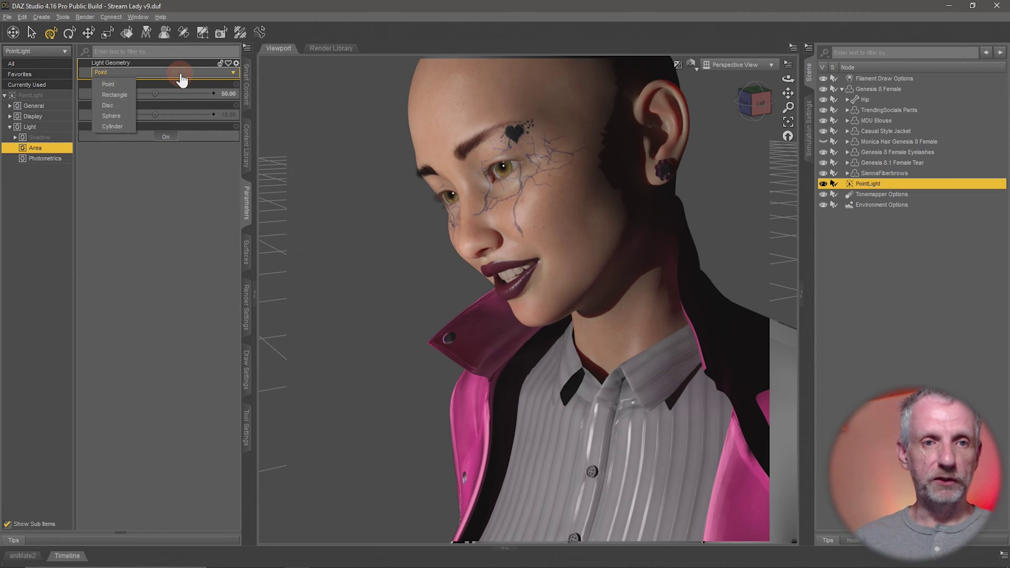
pyautogui.click(125, 104)
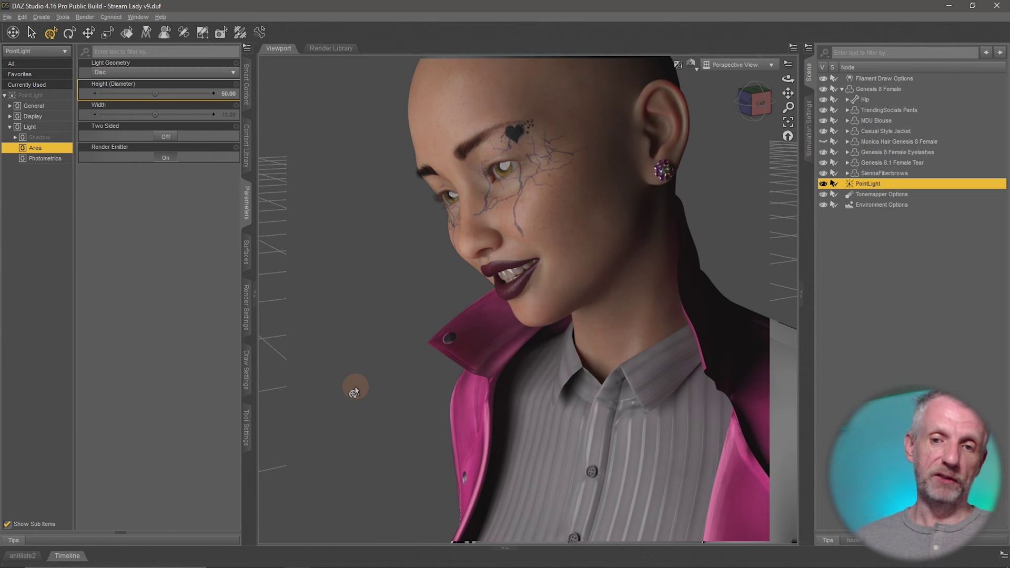
# Reduce the disc light's Height (Diameter) to 20
pyautogui.click(228, 91)
pyautogui.write('20')
pyautogui.press('Return')
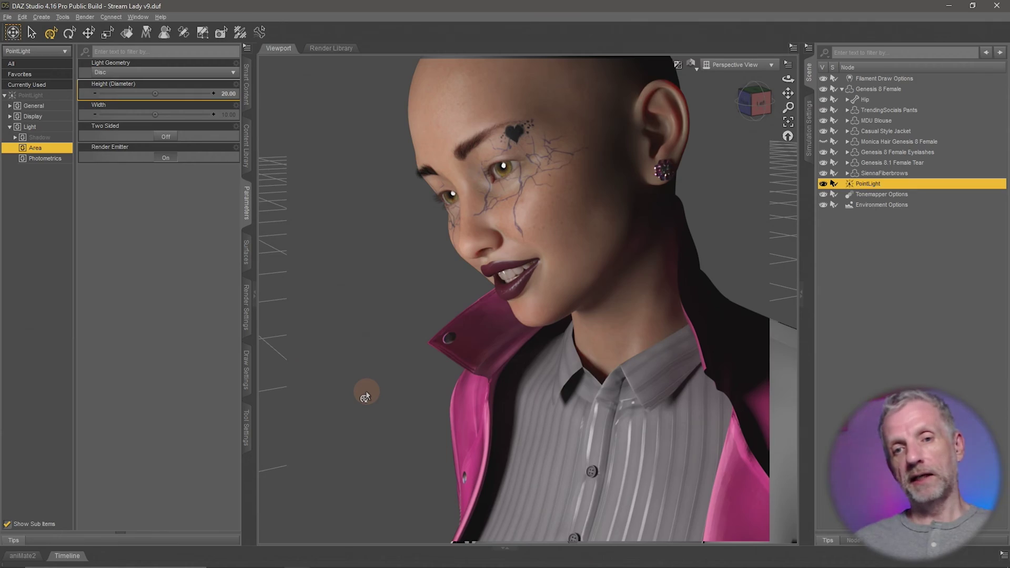
# Bring the light's disc into view in front of the figure and set its Height (Diameter) to 10
pyautogui.keyDown('alt'); pyautogui.moveTo(365, 391); pyautogui.dragTo(418, 352); pyautogui.keyUp('alt')
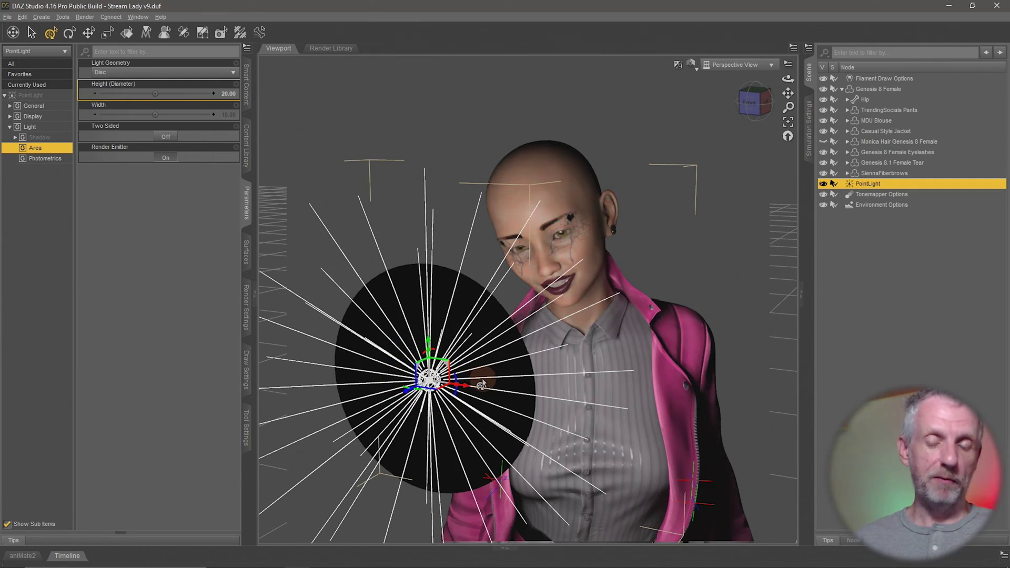
pyautogui.click(228, 94)
pyautogui.write('10')
pyautogui.press('Return')
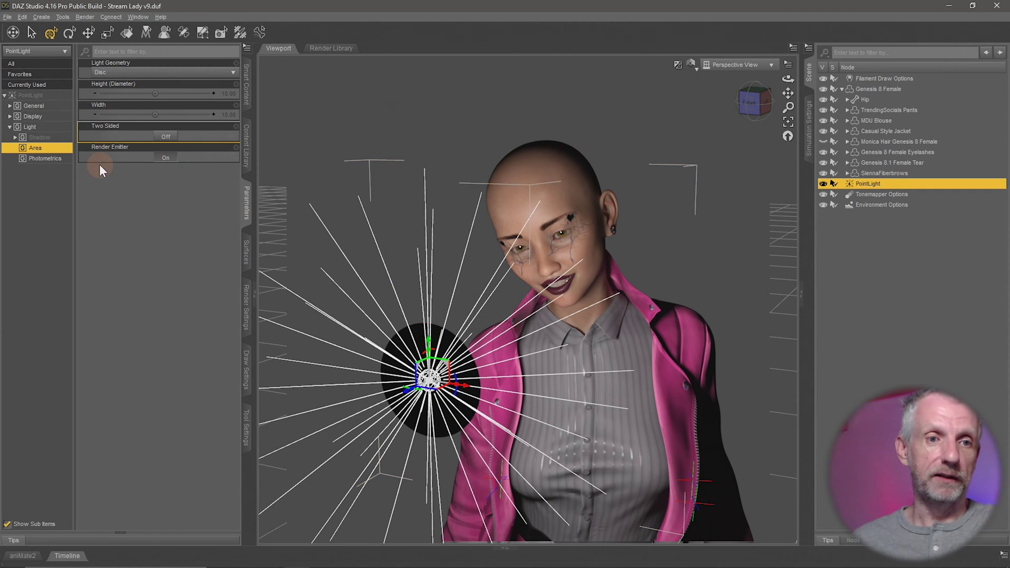
# Try the disc light with Render Emitter off and Two Sided on, and restore both settings
pyautogui.click(120, 151)
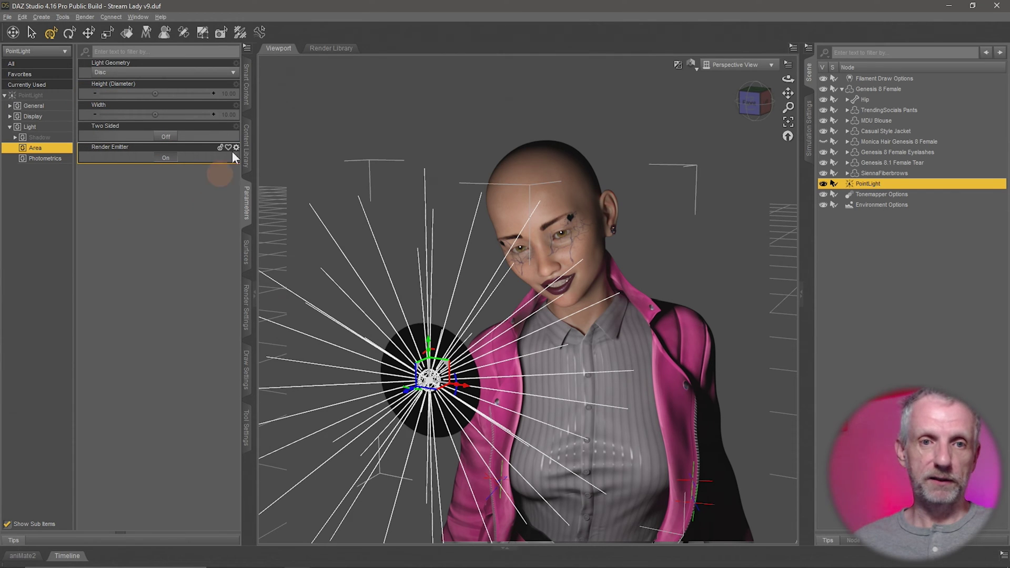
pyautogui.scroll(5, 440, 339)
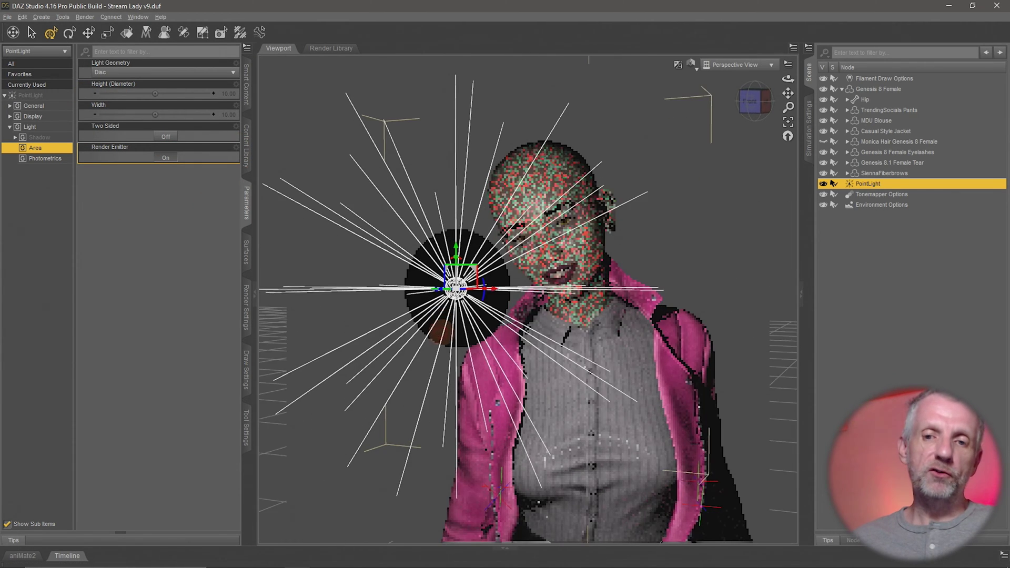
pyautogui.scroll(-3, 442, 339)
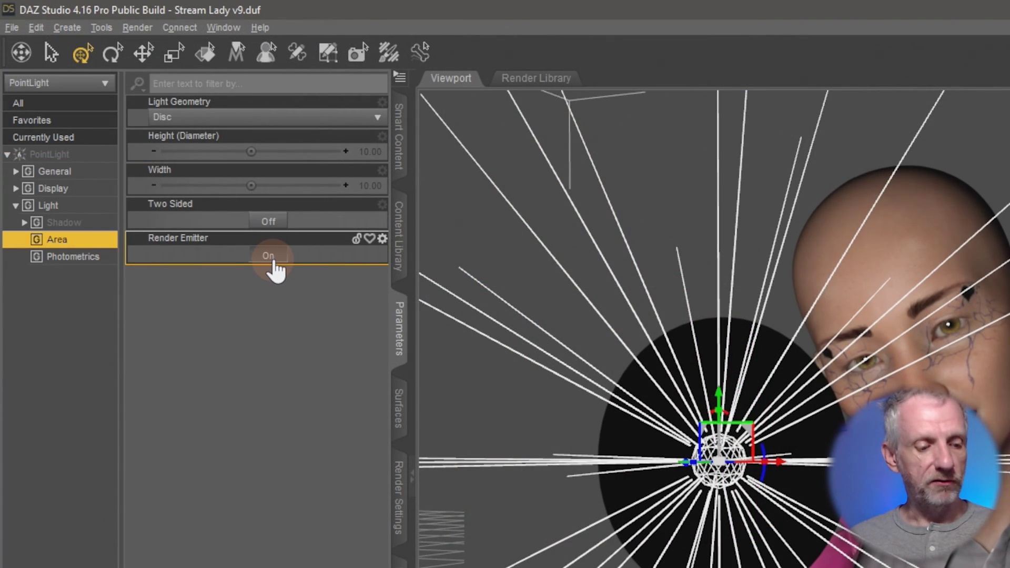
pyautogui.click(269, 256)
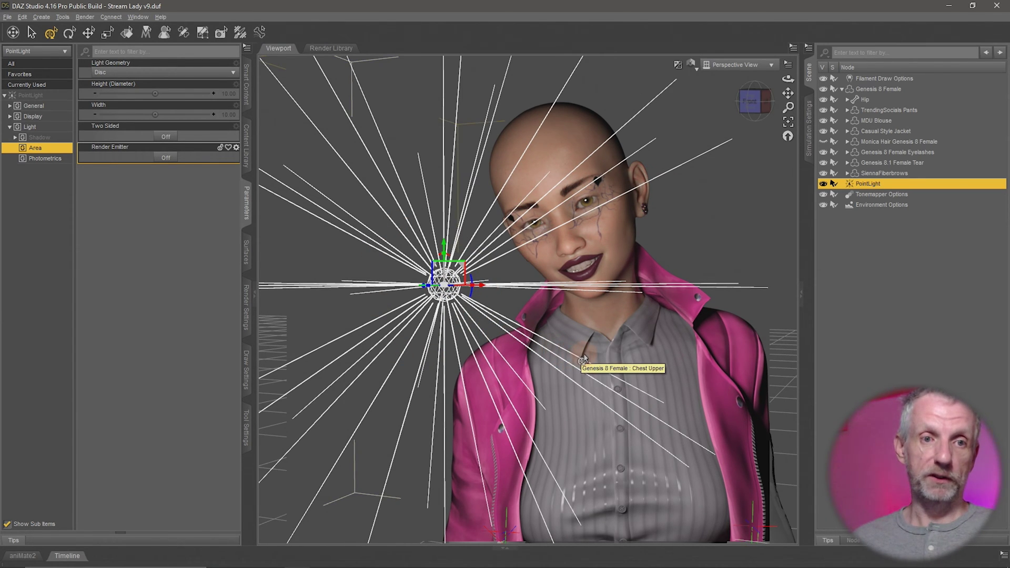
pyautogui.click(167, 138)
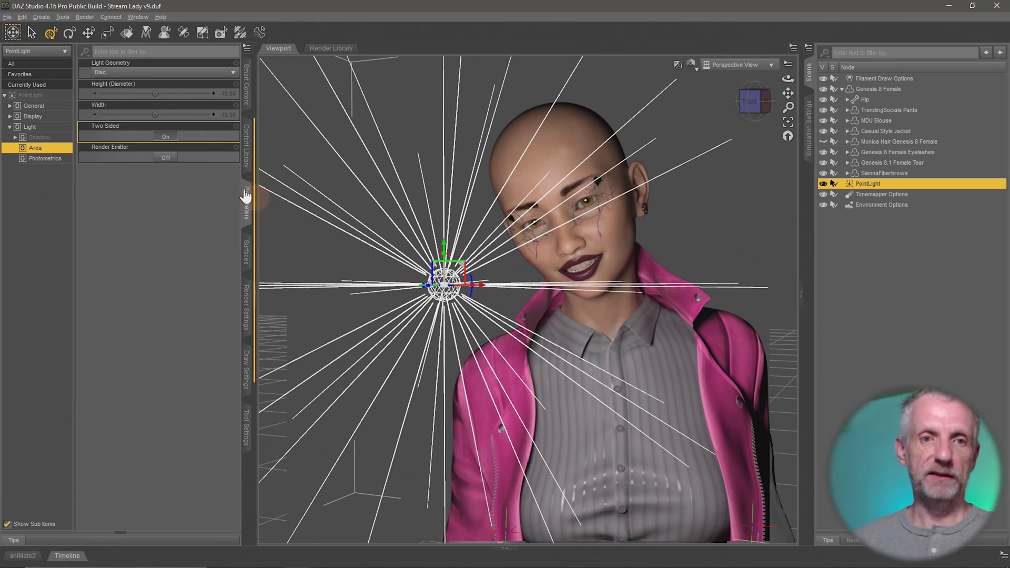
pyautogui.click(167, 158)
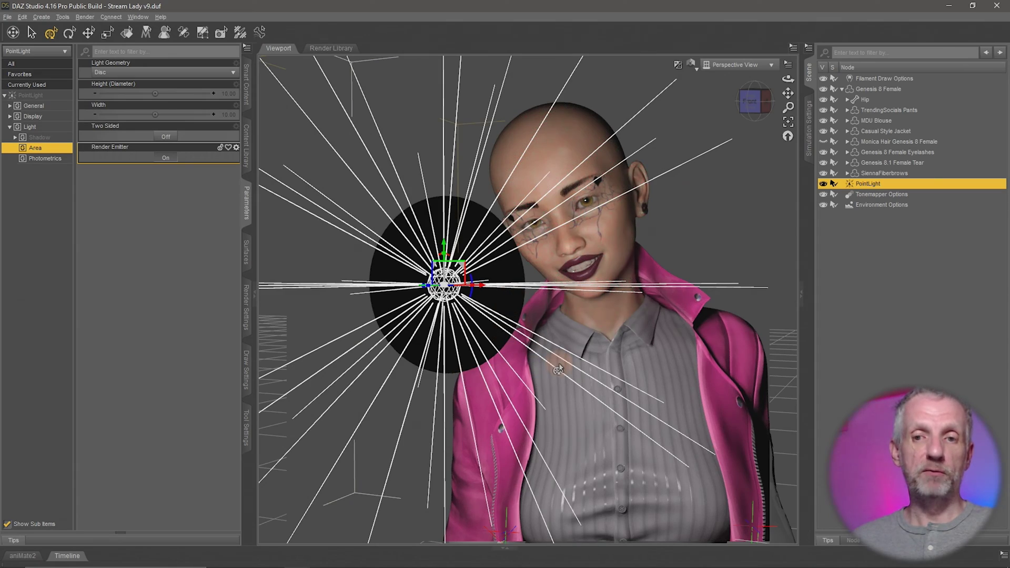
# Set the point light's Light Geometry to Rectangle
pyautogui.keyDown('alt'); pyautogui.moveTo(559, 370); pyautogui.dragTo(603, 359); pyautogui.keyUp('alt')
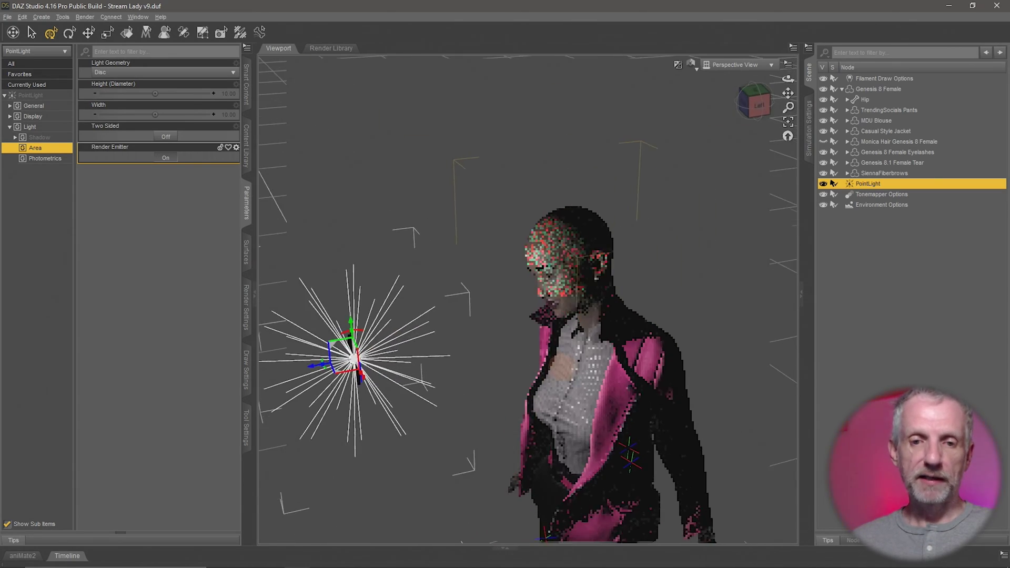
pyautogui.keyDown('alt'); pyautogui.moveTo(526, 368); pyautogui.dragTo(525, 368); pyautogui.keyUp('alt')
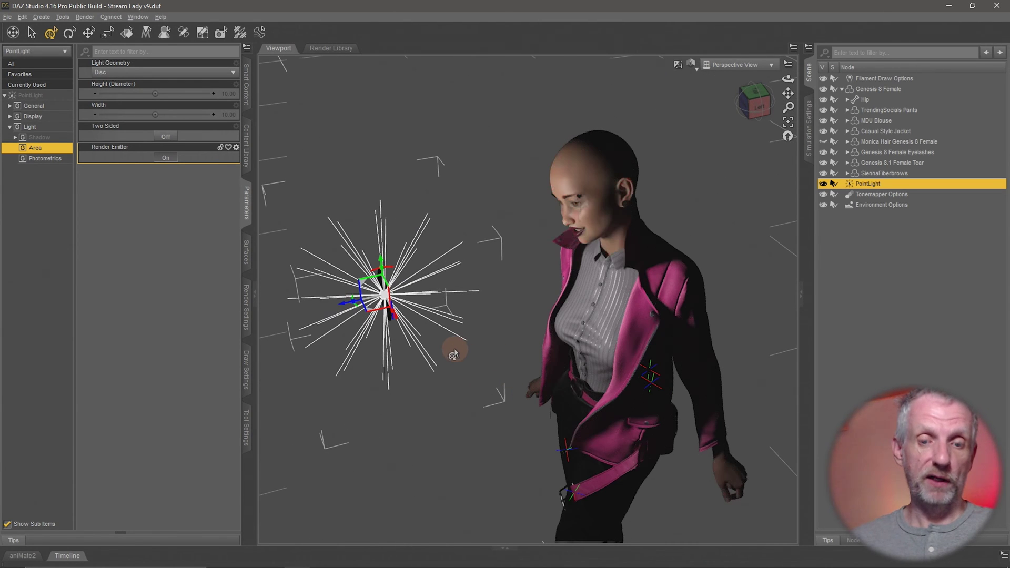
pyautogui.keyDown('alt'); pyautogui.moveTo(452, 354); pyautogui.dragTo(451, 349); pyautogui.keyUp('alt')
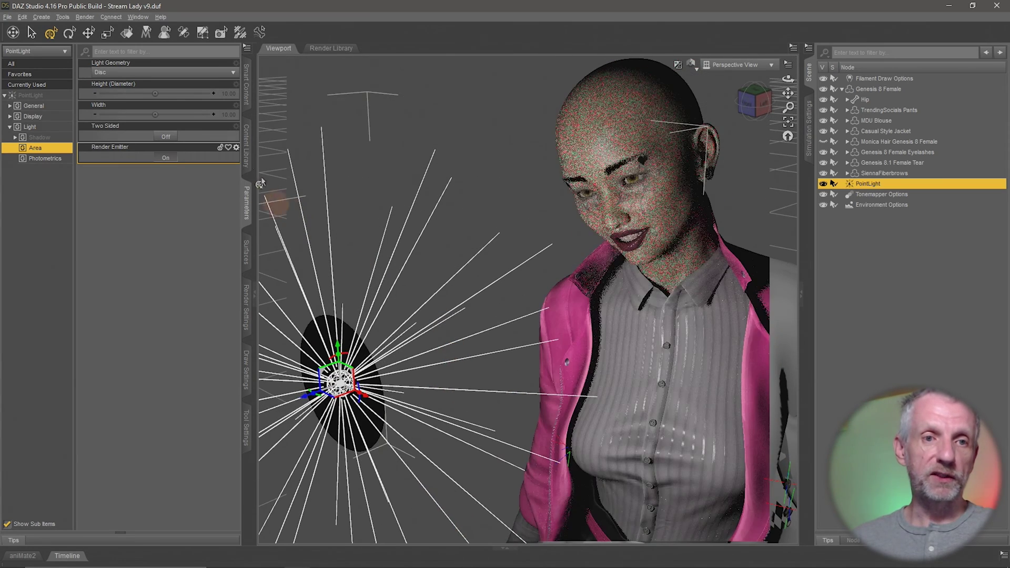
pyautogui.click(177, 74)
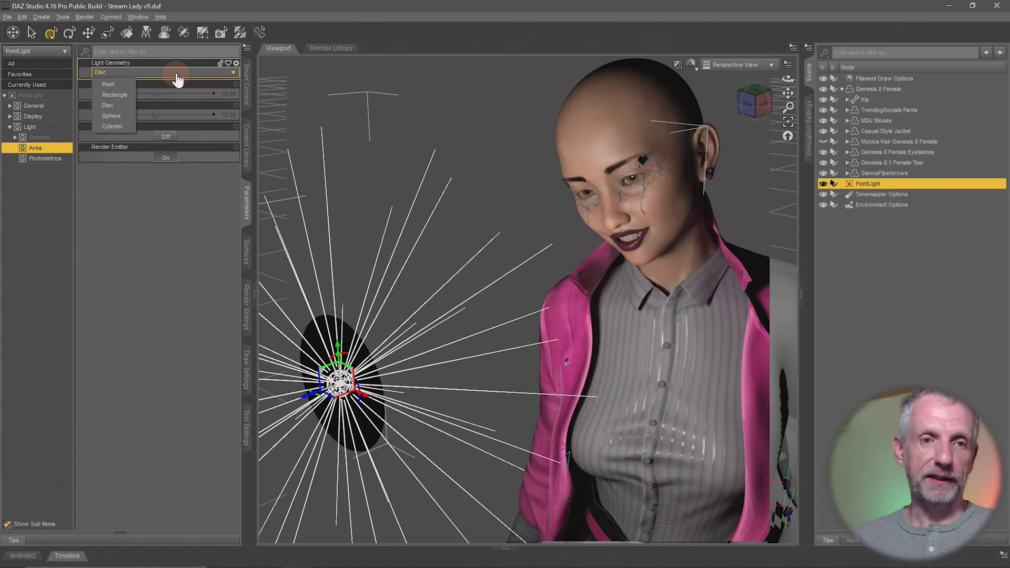
pyautogui.click(115, 94)
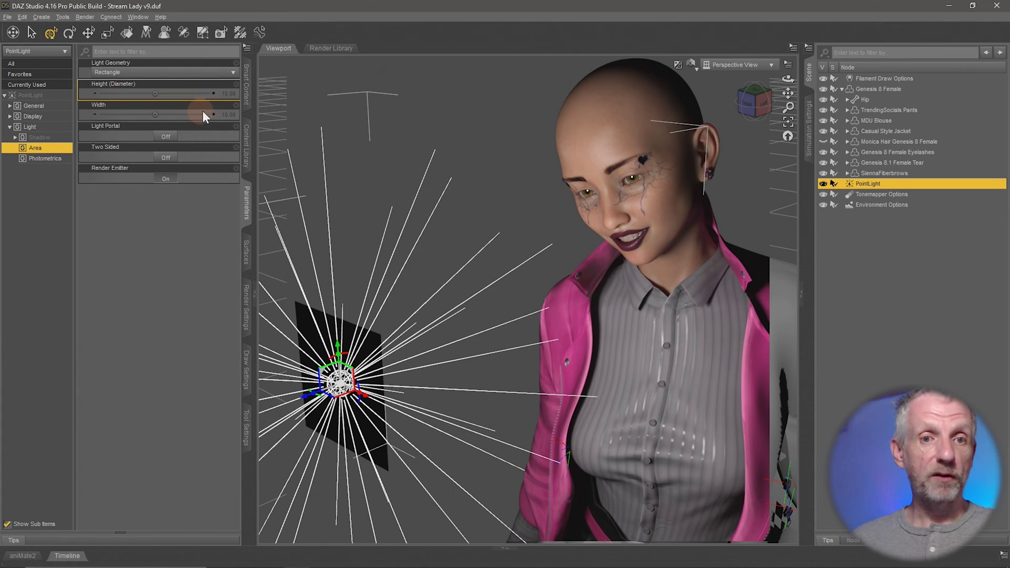
# Shape the rectangular light into a strip with Height (Diameter) 5 and Width 50
pyautogui.click(228, 93)
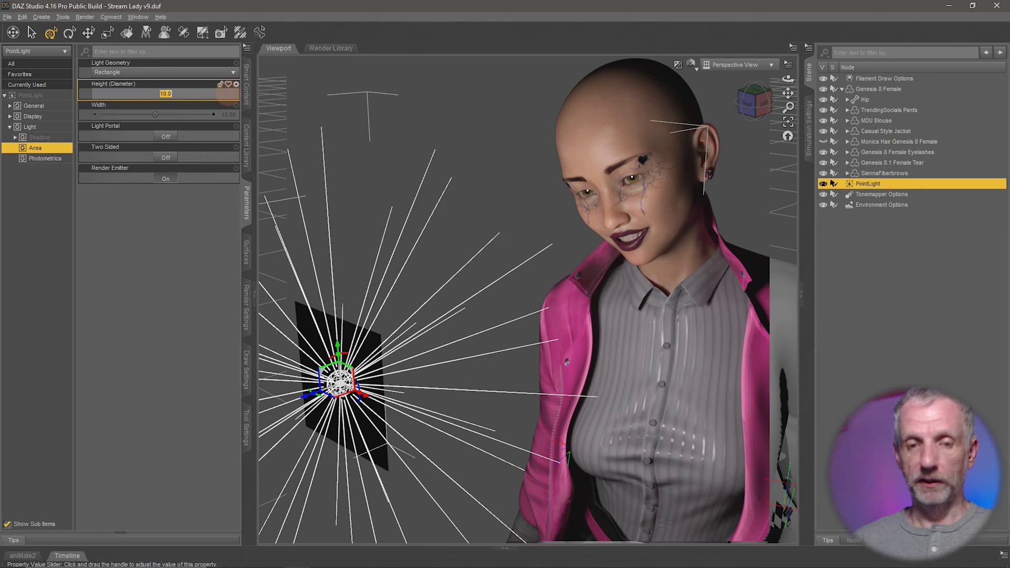
pyautogui.write('5')
pyautogui.press('Return')
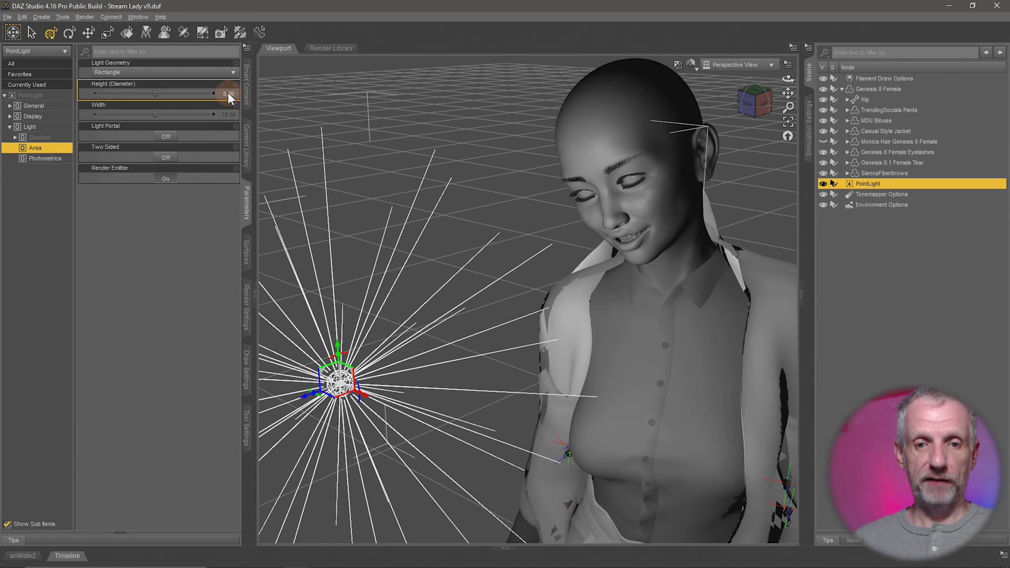
pyautogui.click(228, 114)
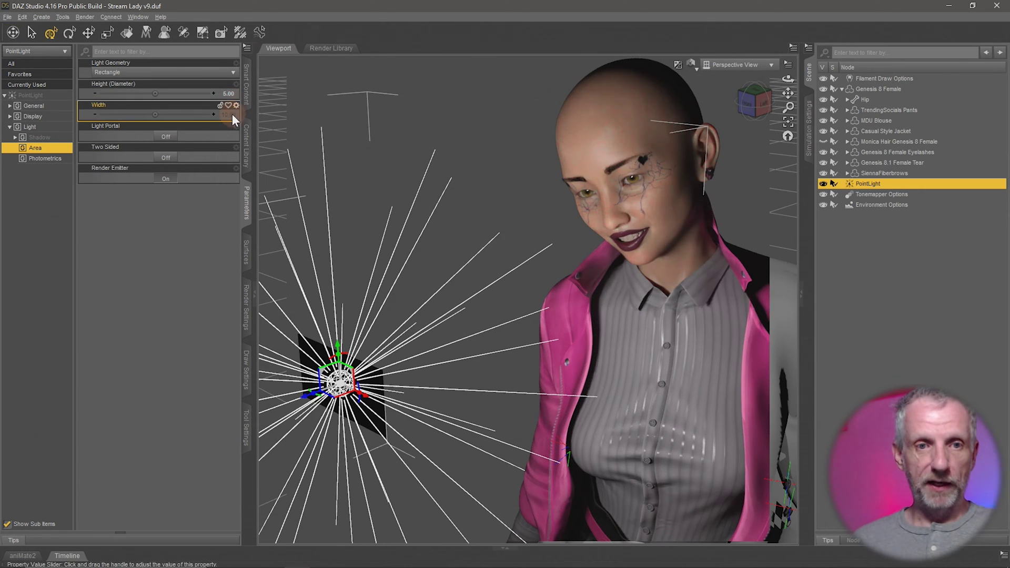
pyautogui.write('50')
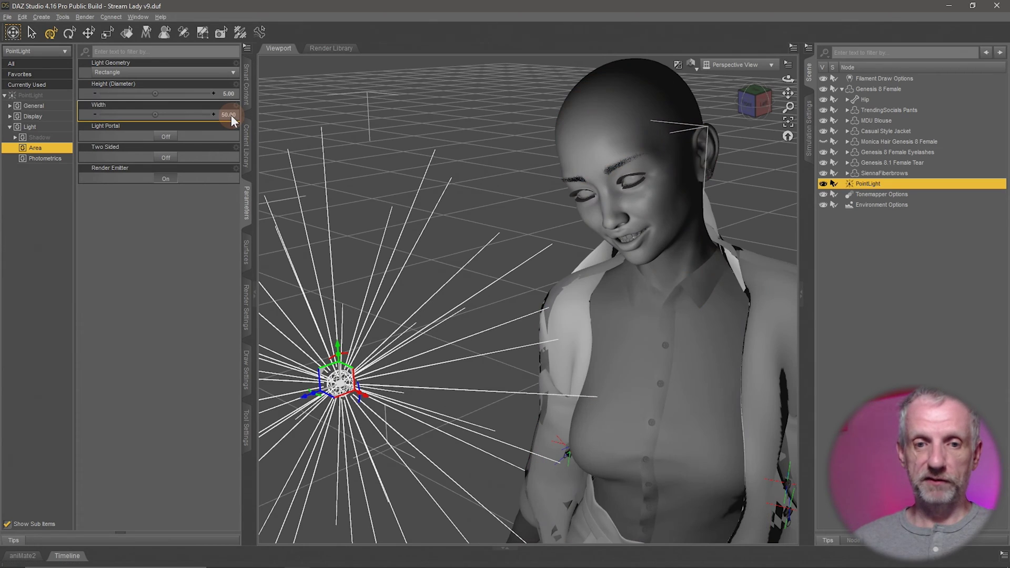
pyautogui.press('Return')
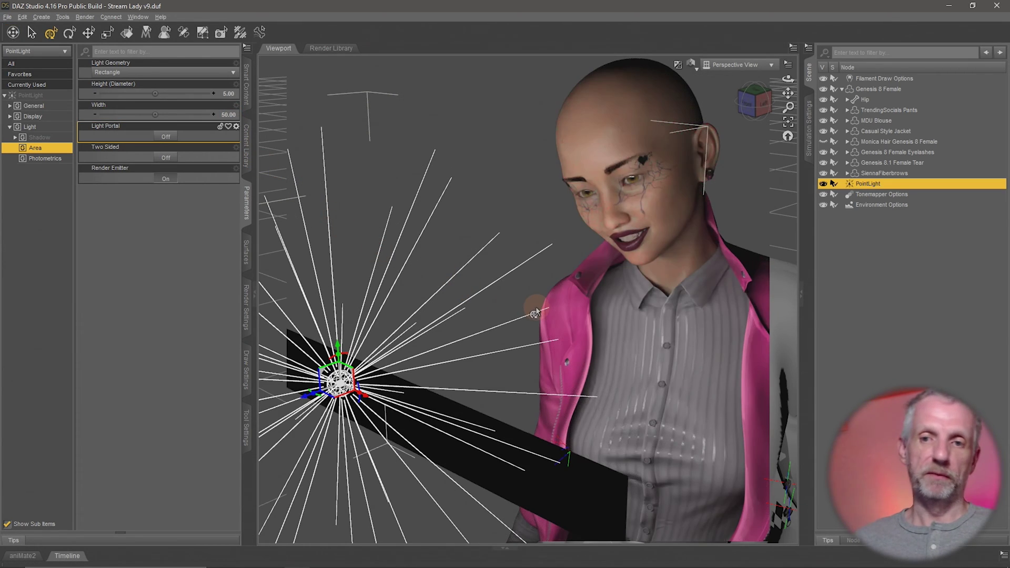
pyautogui.moveTo(536, 312)
pyautogui.mouseDown()
pyautogui.moveTo(482, 296)
pyautogui.moveTo(536, 313)
pyautogui.moveTo(528, 305)
pyautogui.moveTo(539, 300)
pyautogui.mouseUp()
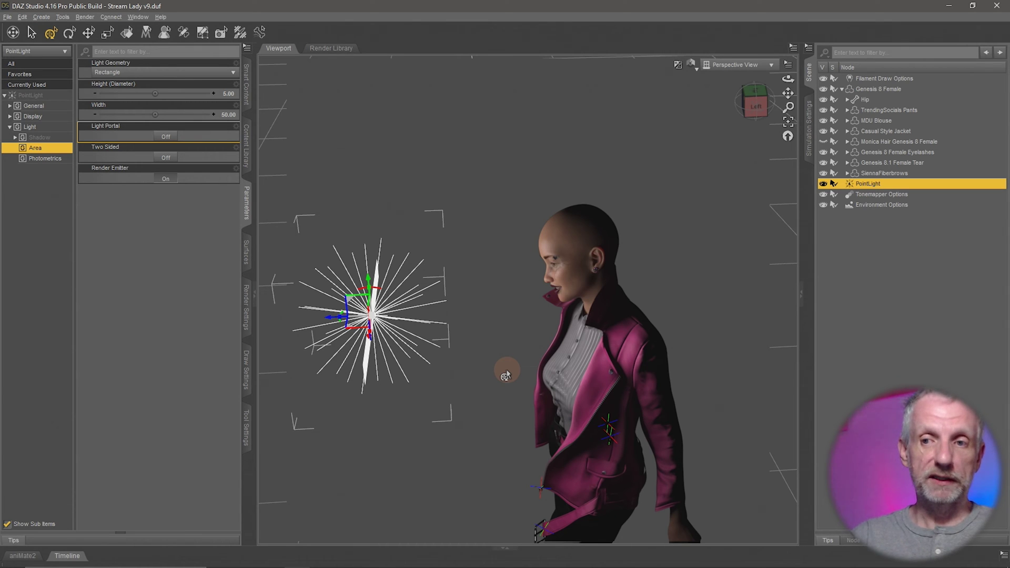
pyautogui.moveTo(437, 345)
pyautogui.keyDown('alt'); pyautogui.mouseDown()
pyautogui.moveTo(463, 343)
pyautogui.moveTo(438, 346)
pyautogui.mouseUp(); pyautogui.keyUp('alt')
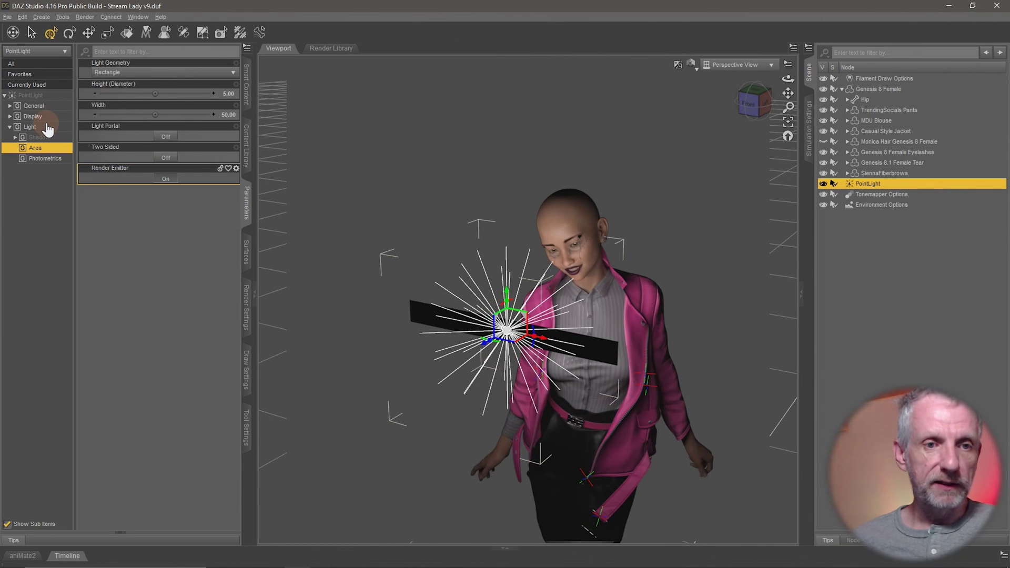
# Try the light's Intensity at 0% and 200%, and restore it to 100%
pyautogui.click(41, 127)
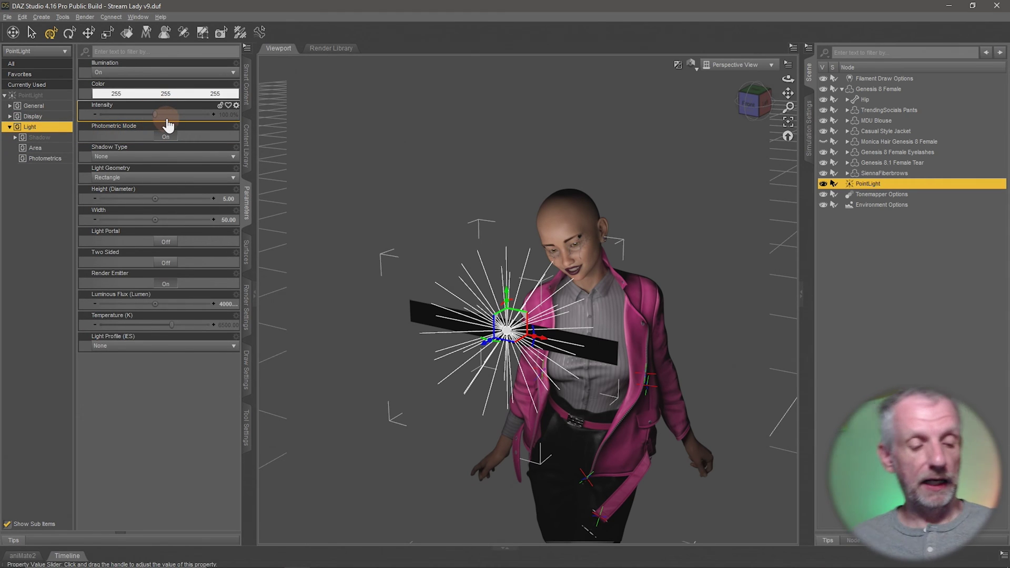
pyautogui.moveTo(167, 127)
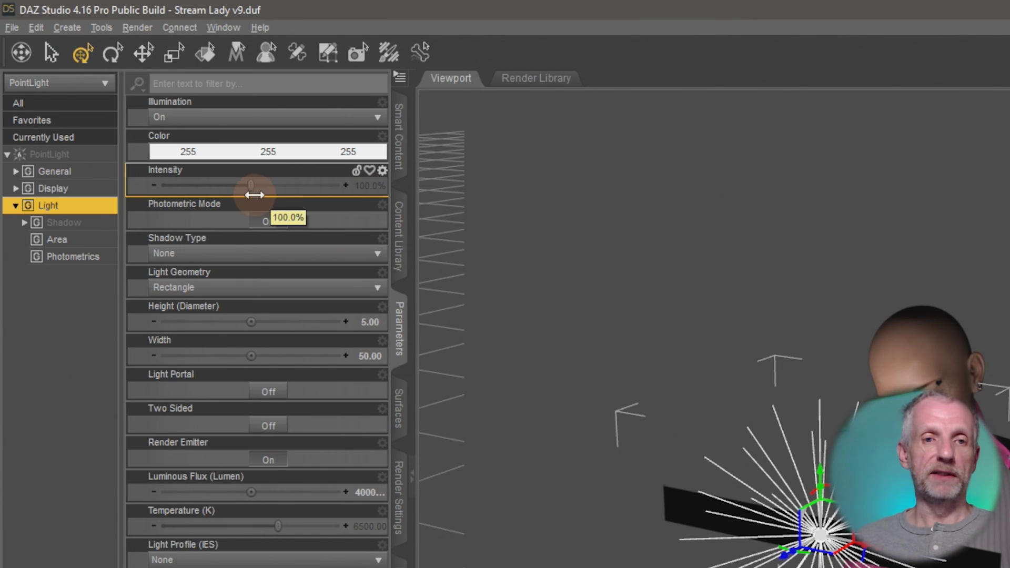
pyautogui.moveTo(248, 192); pyautogui.dragTo(121, 199)
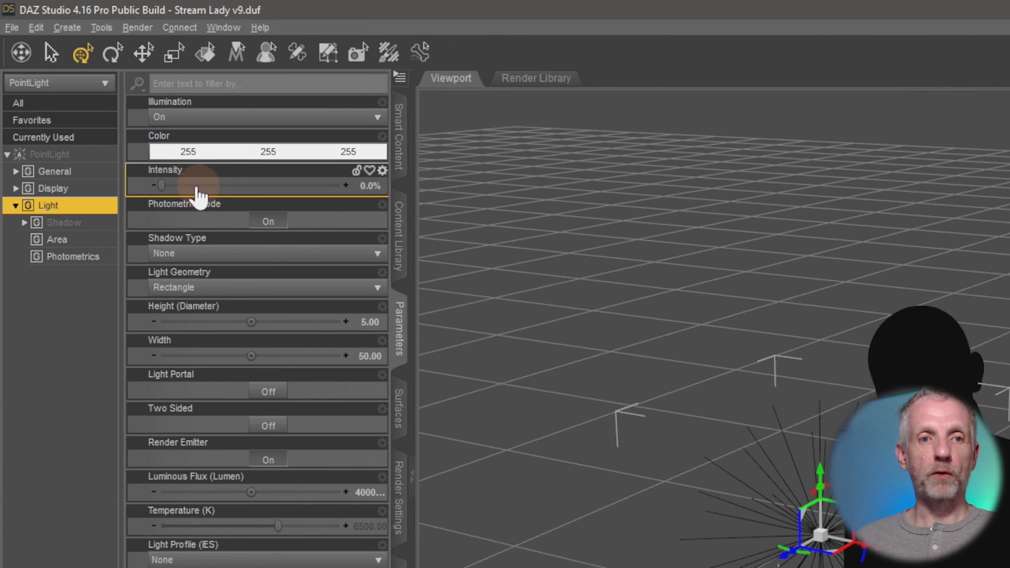
pyautogui.moveTo(270, 188); pyautogui.dragTo(466, 319)
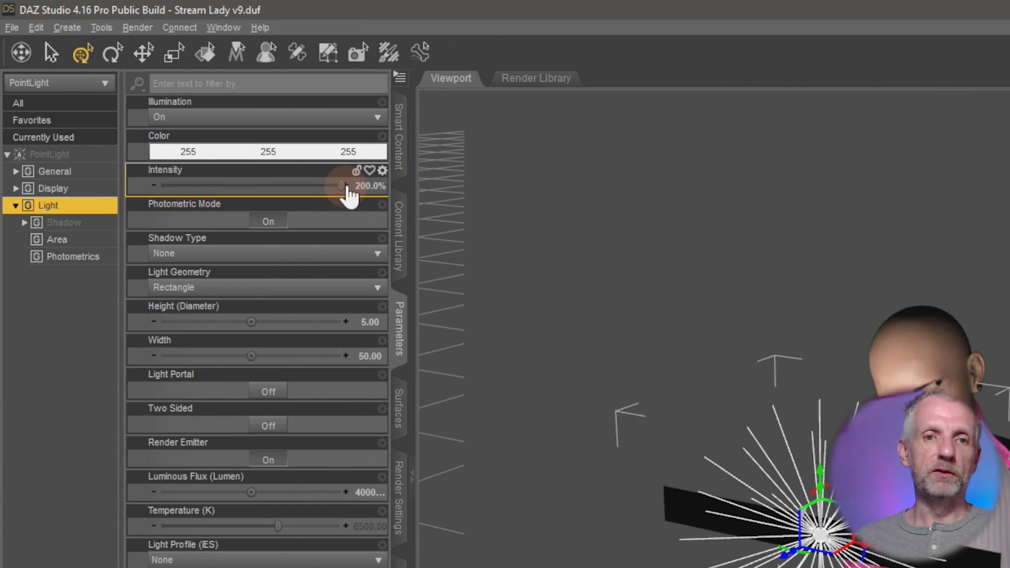
pyautogui.click(353, 203)
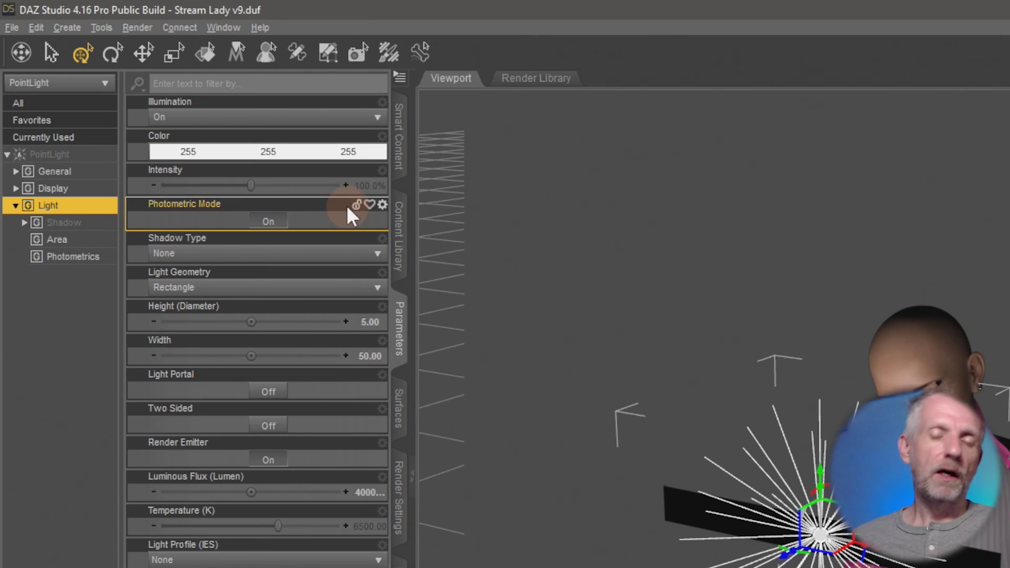
# Review the light's Luminous Flux and Temperature photometric settings alongside its general Color and Intensity settings
pyautogui.click(89, 261)
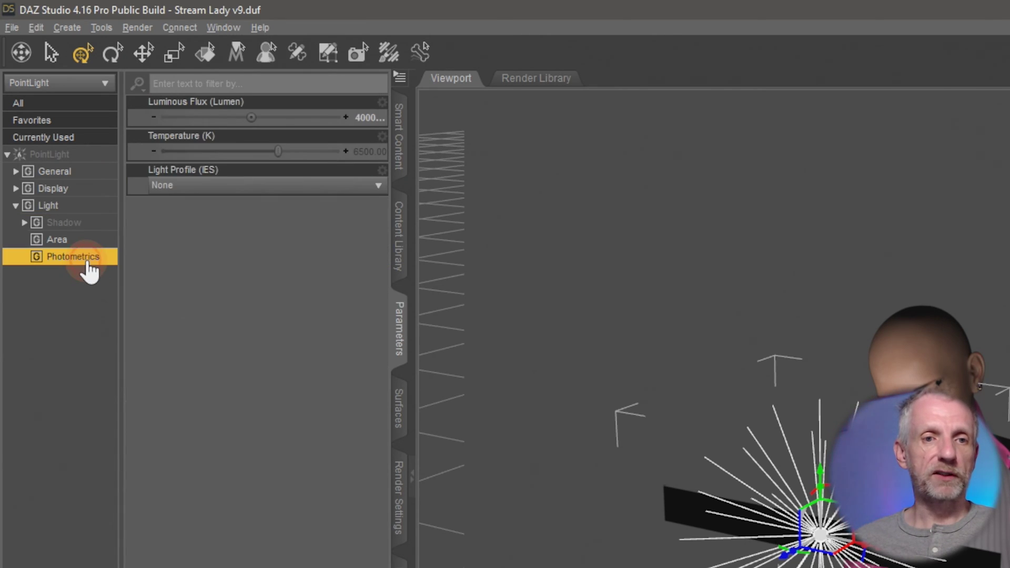
pyautogui.click(362, 115)
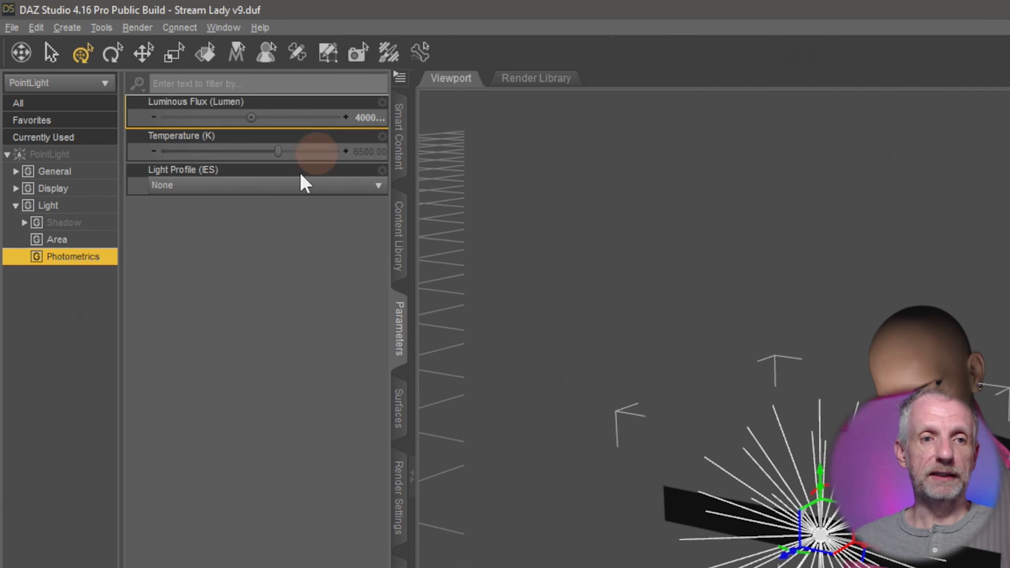
pyautogui.click(108, 210)
pyautogui.click(262, 193)
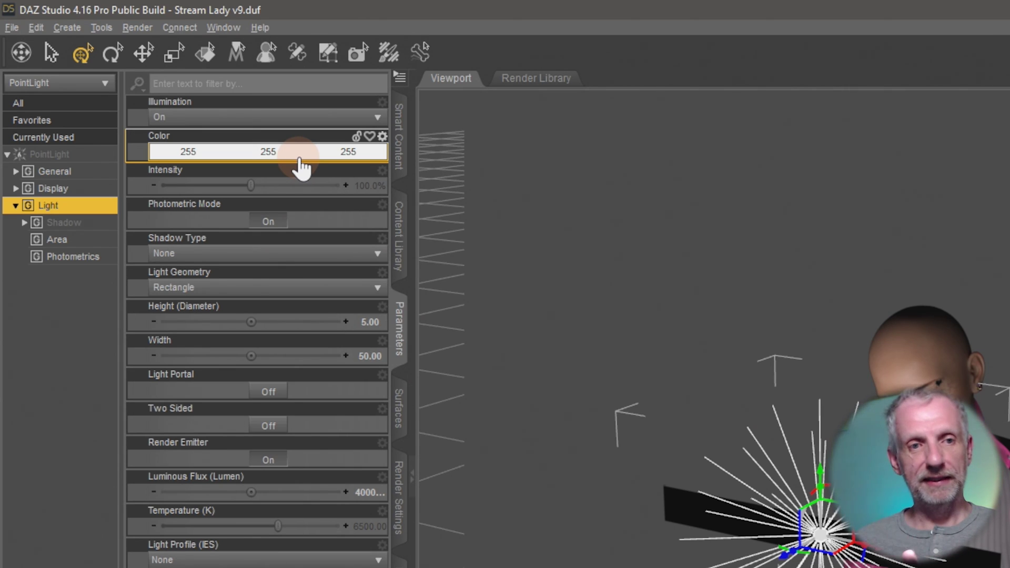
pyautogui.click(100, 258)
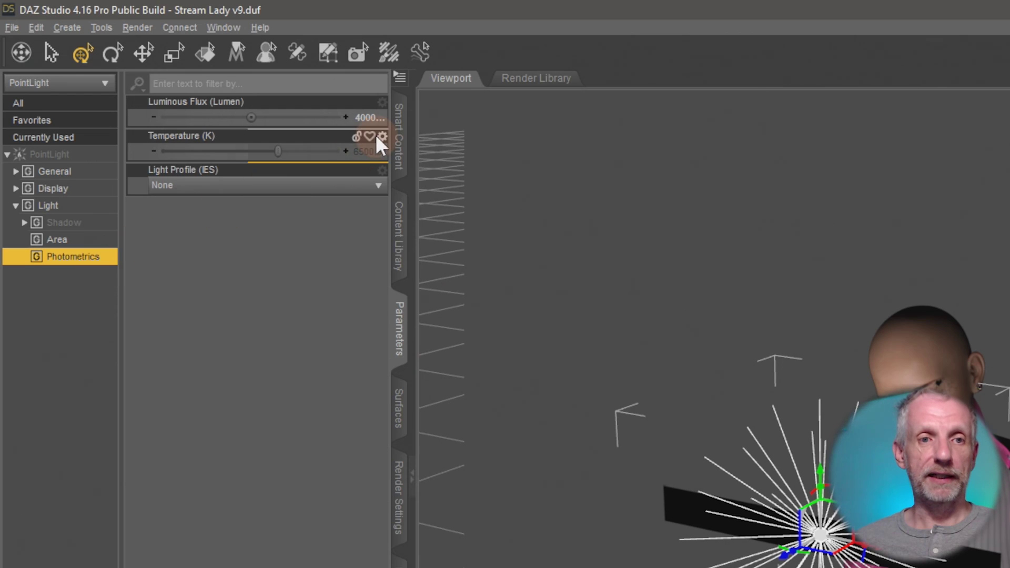
pyautogui.click(364, 151)
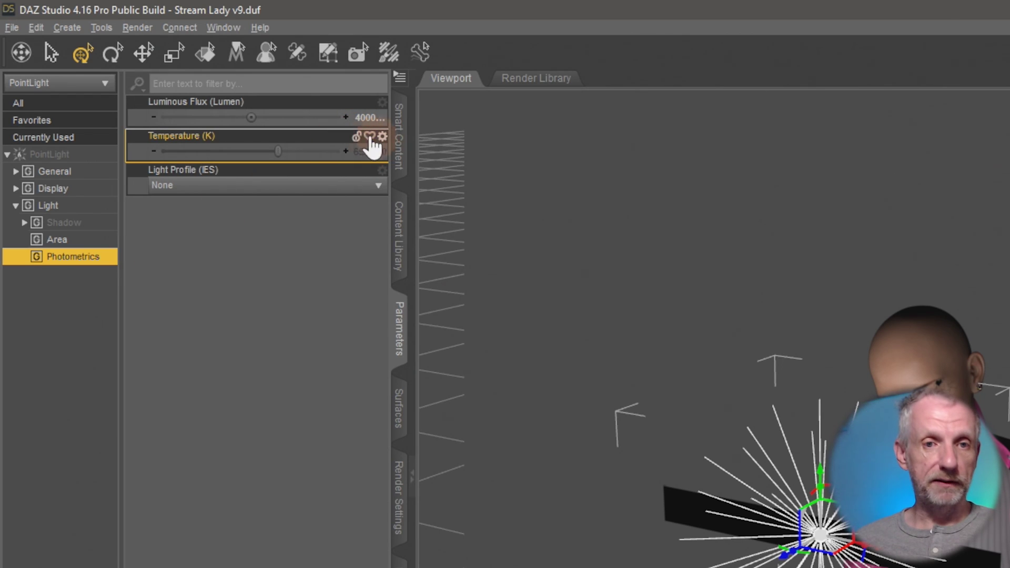
# Set the light's Color to the muted blue basic color (128, 128, 192) and inspect the tinted figure
pyautogui.click(89, 206)
pyautogui.click(288, 154)
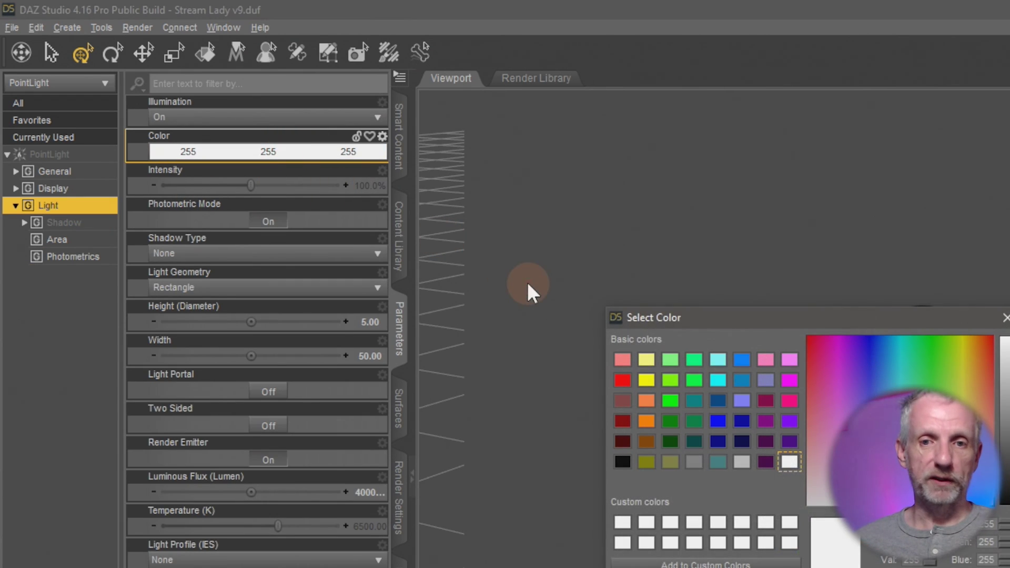
pyautogui.click(767, 380)
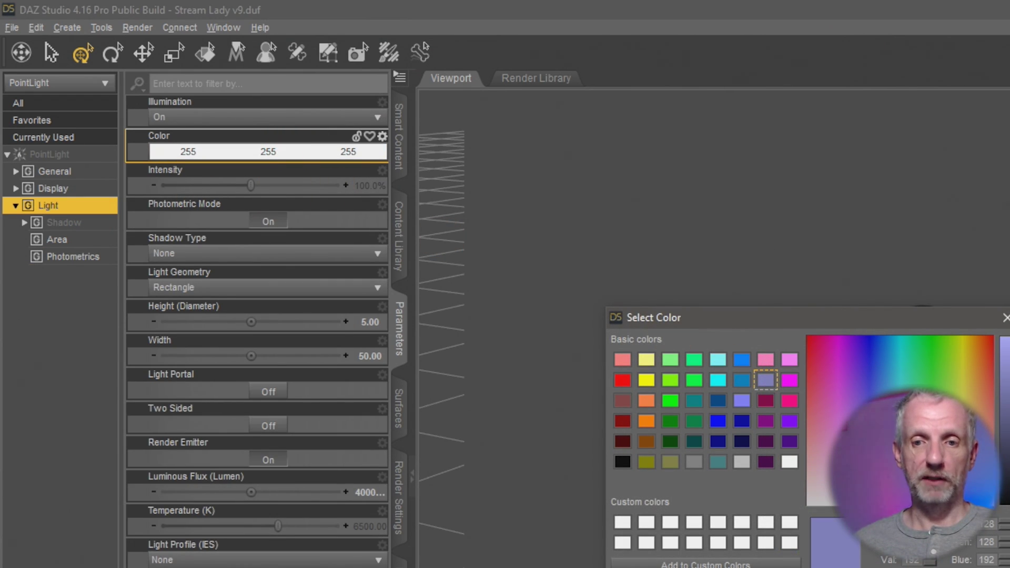
pyautogui.press('Return')
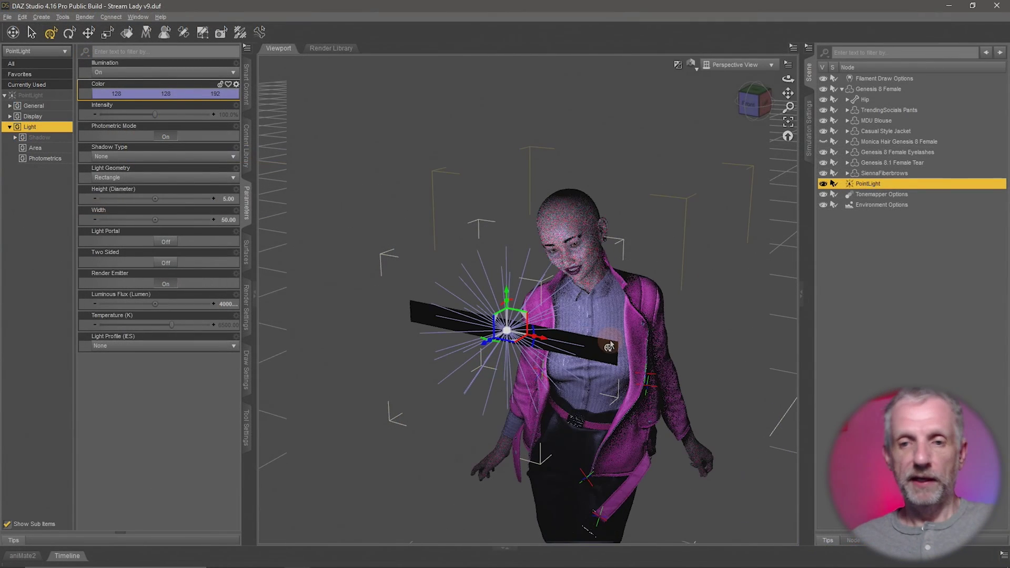
pyautogui.moveTo(666, 337); pyautogui.dragTo(722, 350, button='middle')
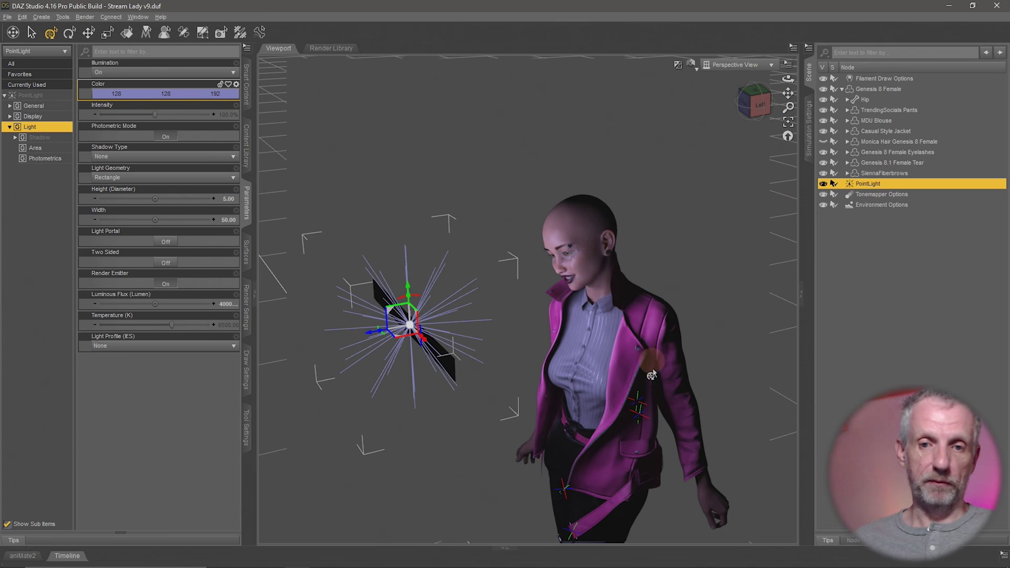
pyautogui.moveTo(651, 349); pyautogui.dragTo(640, 342, button='middle')
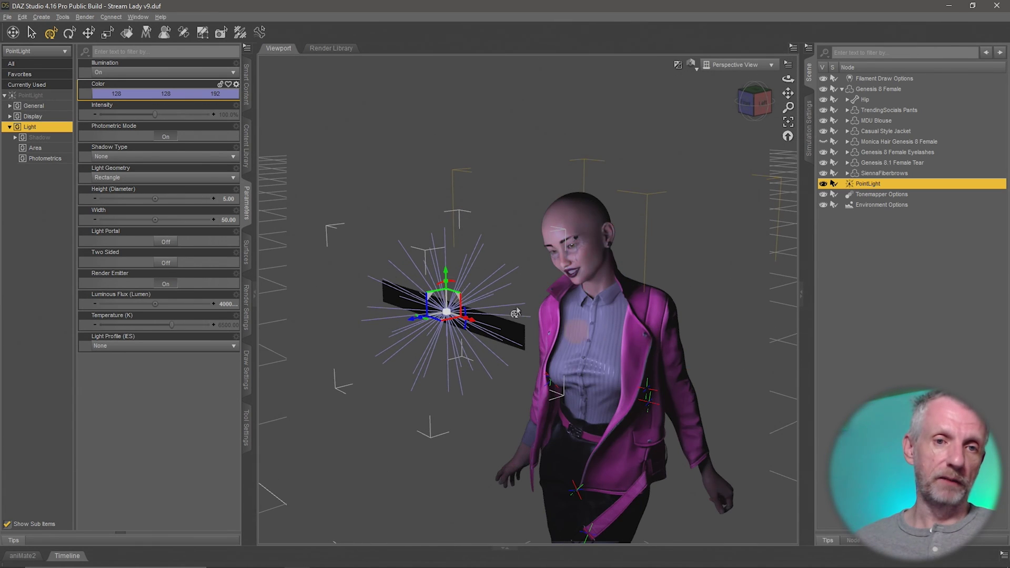
# Change the light's Color to bright green (0, 255, 64) and inspect the figure
pyautogui.click(192, 94)
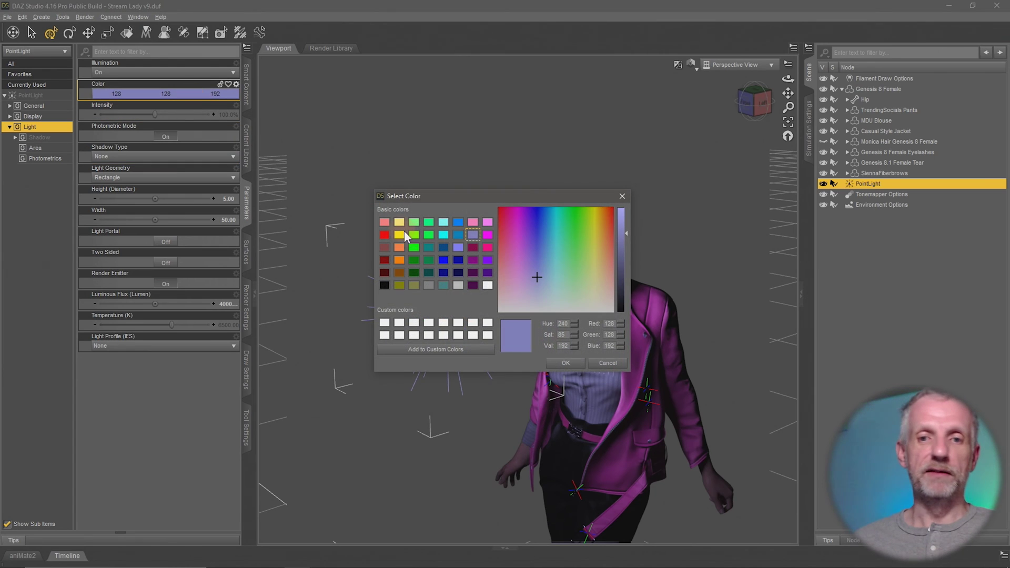
pyautogui.click(428, 235)
pyautogui.click(566, 363)
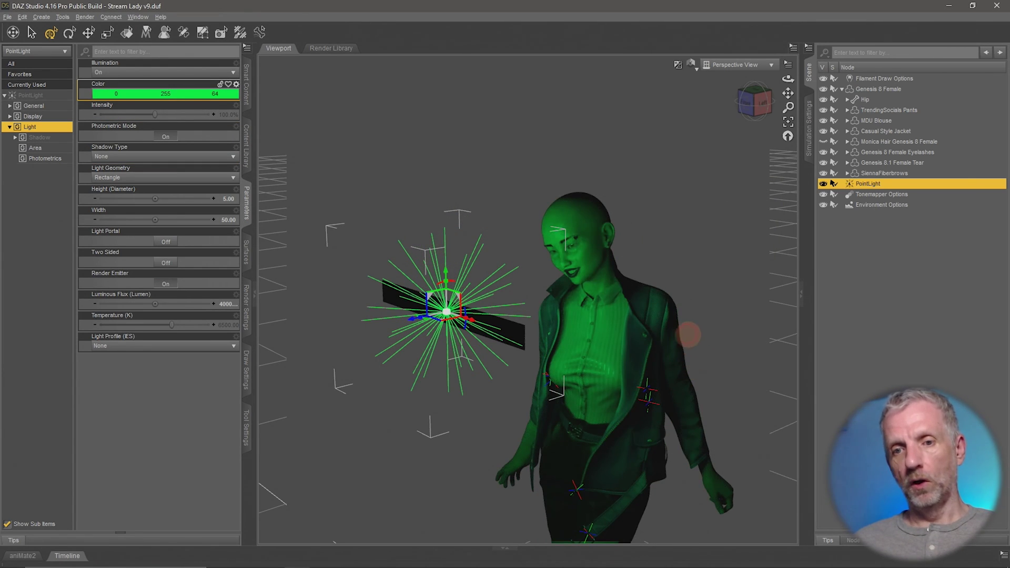
pyautogui.moveTo(700, 327); pyautogui.dragTo(563, 351, button='middle')
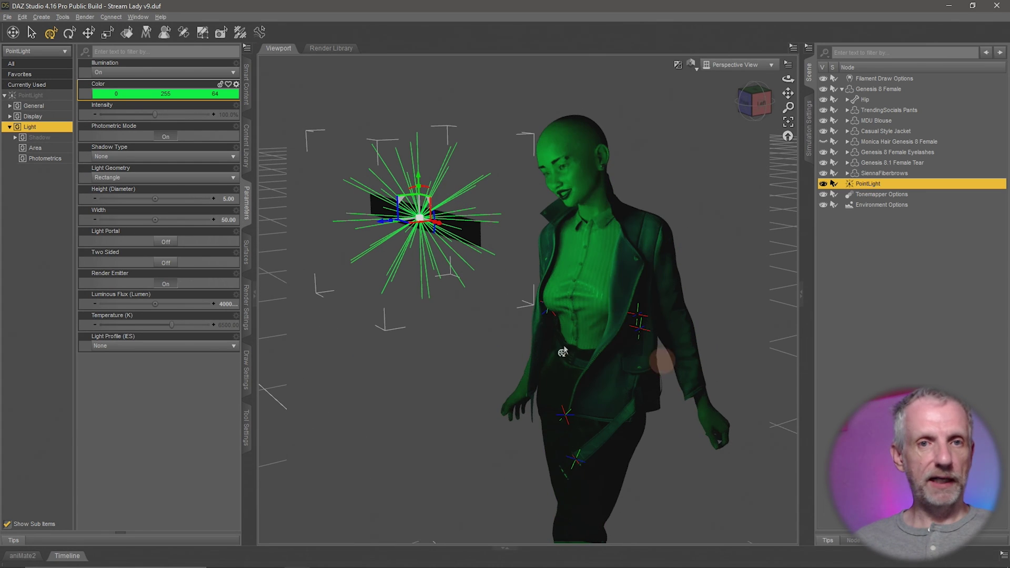
# Restore the light's Color to white (255, 255, 255)
pyautogui.click(187, 99)
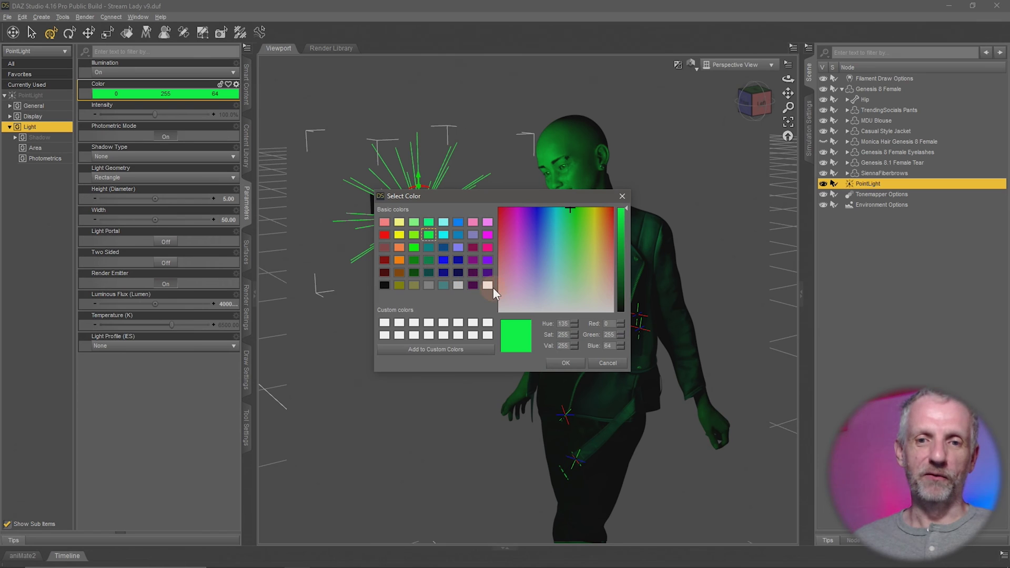
pyautogui.click(488, 286)
pyautogui.click(565, 363)
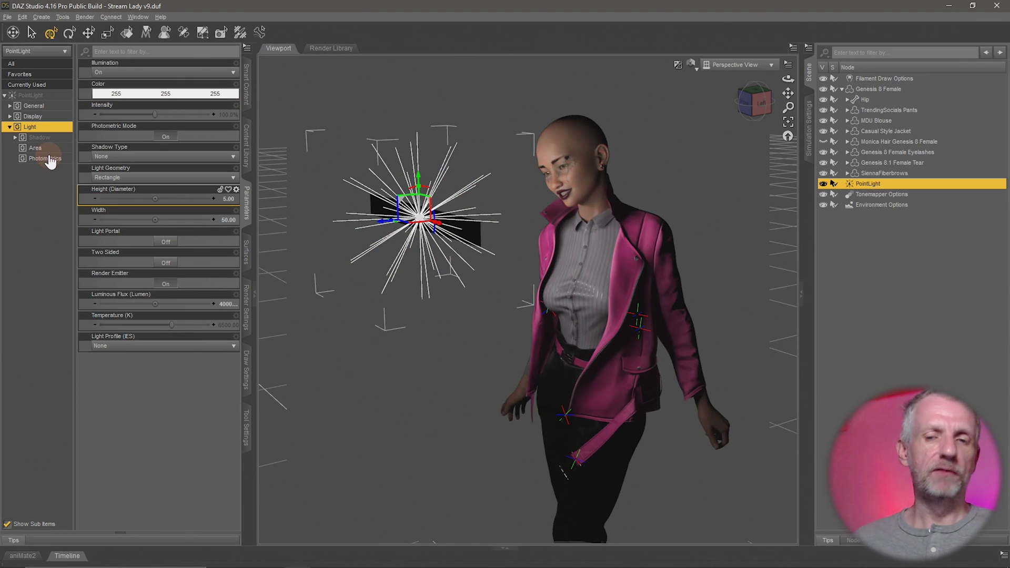
# Set the point light's photometric Temperature to 4000 K and inspect the figure
pyautogui.scroll(3, 349, 266)
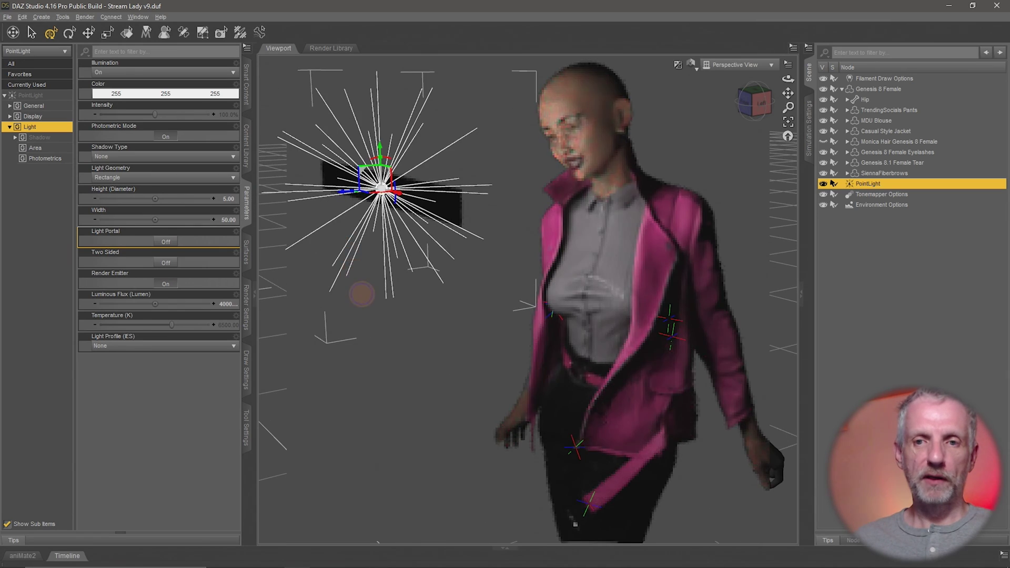
pyautogui.scroll(-3, 362, 295)
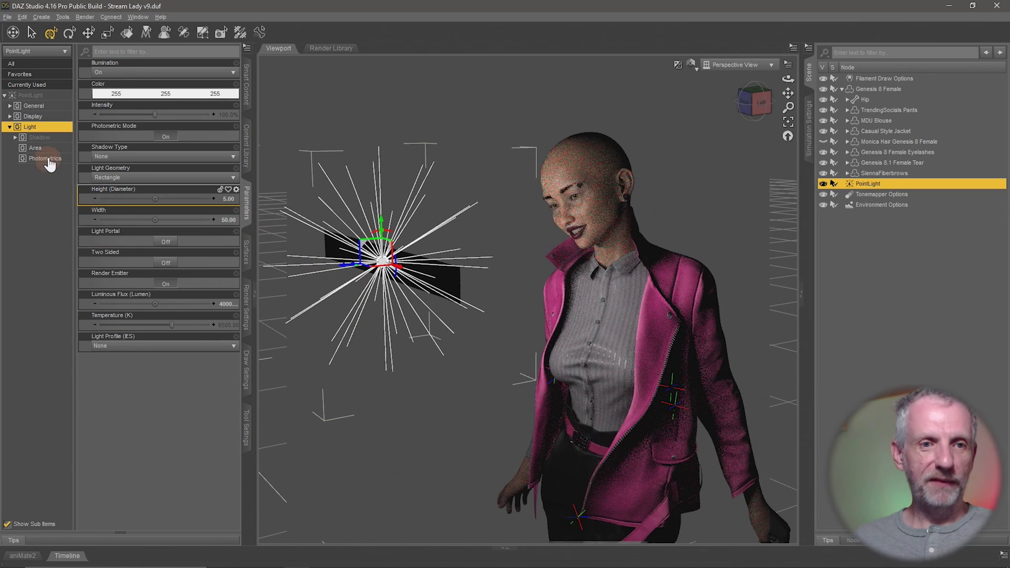
pyautogui.click(47, 159)
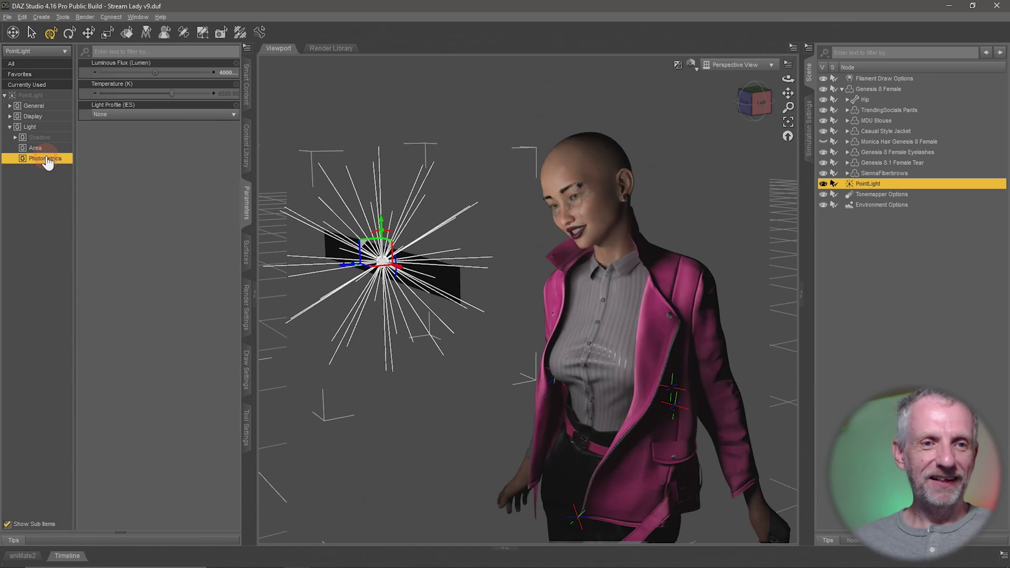
pyautogui.click(232, 93)
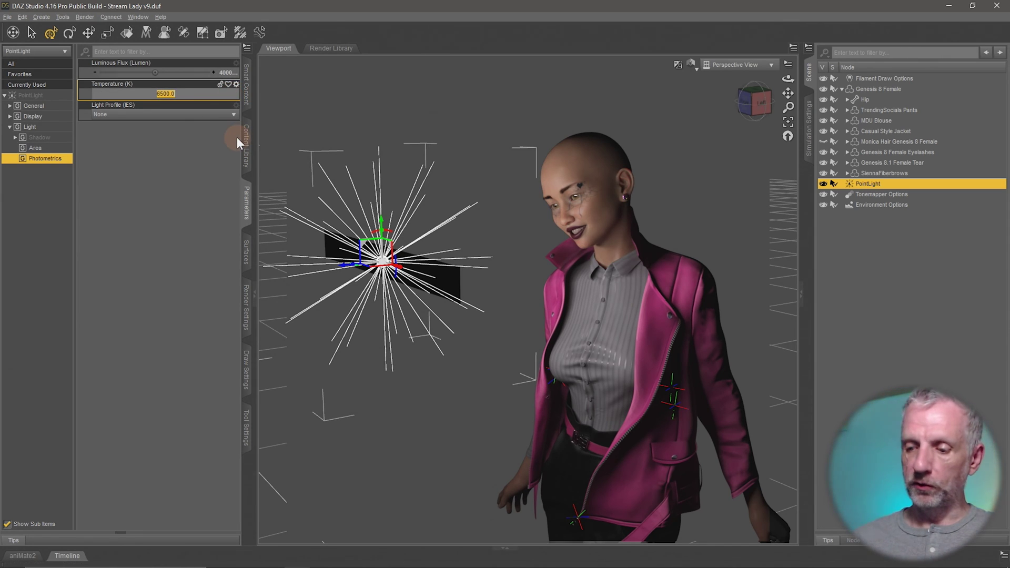
pyautogui.write('4000')
pyautogui.press('Return')
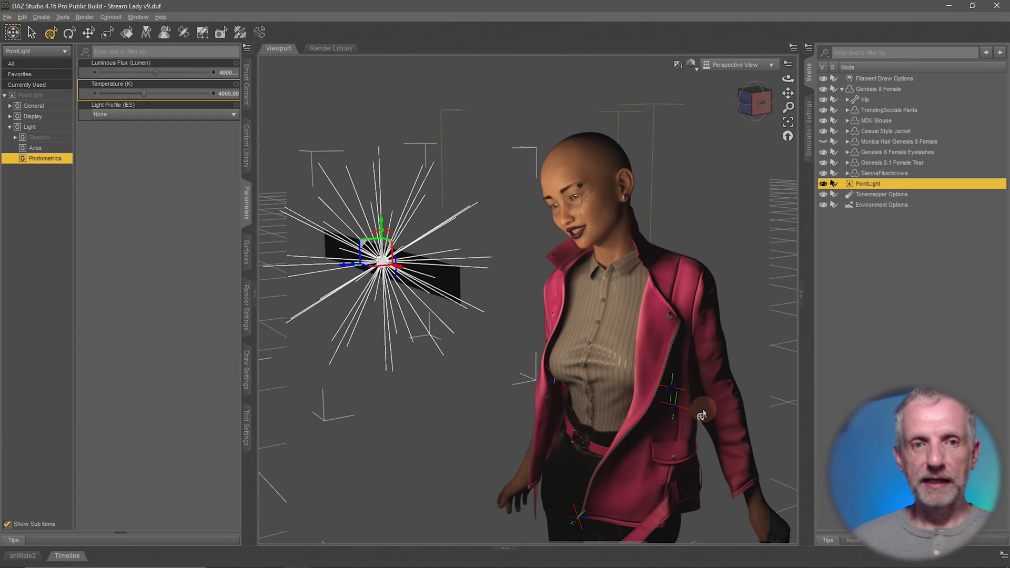
# Reset the light's Temperature to its default, raise it to 8000 K and inspect the figure
pyautogui.click(173, 93)
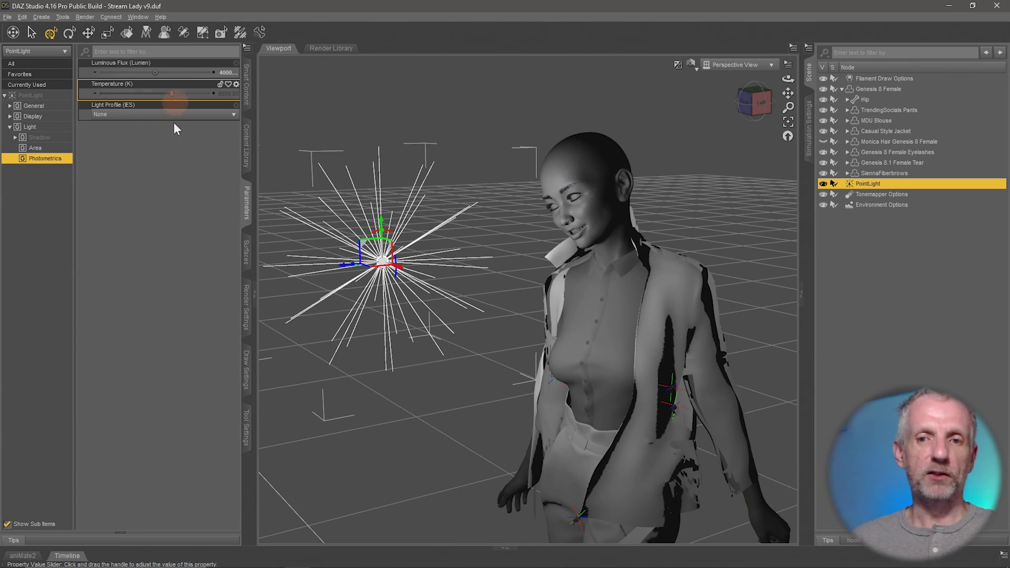
pyautogui.click(183, 206)
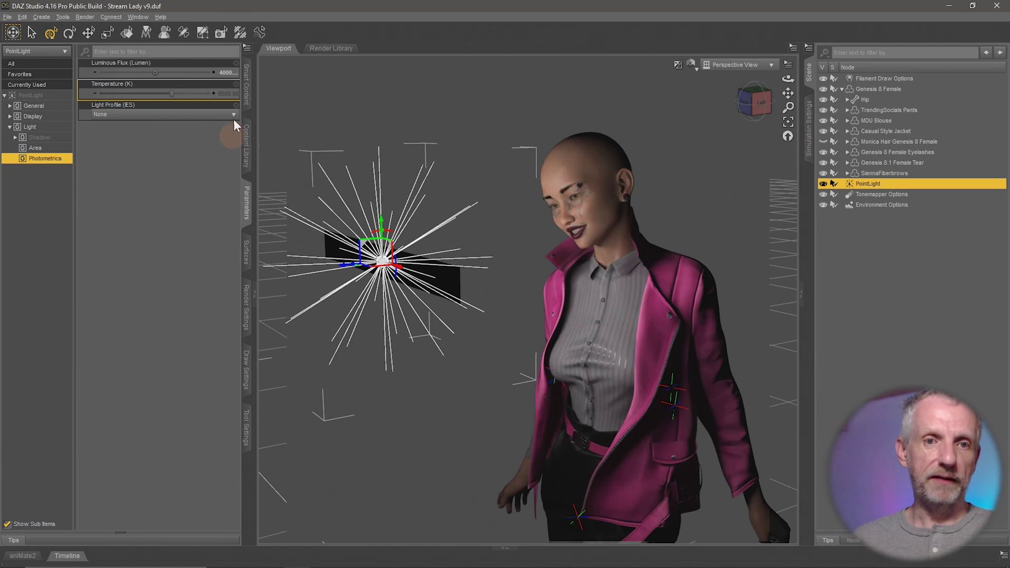
pyautogui.click(227, 93)
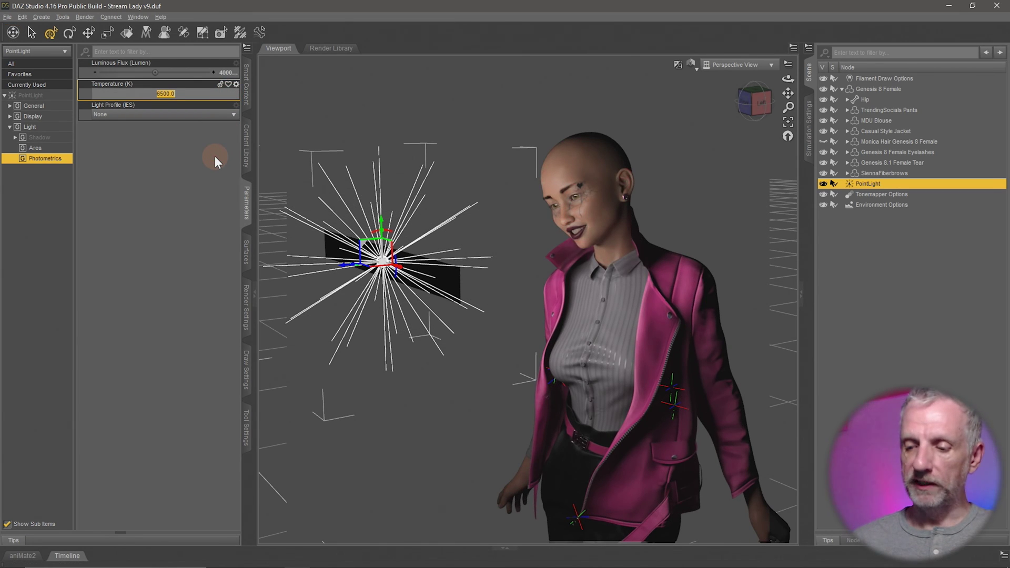
pyautogui.write('8000')
pyautogui.press('Return')
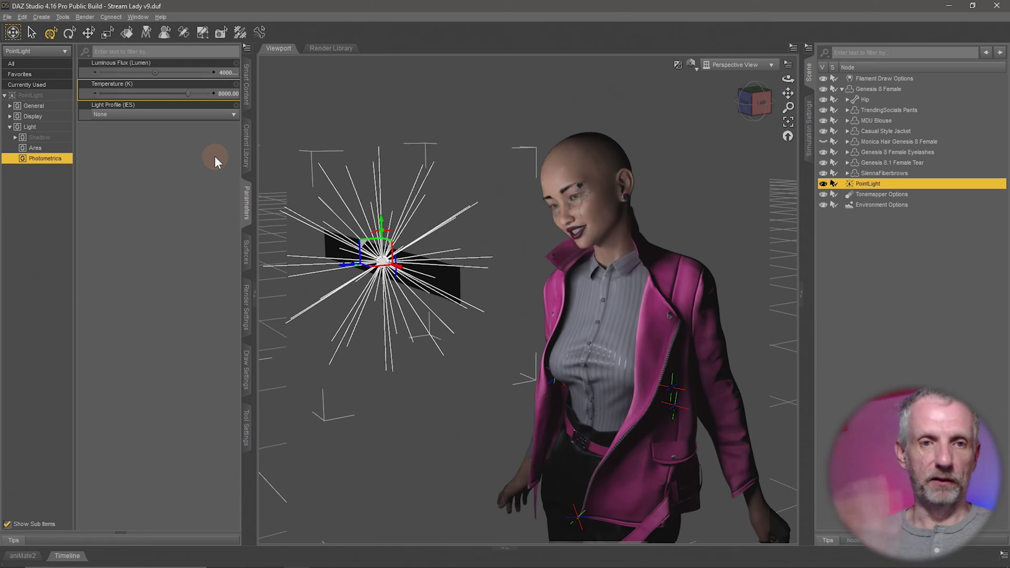
# Raise the light's Temperature to 10000 K and compare the tint on the figure
pyautogui.click(229, 94)
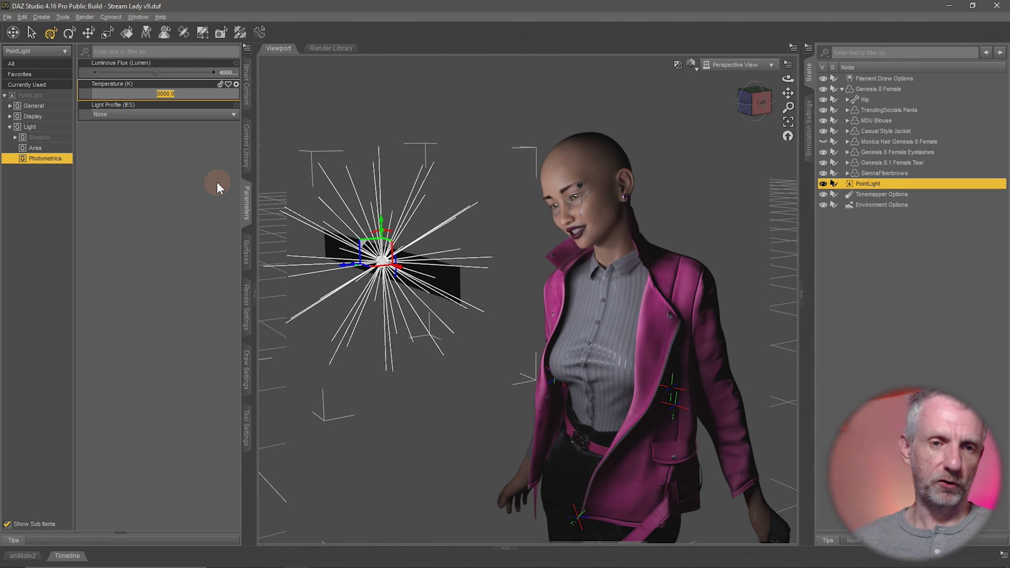
pyautogui.write('10000')
pyautogui.press('Tab')
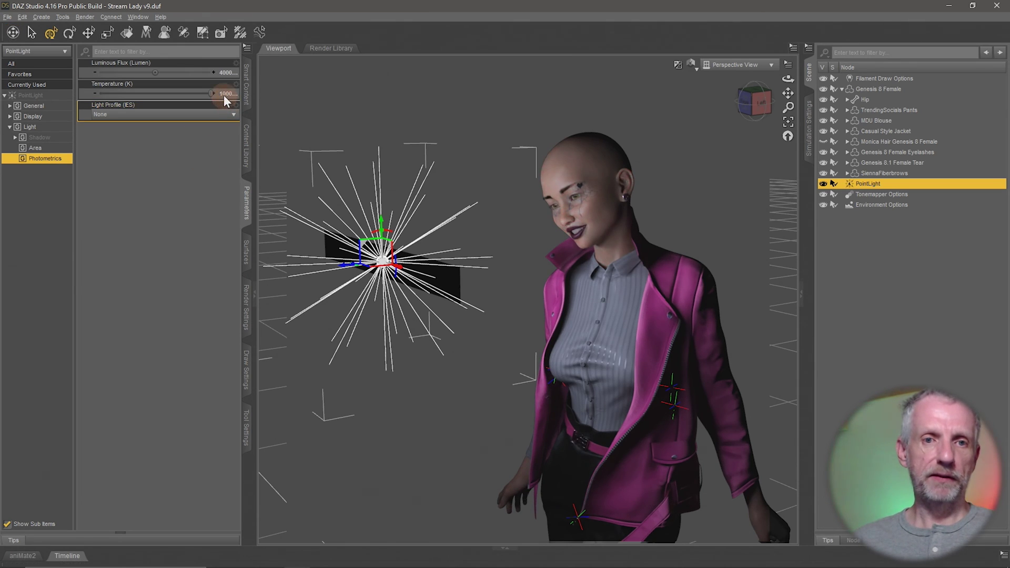
# Lower the light's Temperature to 500 K and inspect the figure
pyautogui.click(217, 95)
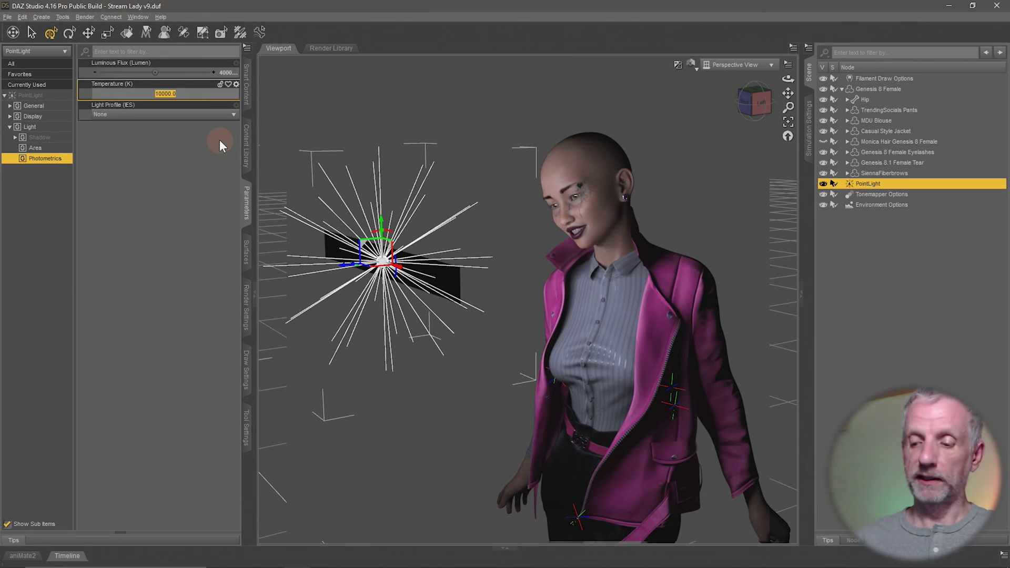
pyautogui.write('500')
pyautogui.press('Return')
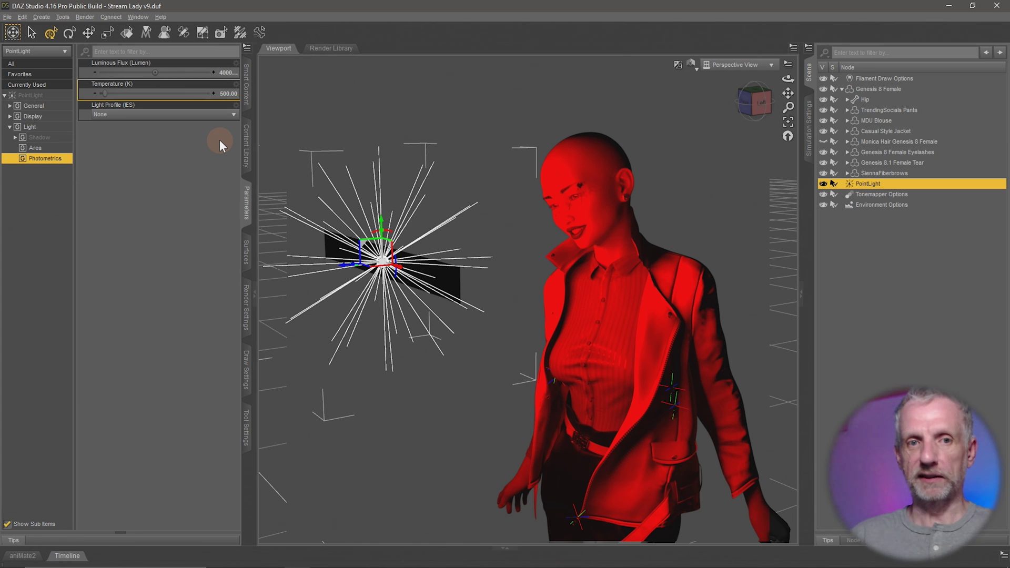
# Set the light's Temperature to 2500 K, inspect the figure, and reset the Temperature to its default
pyautogui.click(226, 93)
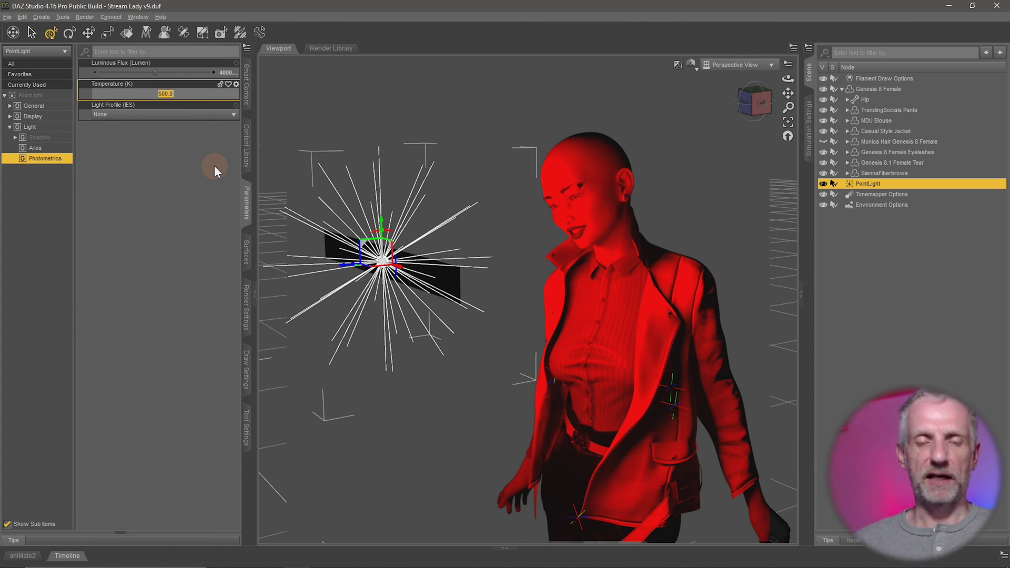
pyautogui.write('2500')
pyautogui.press('Return')
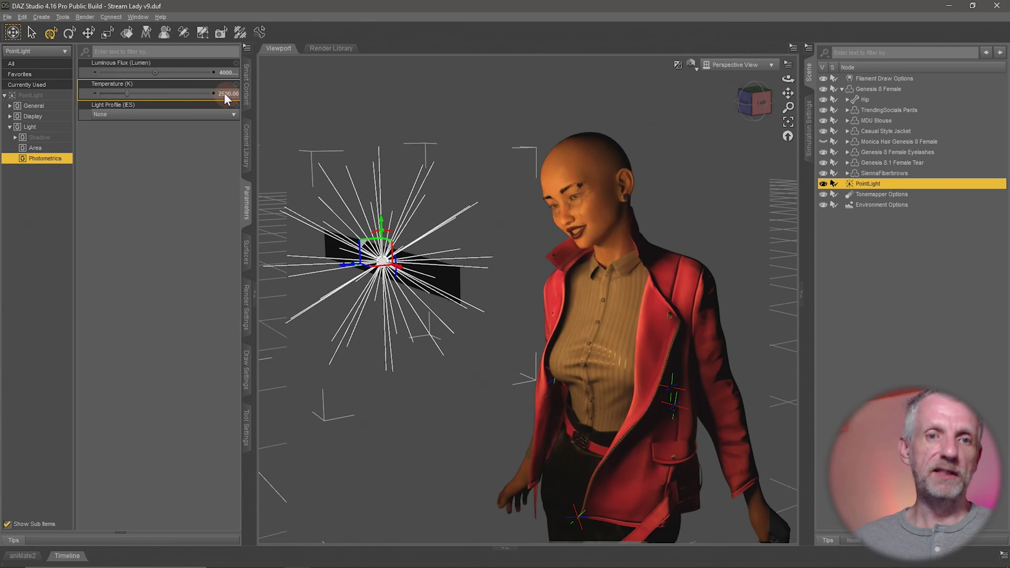
pyautogui.click(190, 97)
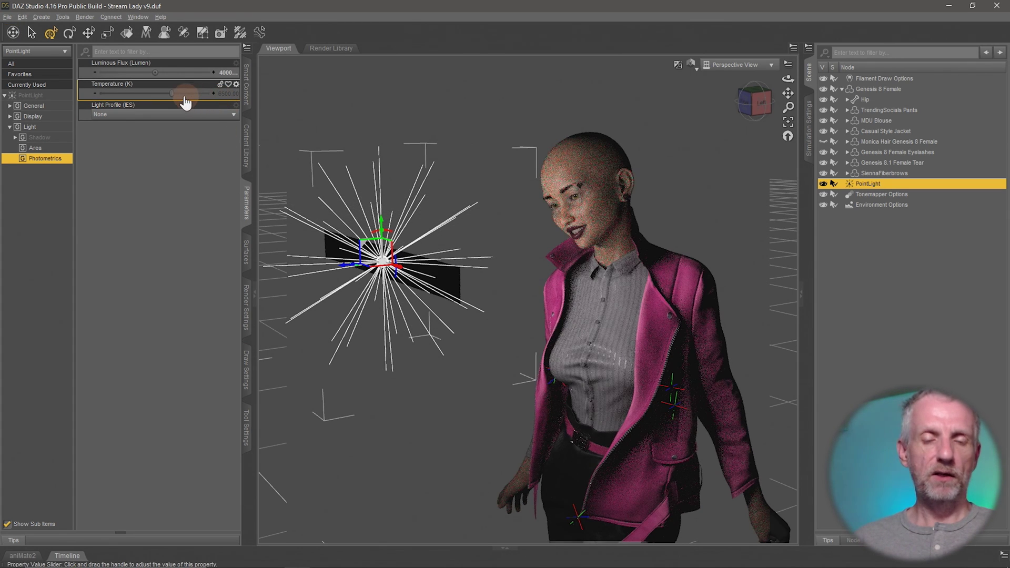
# Try a light Temperature of 3200 K on the figure and undo the change
pyautogui.click(225, 91)
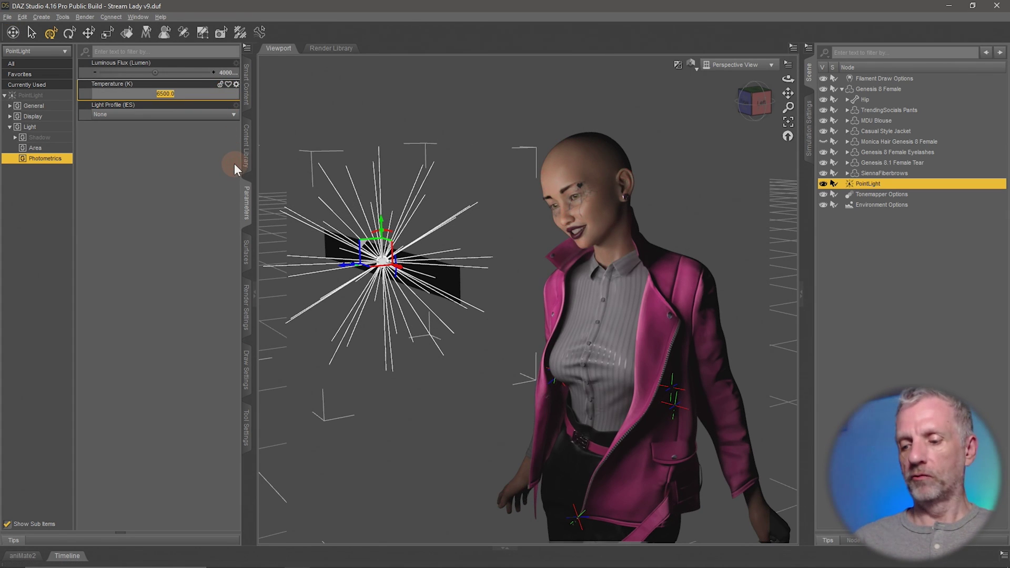
pyautogui.write('3200')
pyautogui.press('Return')
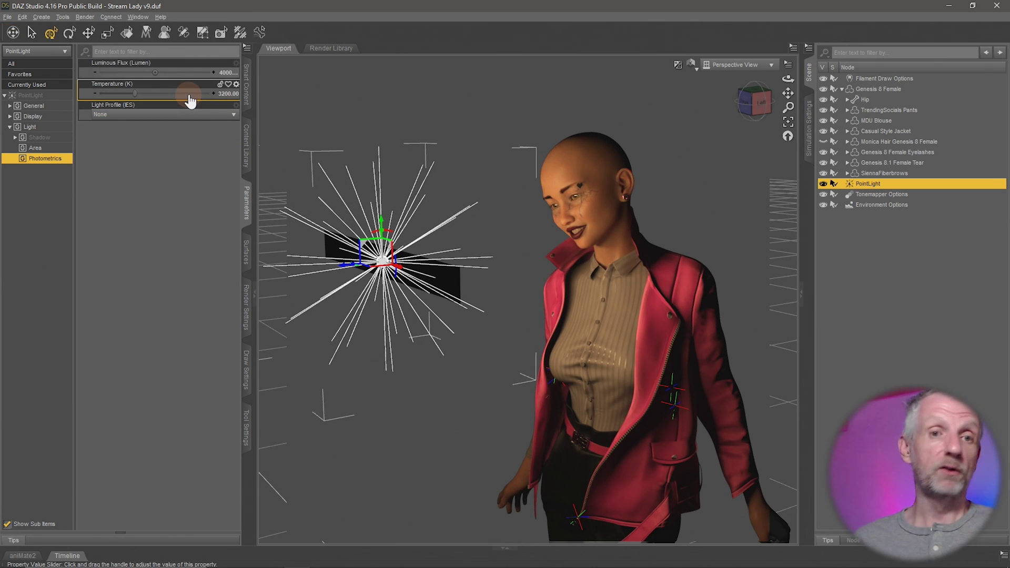
pyautogui.hotkey('ctrl', 'z')
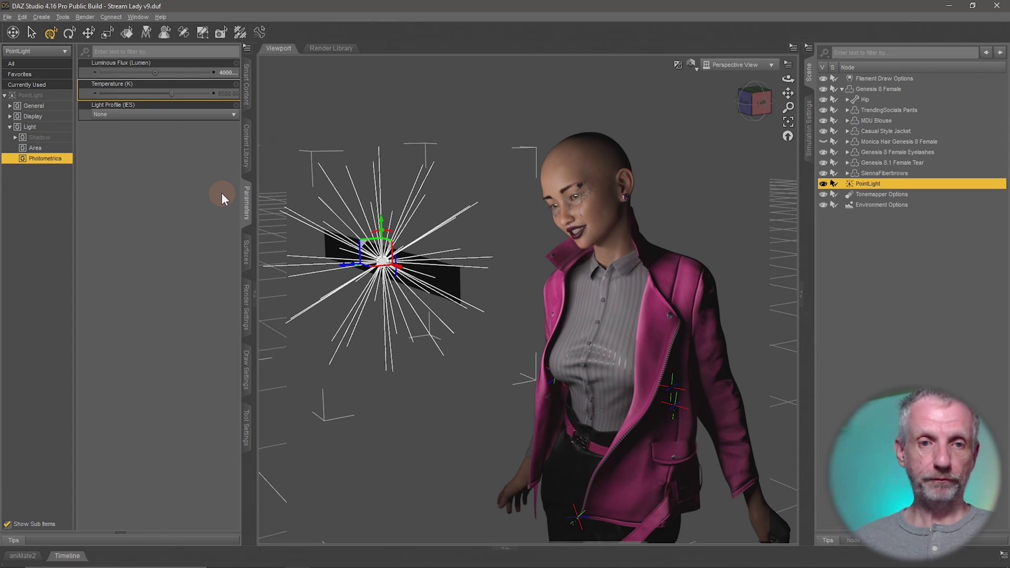
# Switch the viewport draw style to Filament (PBR) and delete the point light from the scene
pyautogui.click(691, 64)
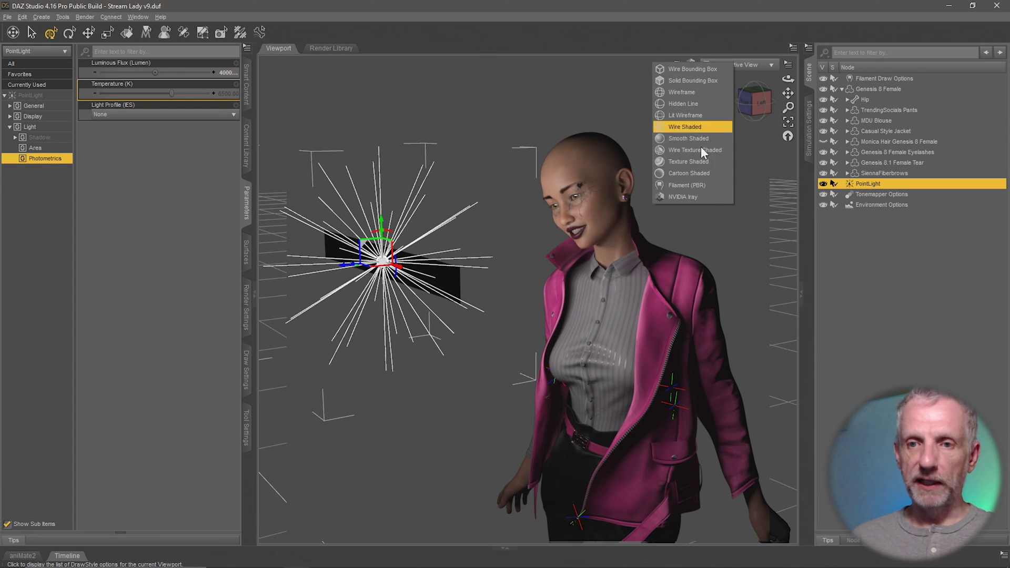
pyautogui.click(716, 187)
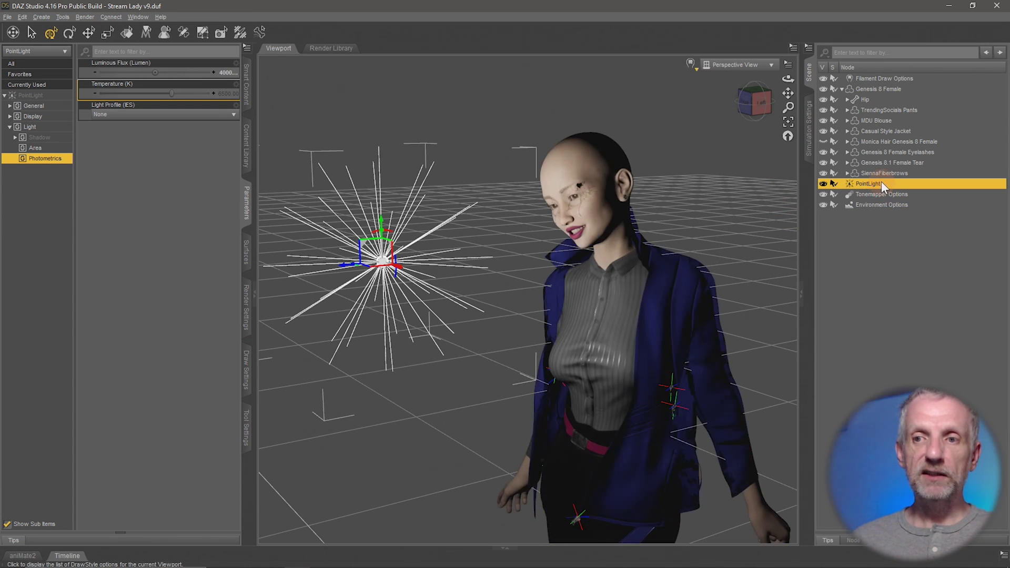
pyautogui.click(884, 183)
pyautogui.click(910, 285)
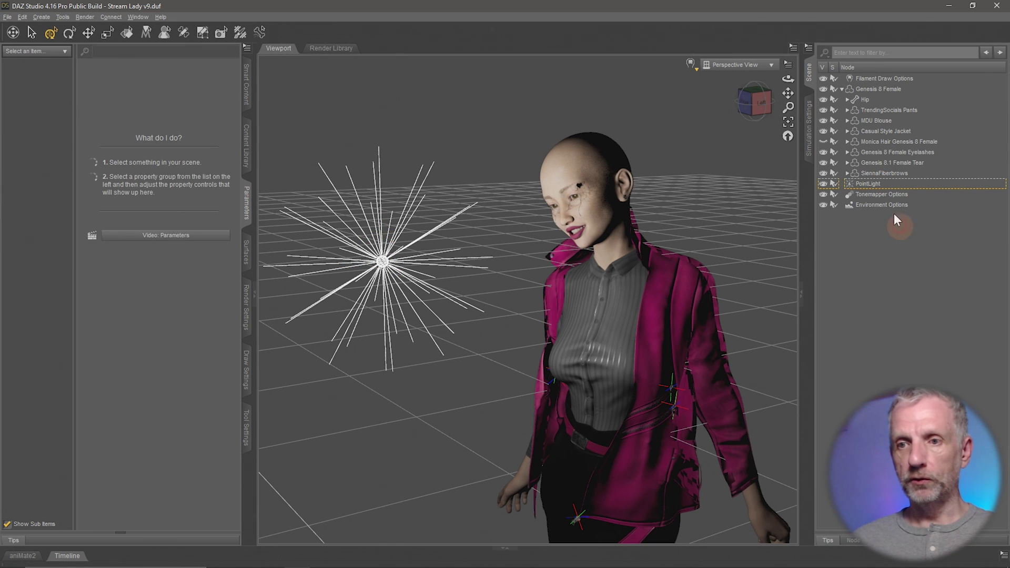
pyautogui.click(884, 185)
pyautogui.press('Delete')
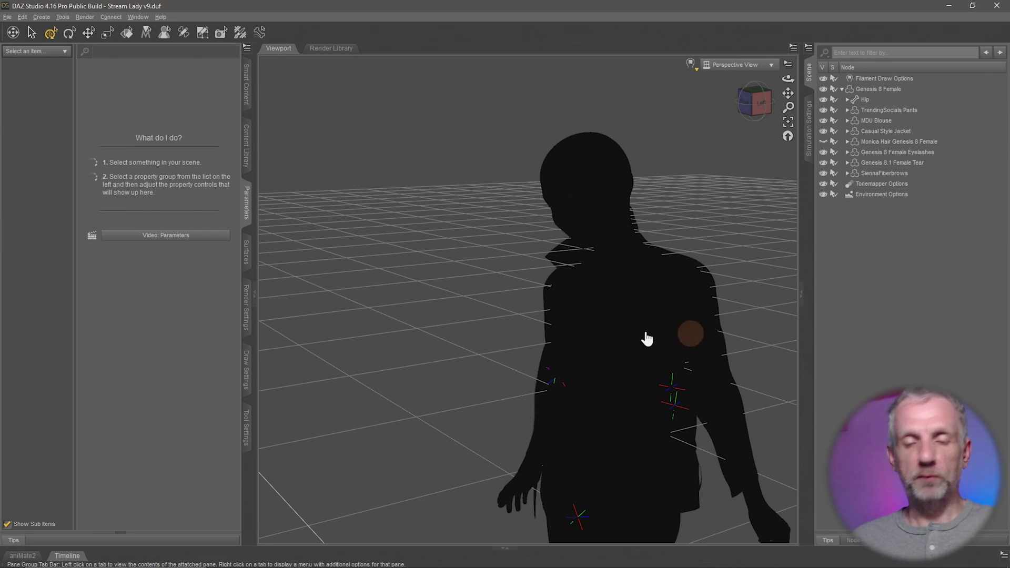